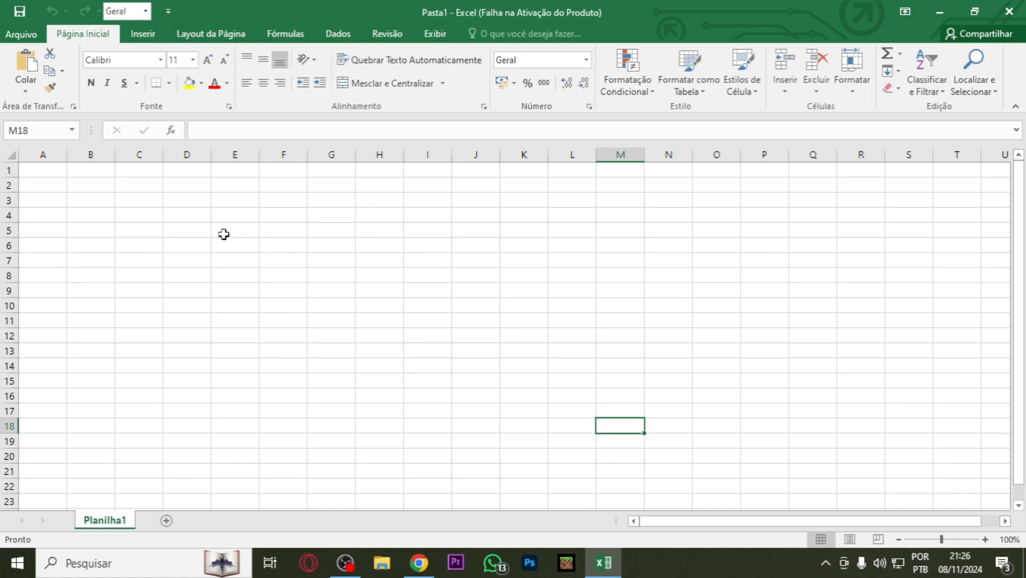
Enter the header "Nome" in D2 and list the three sellers' first names below it in D3:D5
{"action": "left_click", "coordinate": [183, 192]}
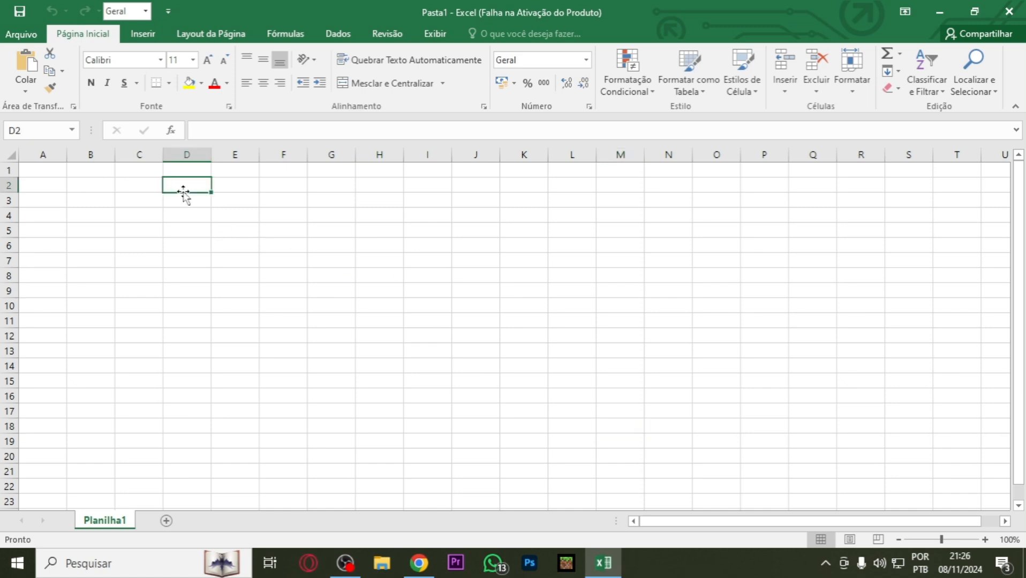
{"action": "type", "text": "PL"}
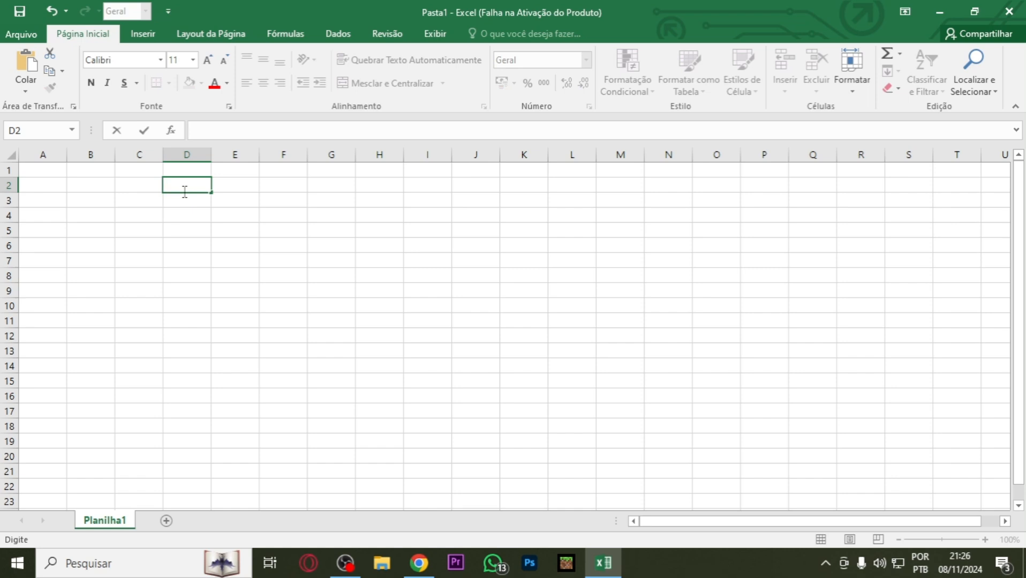
{"action": "type", "text": "Nome"}
{"action": "key", "text": "Return"}
{"action": "type", "text": "Jo"}
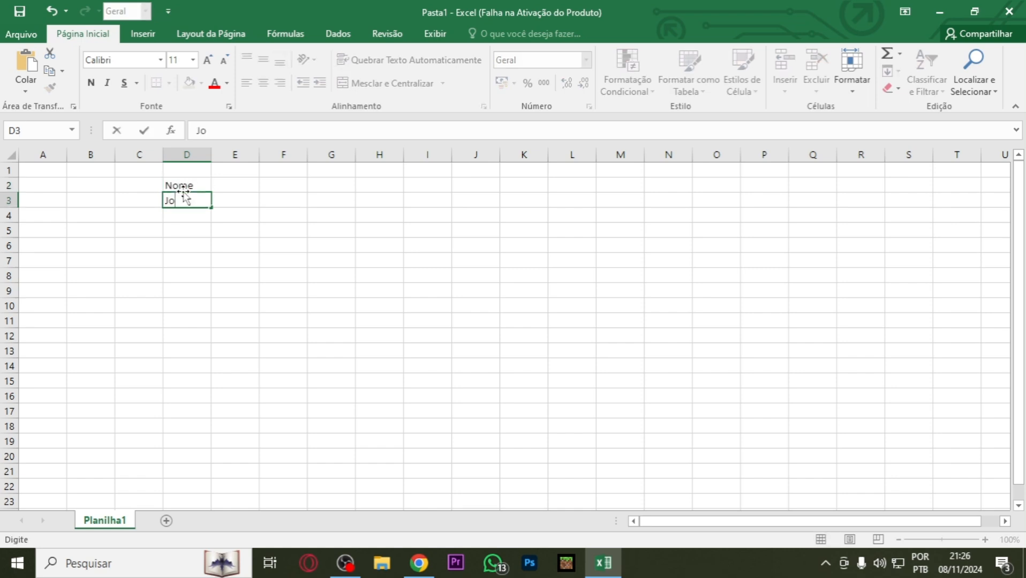
{"action": "type", "text": "ão"}
{"action": "key", "text": "Return"}
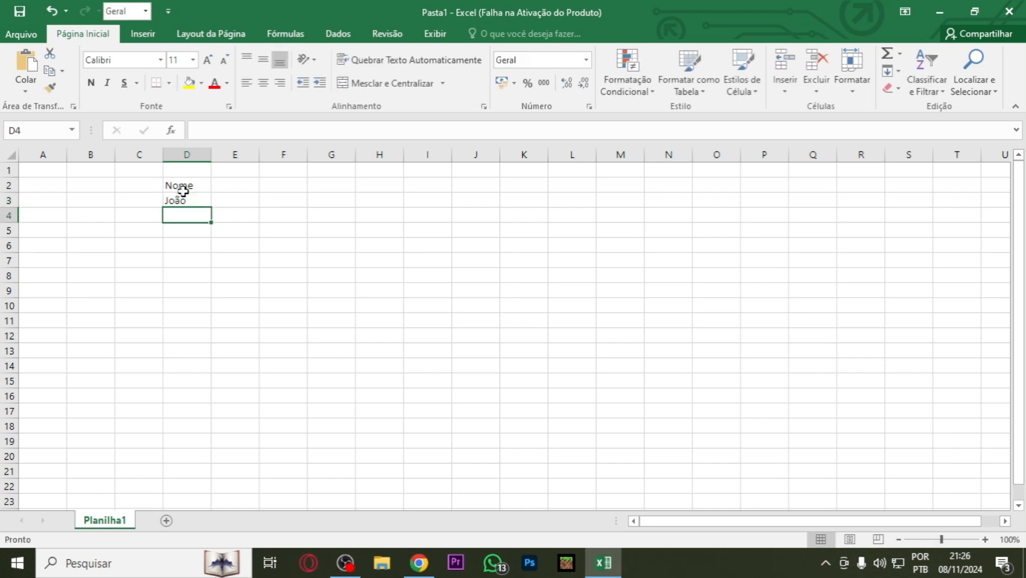
{"action": "type", "text": "Lucas"}
{"action": "key", "text": "Return"}
{"action": "type", "text": "Fern"}
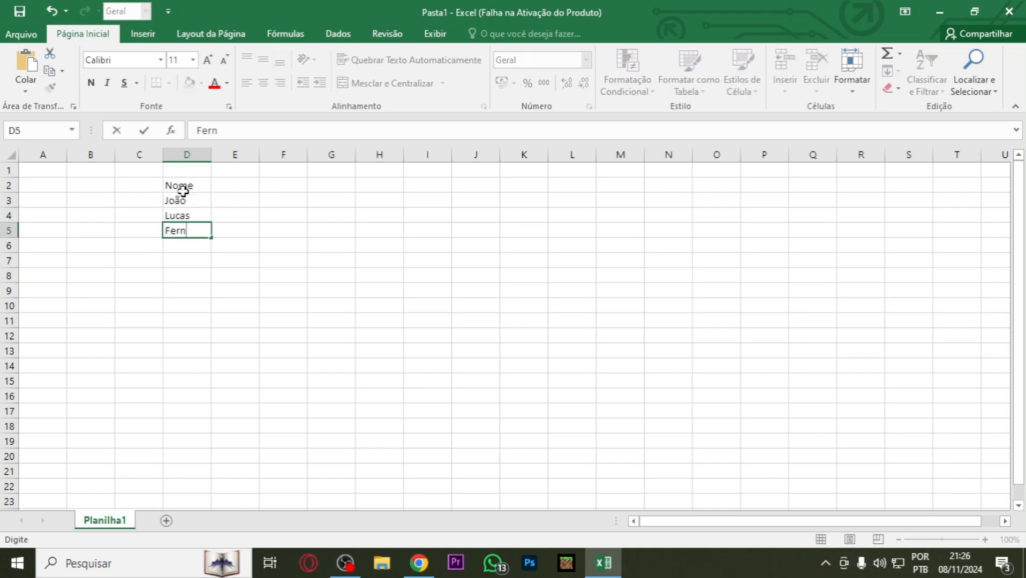
{"action": "type", "text": "ando"}
{"action": "key", "text": "Right"}
{"action": "key", "text": "Up"}
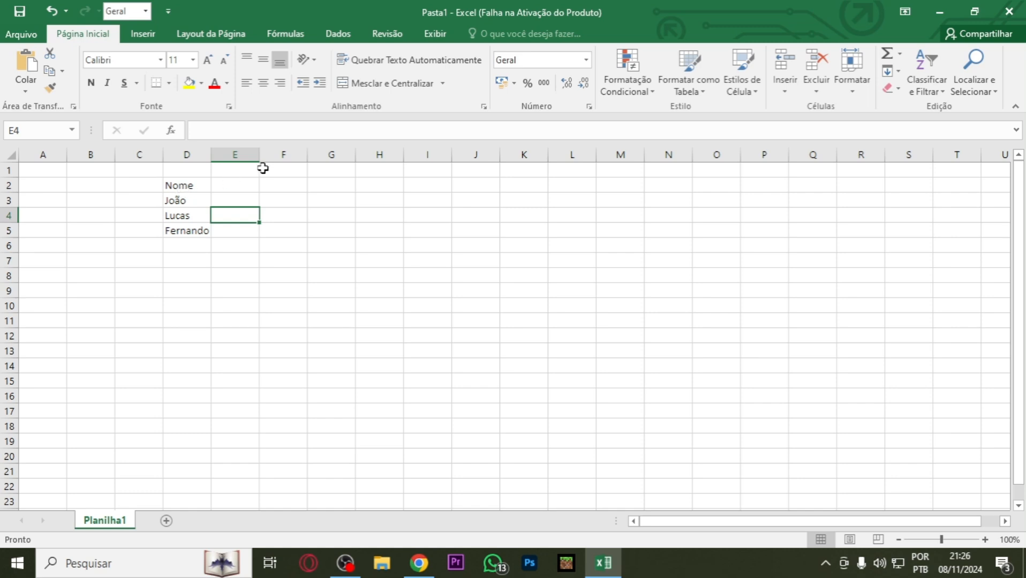
Replace the header in D2 with "Nomes dos vendedores" and AutoFit column D to its text
{"action": "left_click", "coordinate": [171, 187]}
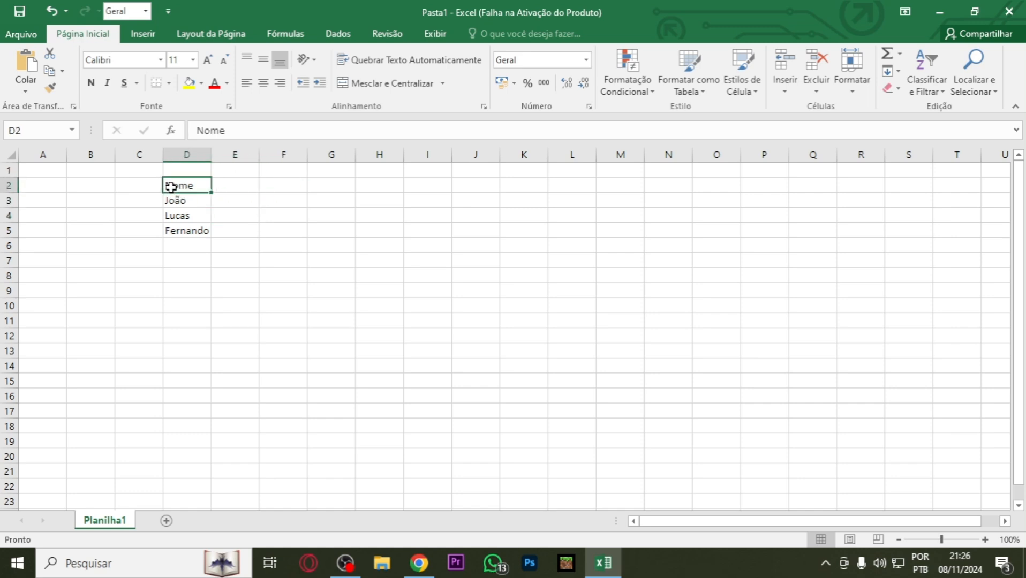
{"action": "type", "text": "Nomes dos v"}
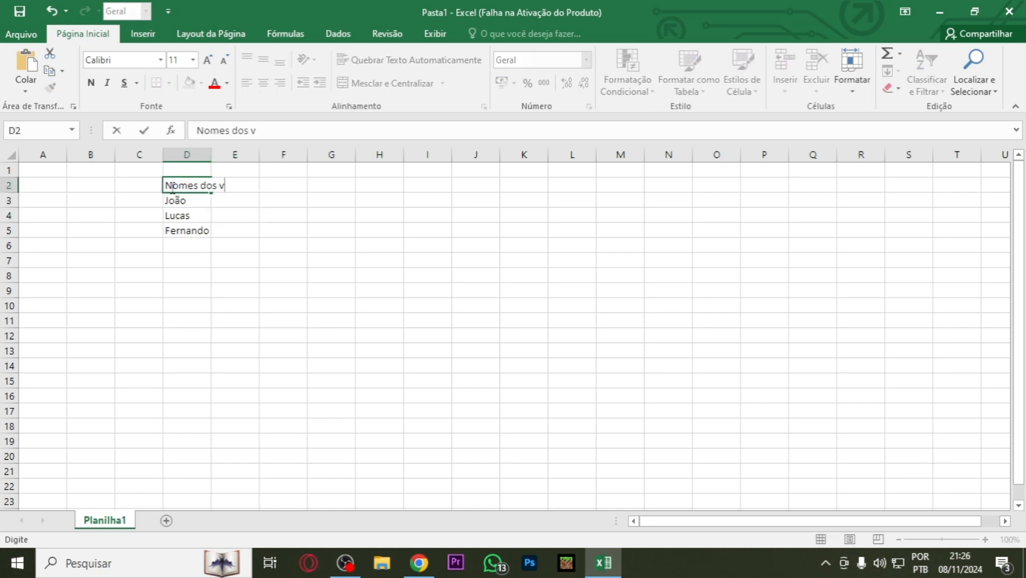
{"action": "type", "text": "endedores"}
{"action": "key", "text": "Tab"}
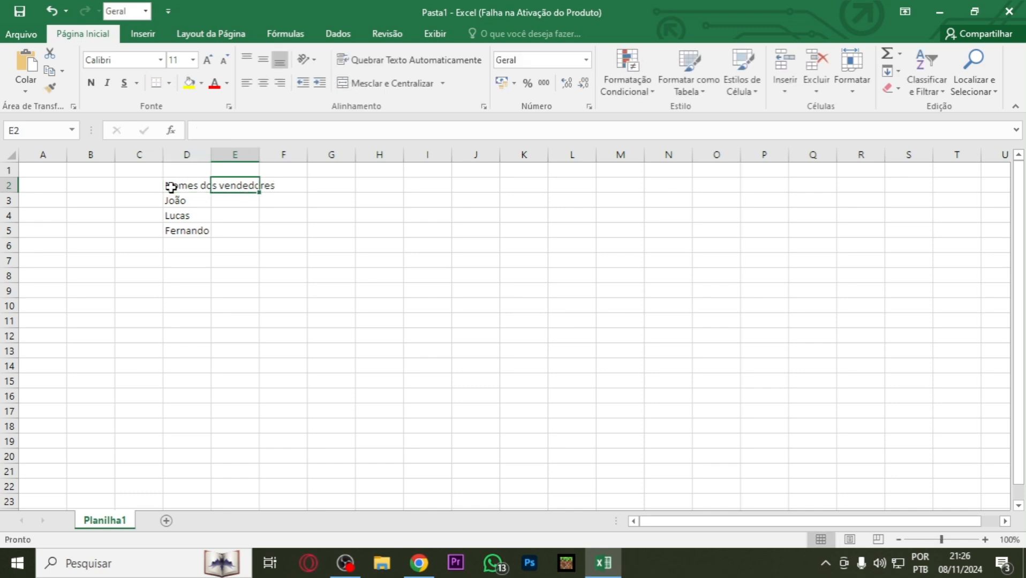
{"action": "double_click", "coordinate": [211, 155]}
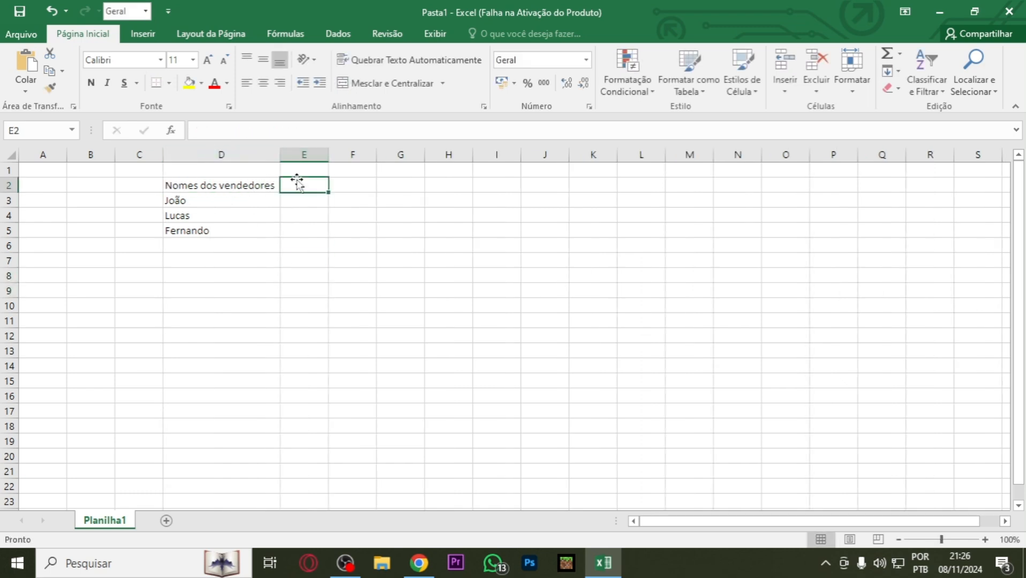
Narrow column D until the header overflows and AutoFit the column to its contents again
{"action": "left_click_drag", "start_coordinate": [279, 155], "coordinate": [208, 156]}
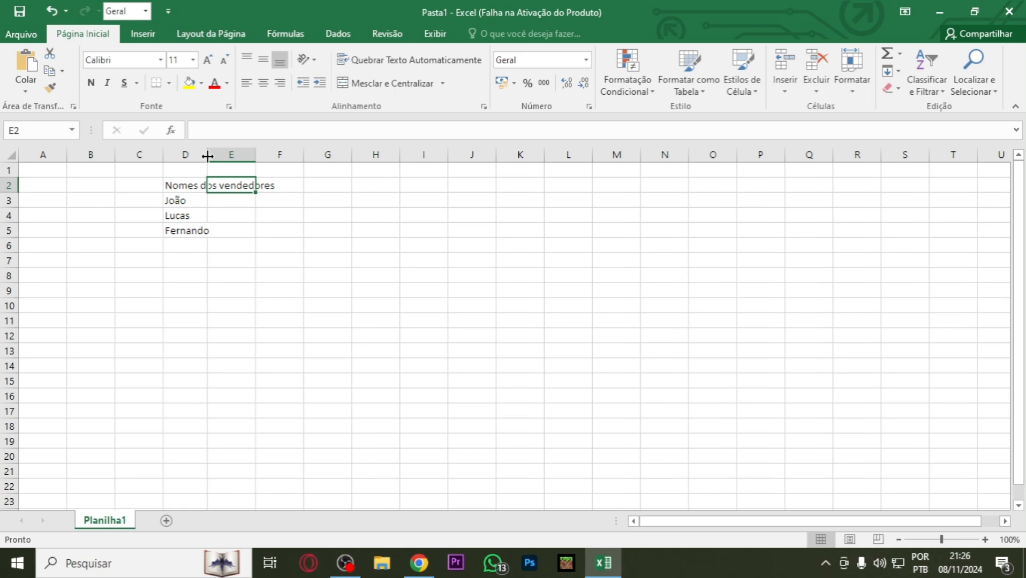
{"action": "left_click", "coordinate": [180, 152]}
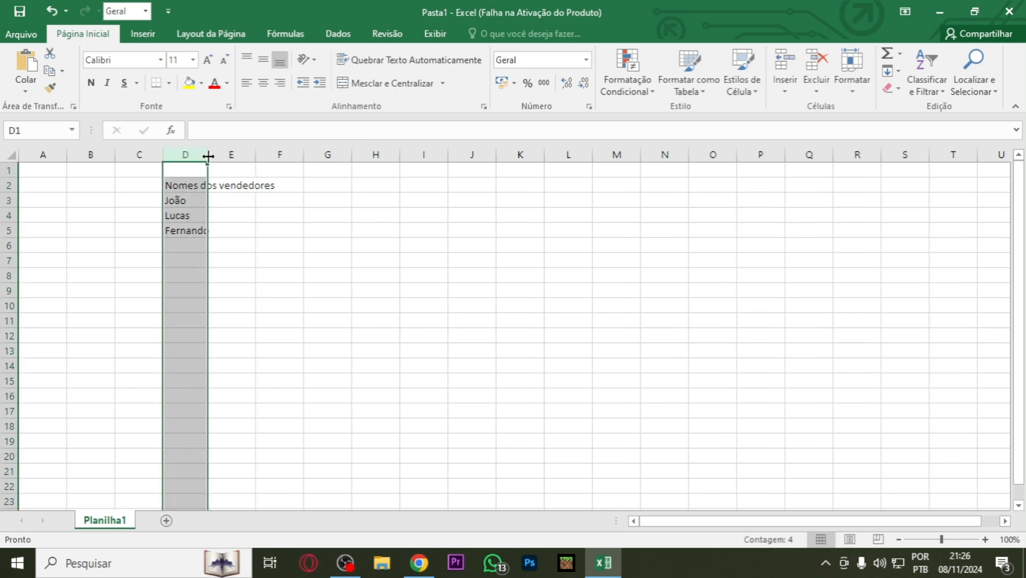
{"action": "double_click", "coordinate": [208, 155]}
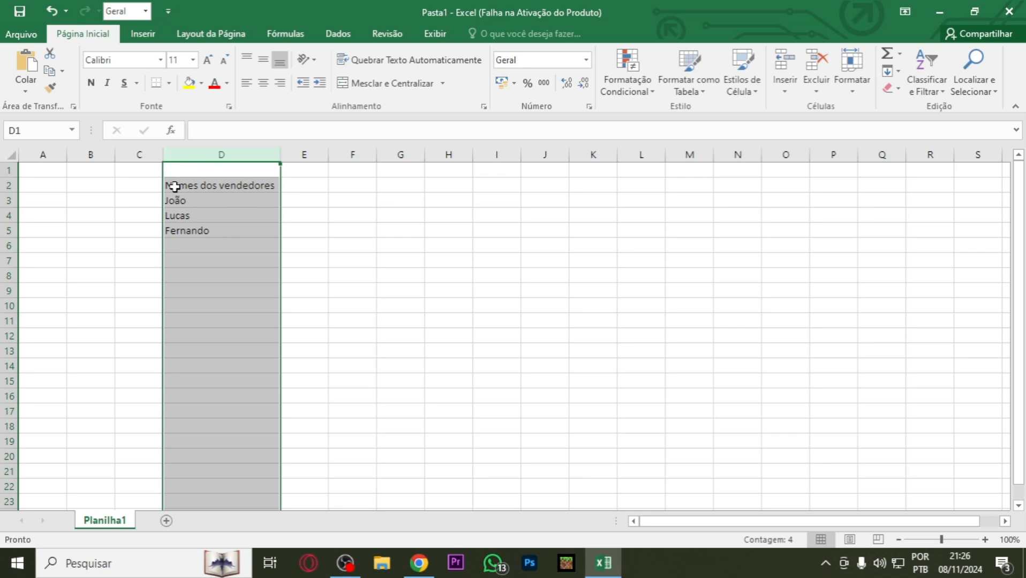
{"action": "left_click", "coordinate": [211, 184]}
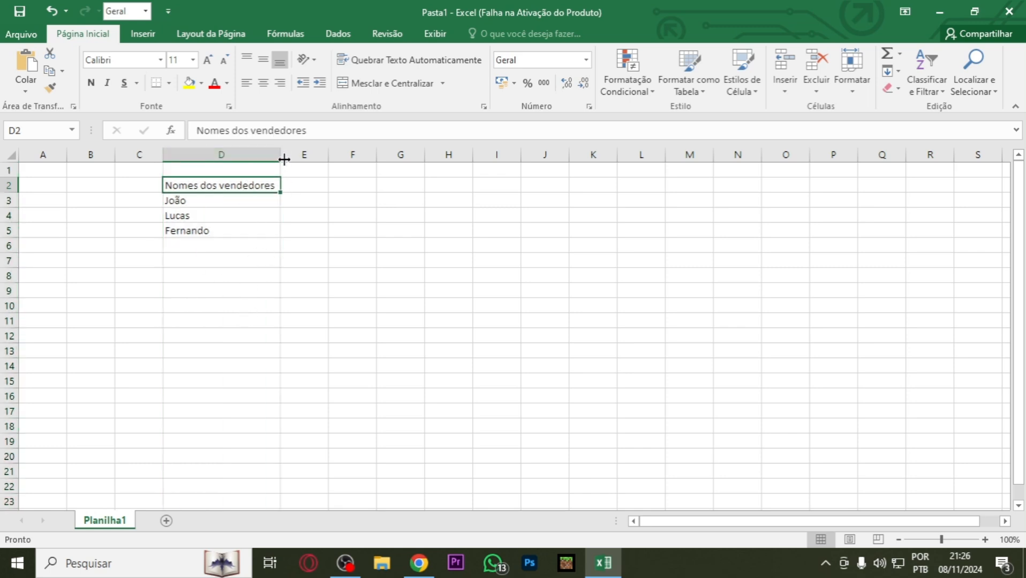
{"action": "left_click_drag", "start_coordinate": [279, 155], "coordinate": [197, 155]}
{"action": "key", "text": "ctrl+z"}
{"action": "left_click_drag", "start_coordinate": [278, 158], "coordinate": [224, 276]}
{"action": "key", "text": "ctrl+z"}
{"action": "left_click", "coordinate": [237, 289]}
Enter the header "Valor de venda" in E2 and widen column E to hold it
{"action": "left_click", "coordinate": [320, 182]}
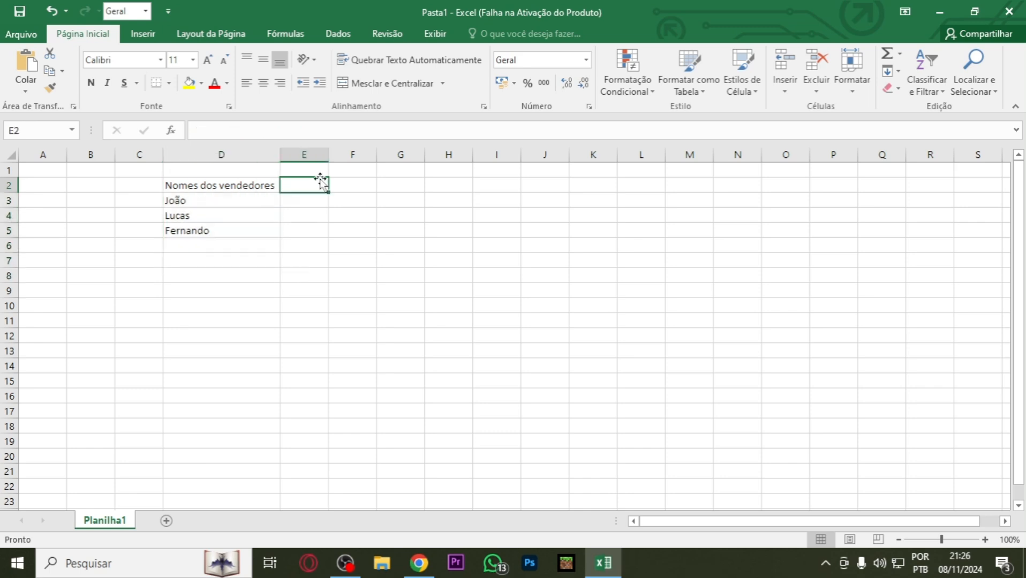
{"action": "type", "text": "Va"}
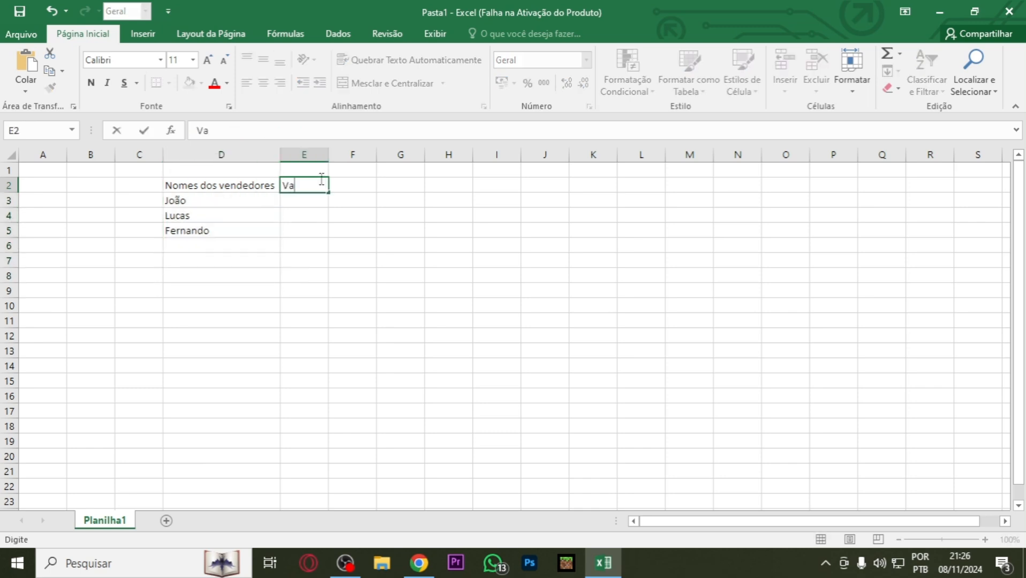
{"action": "type", "text": "lor de ve"}
{"action": "key", "text": "BackSpace"}
{"action": "key", "text": "BackSpace"}
{"action": "type", "text": "de venda"}
{"action": "key", "text": "Return"}
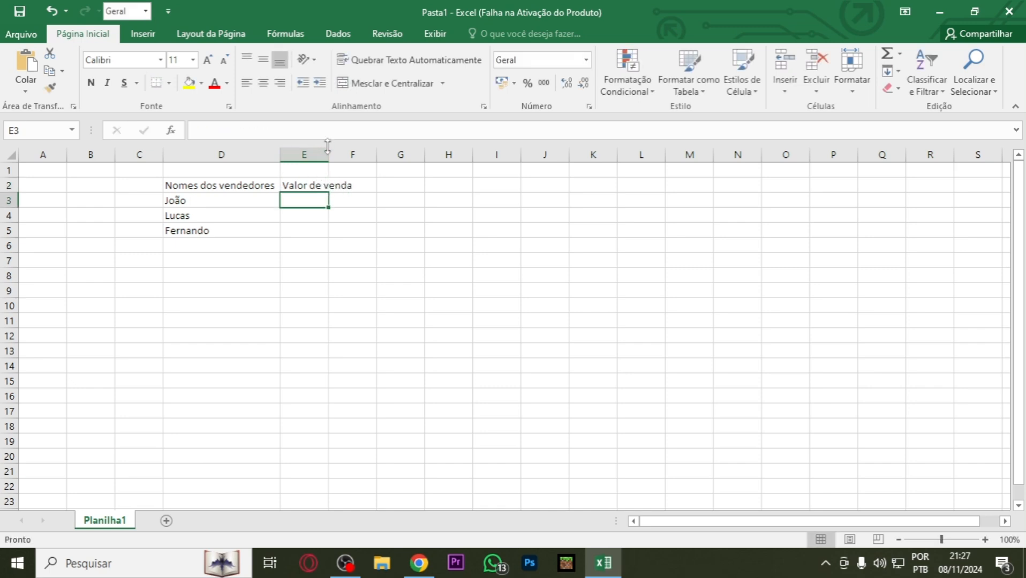
{"action": "left_click_drag", "start_coordinate": [329, 155], "coordinate": [367, 155]}
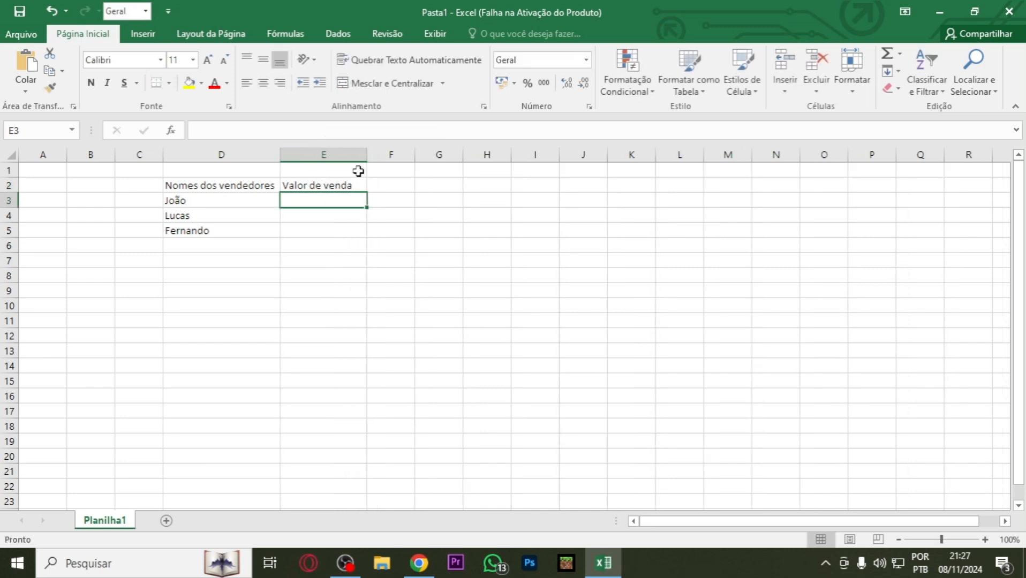
Enter the sales values 500, 1000 and 200 in E3:E5, one for each seller
{"action": "left_click_drag", "start_coordinate": [252, 202], "coordinate": [266, 233]}
{"action": "left_click", "coordinate": [325, 199]}
{"action": "type", "text": "500"}
{"action": "key", "text": "Return"}
{"action": "key", "text": "Return"}
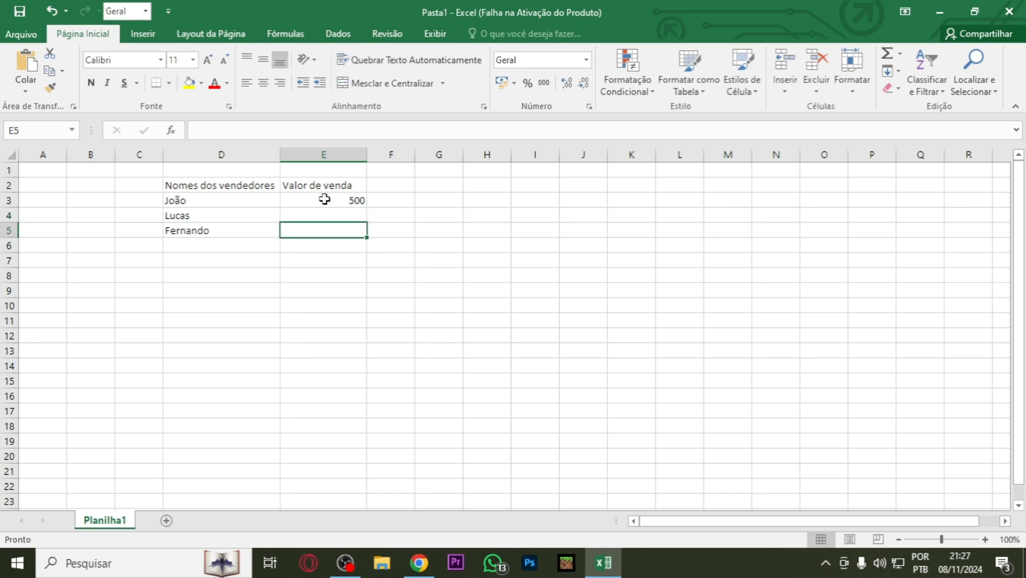
{"action": "key", "text": "Up"}
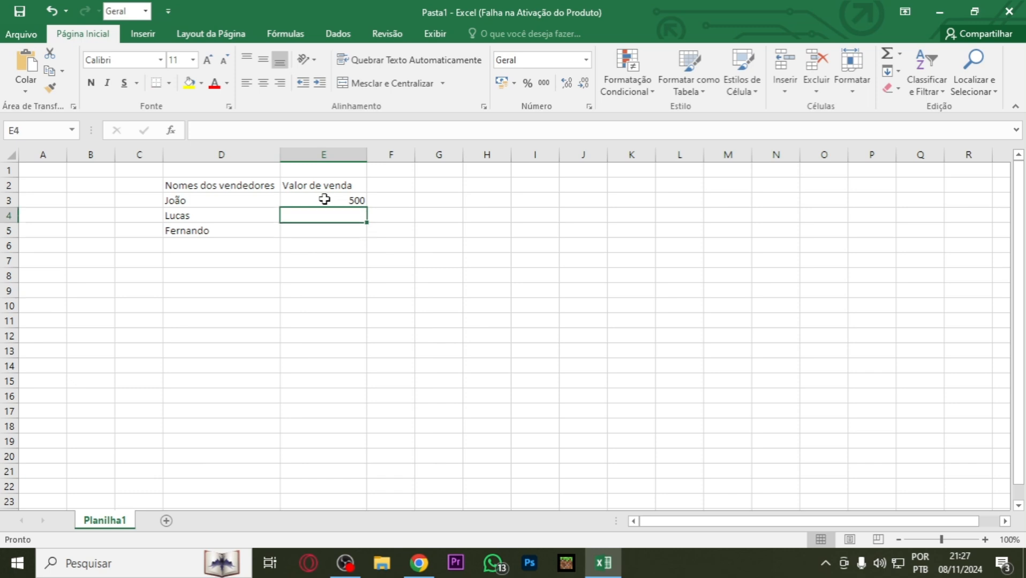
{"action": "type", "text": "1000"}
{"action": "key", "text": "Return"}
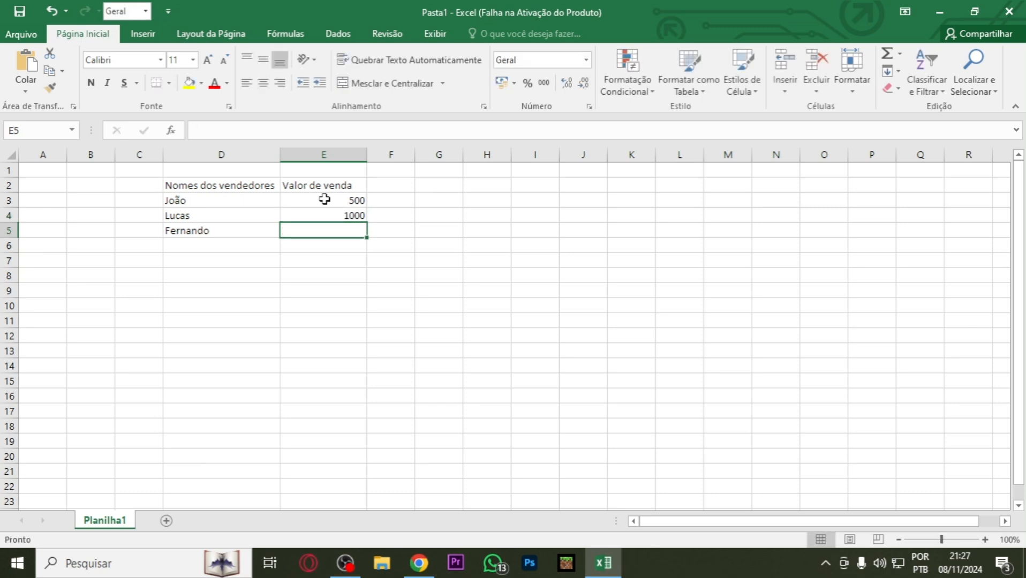
{"action": "type", "text": "200"}
{"action": "key", "text": "Return"}
{"action": "left_click", "coordinate": [456, 425]}
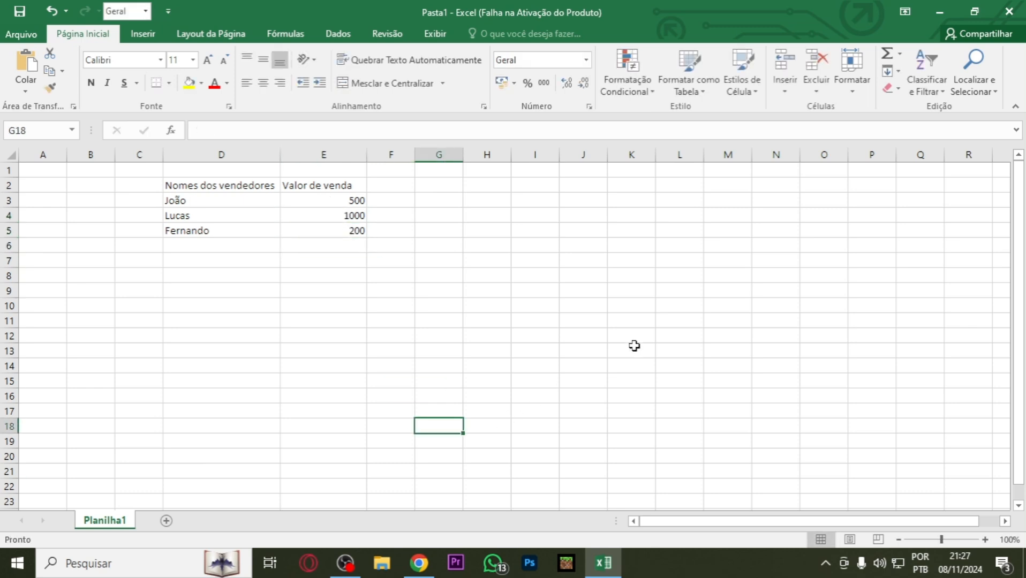
Enter the label "TOTAL VENDIDO" in J4 and widen column J to hold it
{"action": "left_click", "coordinate": [595, 212]}
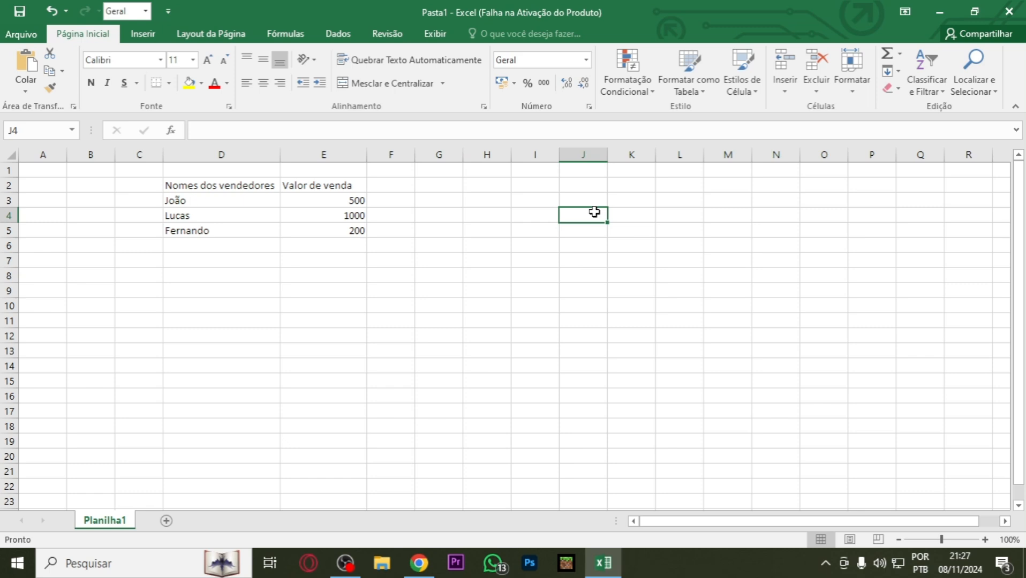
{"action": "type", "text": "TOTAL VENDIDO"}
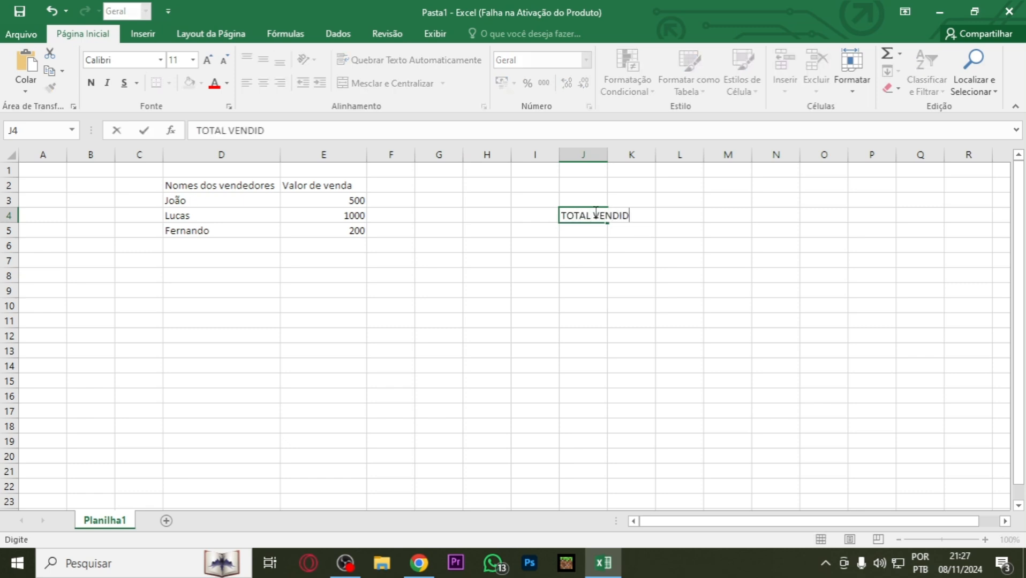
{"action": "key", "text": "Return"}
{"action": "left_click_drag", "start_coordinate": [607, 158], "coordinate": [642, 158]}
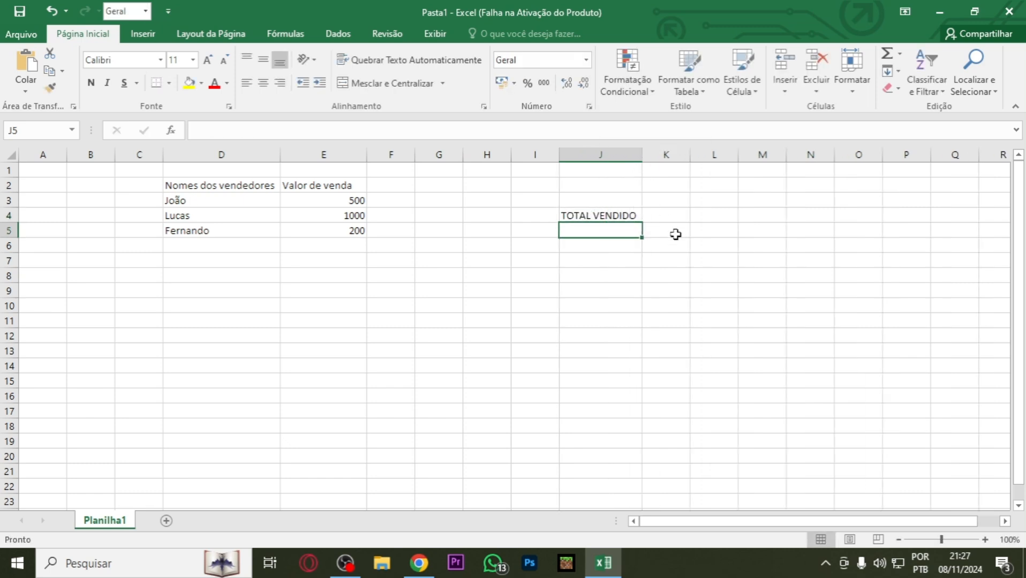
{"action": "left_click", "coordinate": [676, 233]}
{"action": "left_click", "coordinate": [675, 212]}
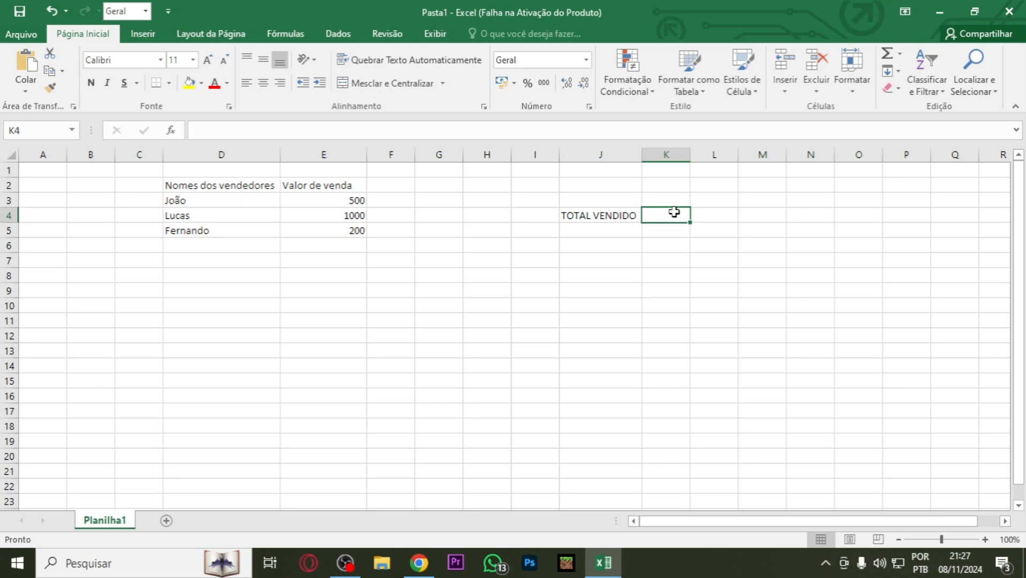
{"action": "left_click", "coordinate": [635, 337]}
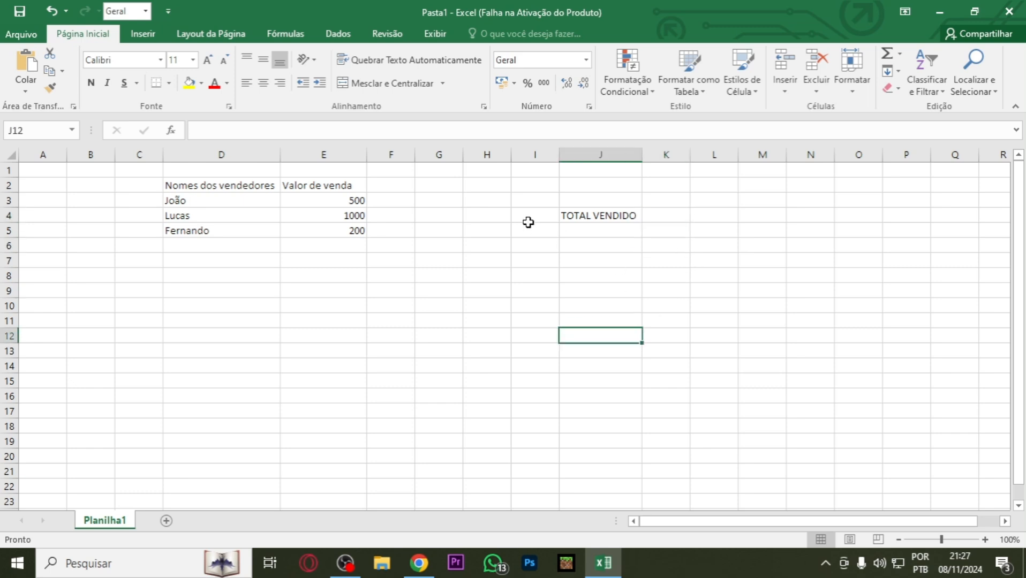
Format the sales values in E3:E5 with the accounting format R$ Português (Brasil)
{"action": "left_click_drag", "start_coordinate": [342, 200], "coordinate": [345, 230]}
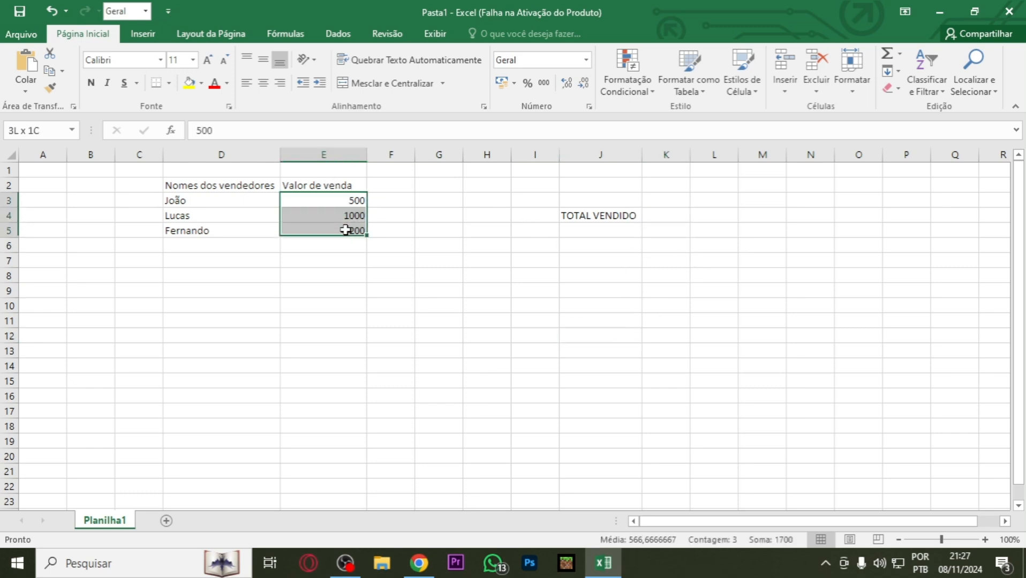
{"action": "left_click", "coordinate": [514, 83]}
{"action": "left_click", "coordinate": [464, 261]}
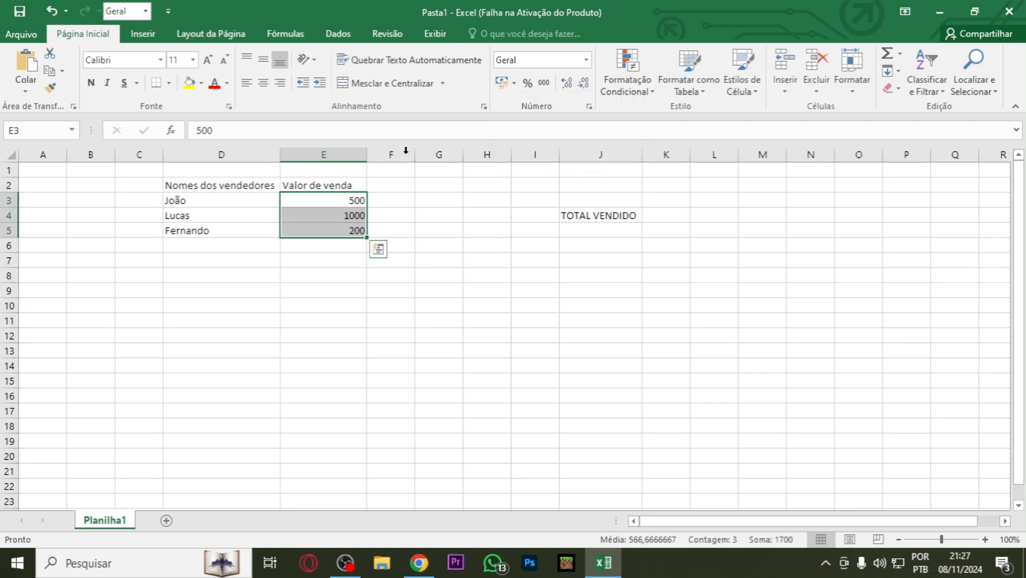
{"action": "left_click", "coordinate": [348, 215]}
{"action": "left_click_drag", "start_coordinate": [347, 202], "coordinate": [353, 231]}
{"action": "left_click", "coordinate": [445, 232]}
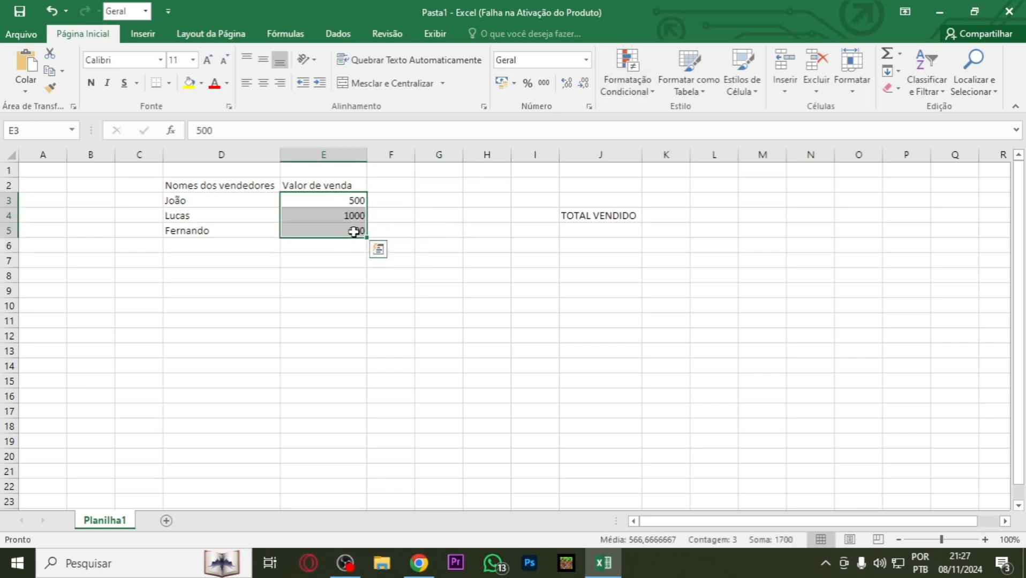
{"action": "left_click", "coordinate": [515, 83]}
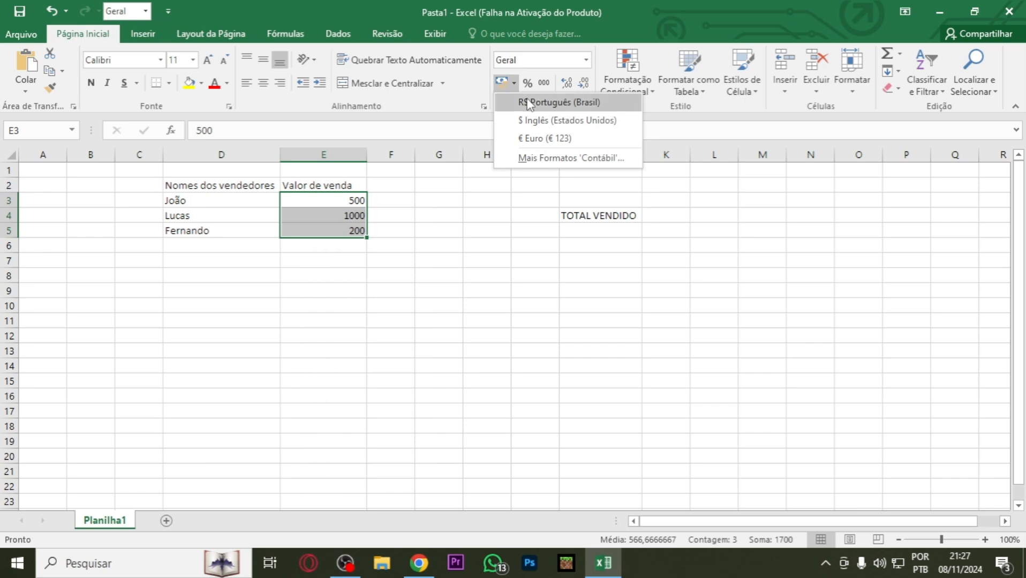
{"action": "left_click", "coordinate": [513, 83]}
{"action": "left_click", "coordinate": [513, 83]}
{"action": "left_click", "coordinate": [560, 102]}
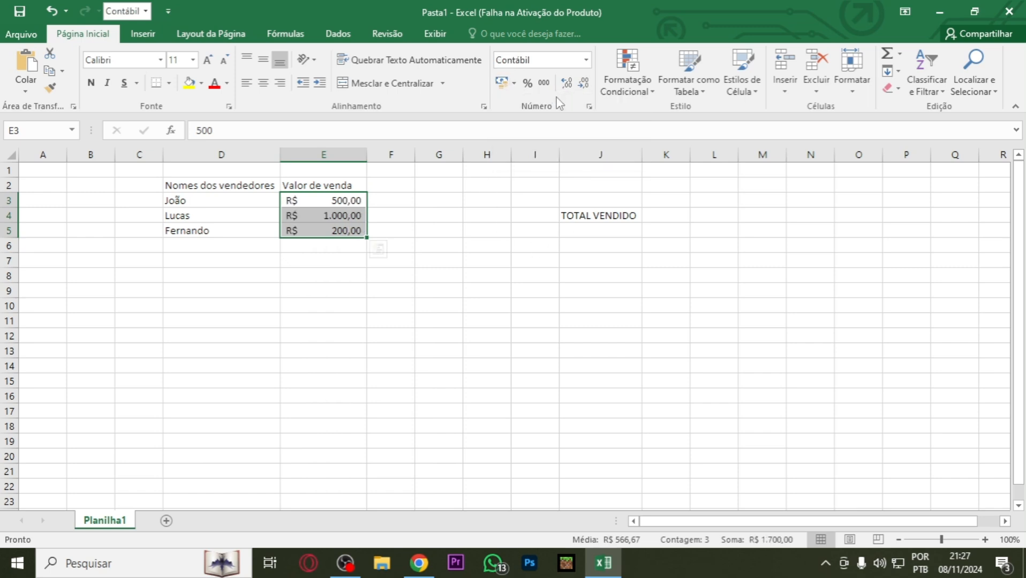
{"action": "left_click", "coordinate": [386, 273]}
Increase the height of row 2 and top-align the headers in D2:E2
{"action": "left_click_drag", "start_coordinate": [224, 182], "coordinate": [316, 179]}
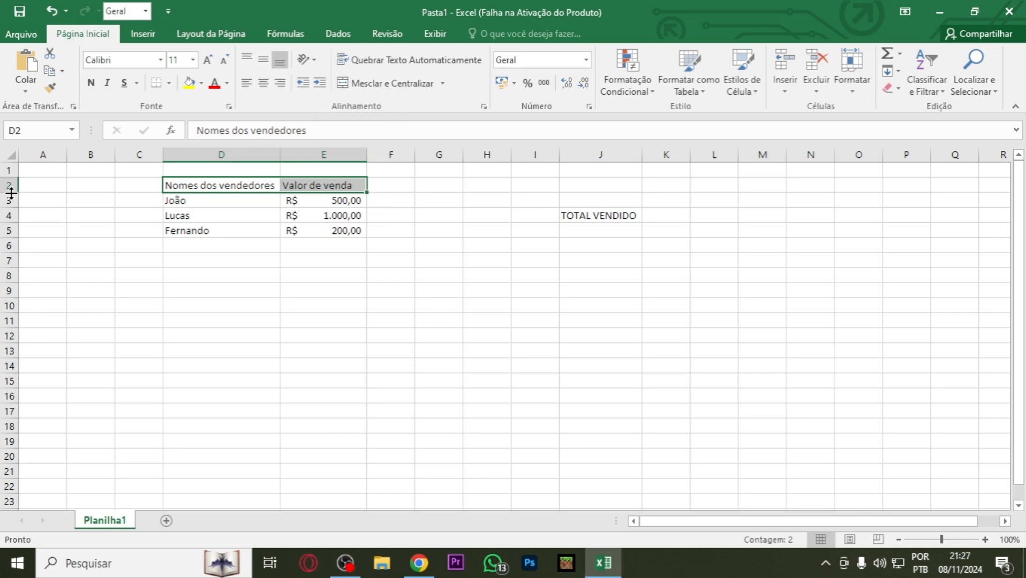
{"action": "left_click_drag", "start_coordinate": [12, 193], "coordinate": [11, 227]}
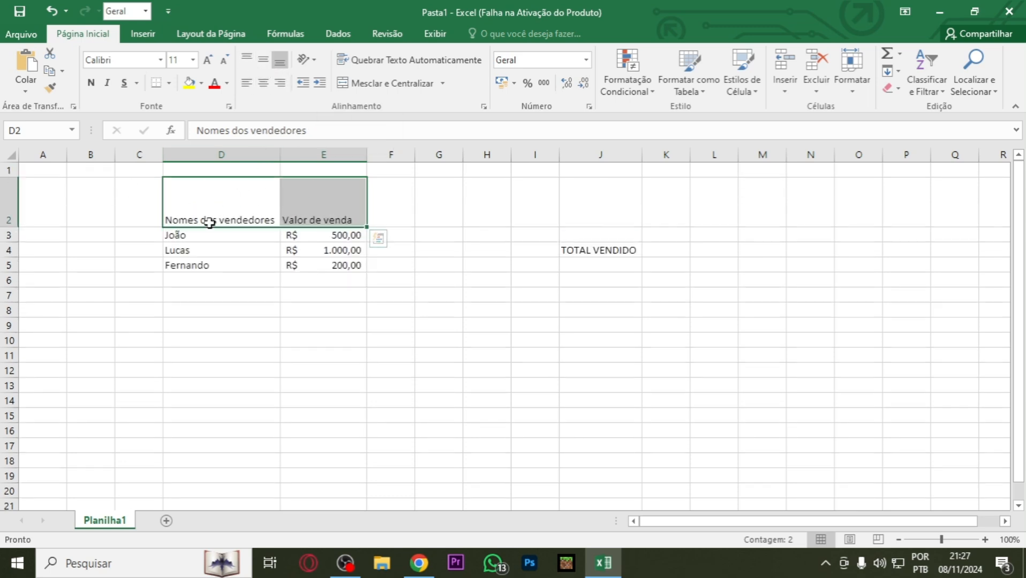
{"action": "left_click", "coordinate": [247, 61]}
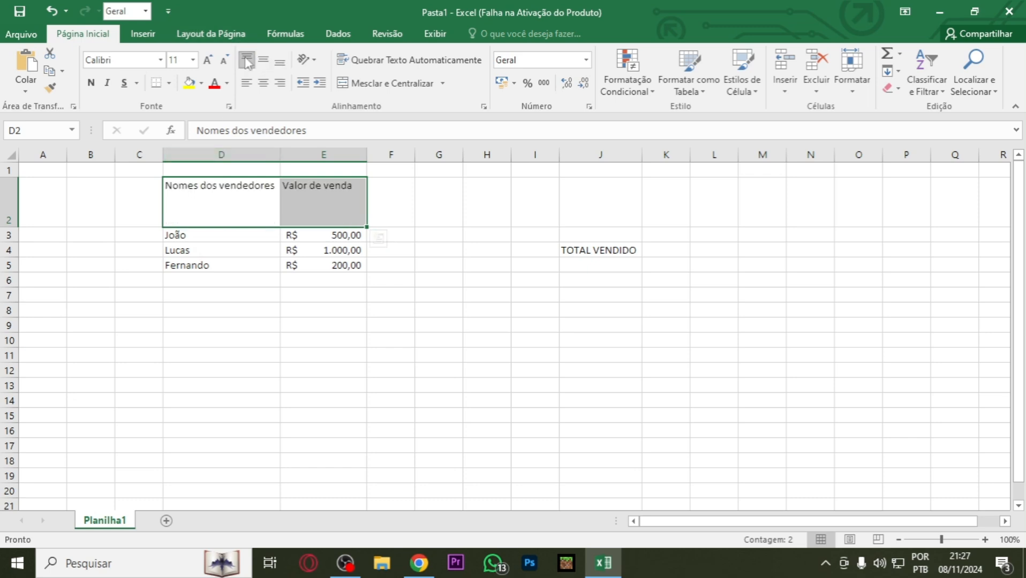
Middle-align the headers in D2:E2 vertically and auto-fit the height of row 2 back to its text
{"action": "left_click", "coordinate": [279, 63]}
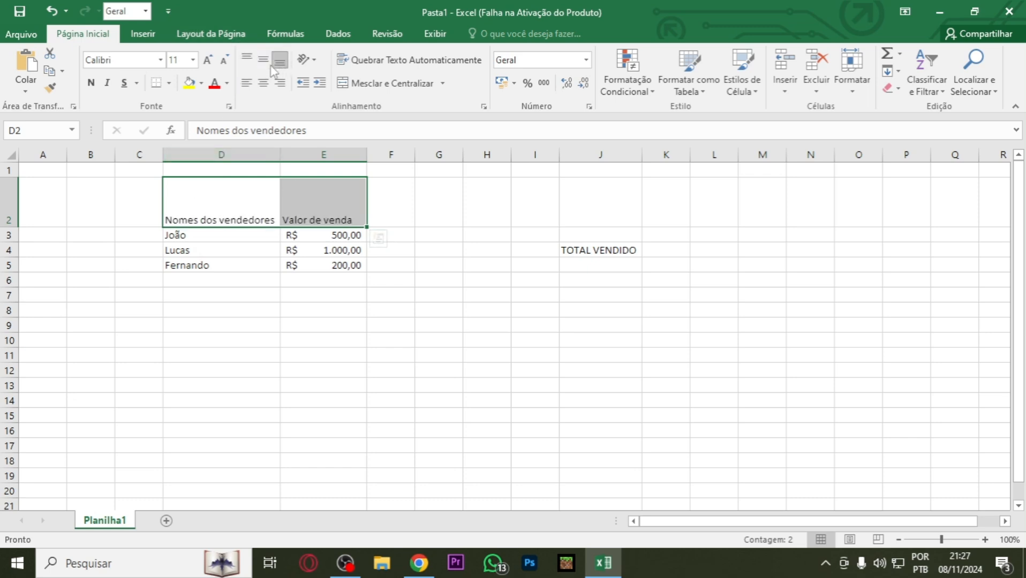
{"action": "left_click", "coordinate": [263, 60]}
{"action": "double_click", "coordinate": [9, 228]}
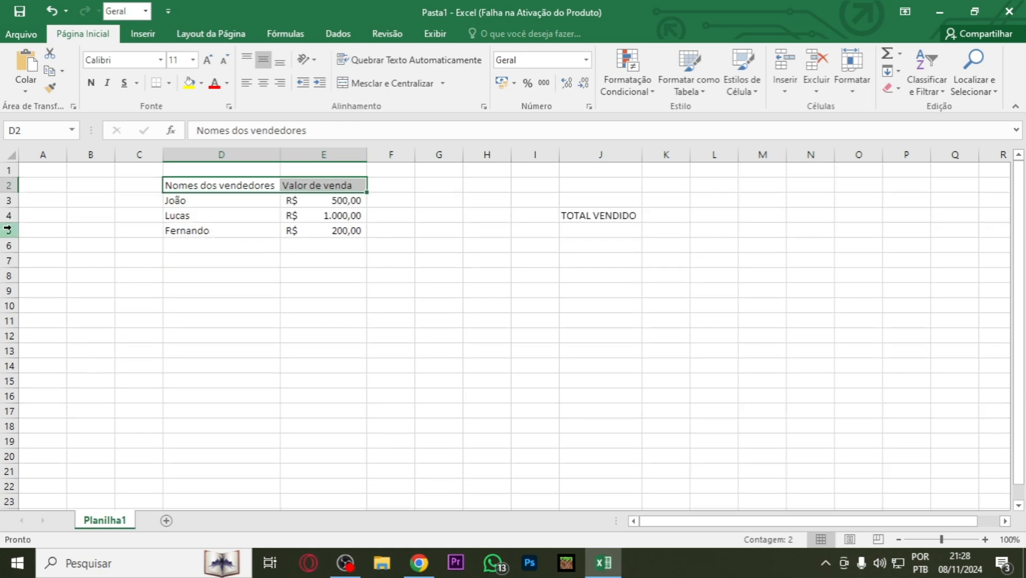
{"action": "left_click", "coordinate": [209, 257]}
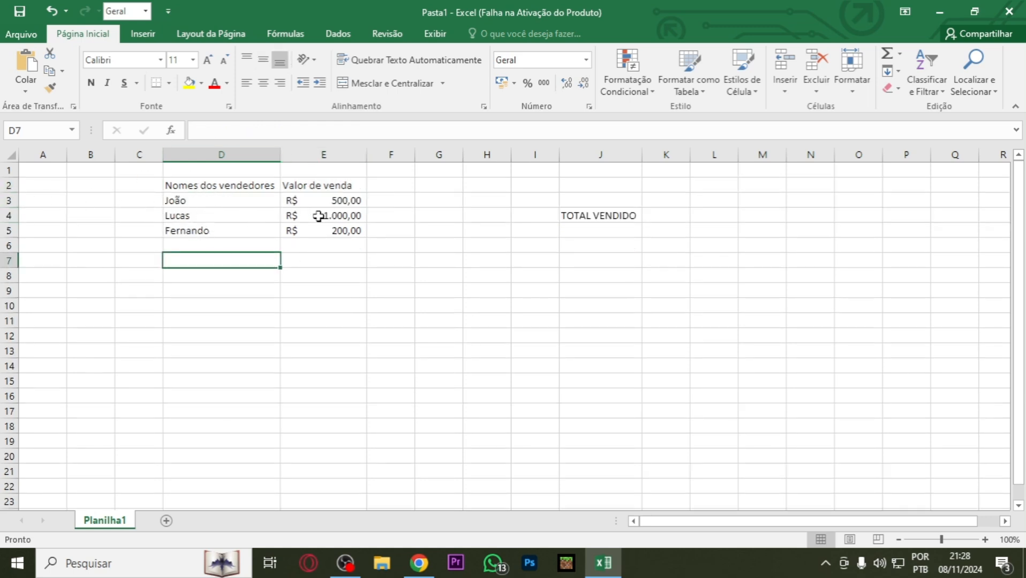
Center the headers "Nomes dos vendedores" and "Valor de venda" horizontally in their cells
{"action": "left_click_drag", "start_coordinate": [236, 186], "coordinate": [309, 185]}
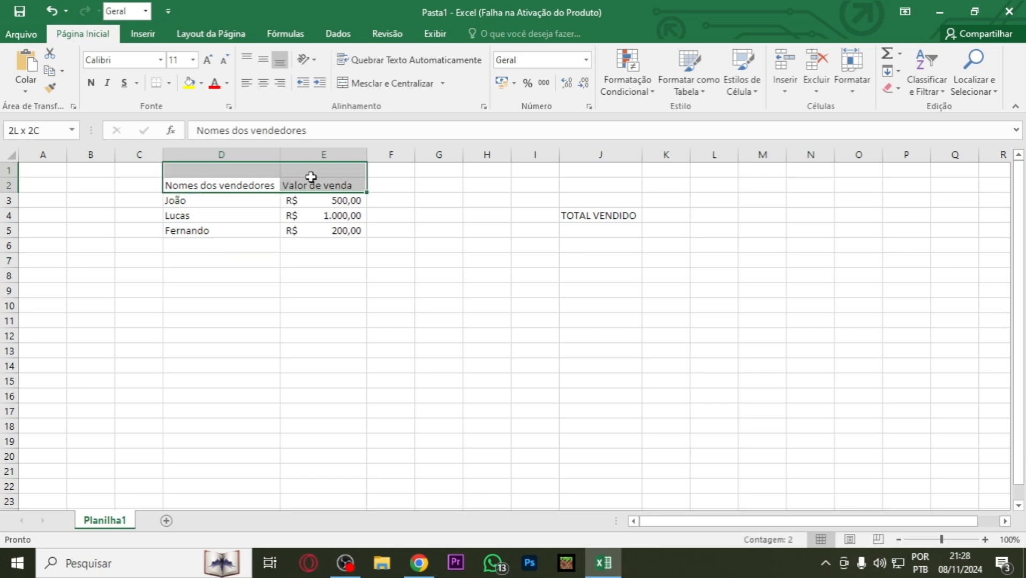
{"action": "left_click", "coordinate": [263, 84]}
{"action": "left_click", "coordinate": [287, 273]}
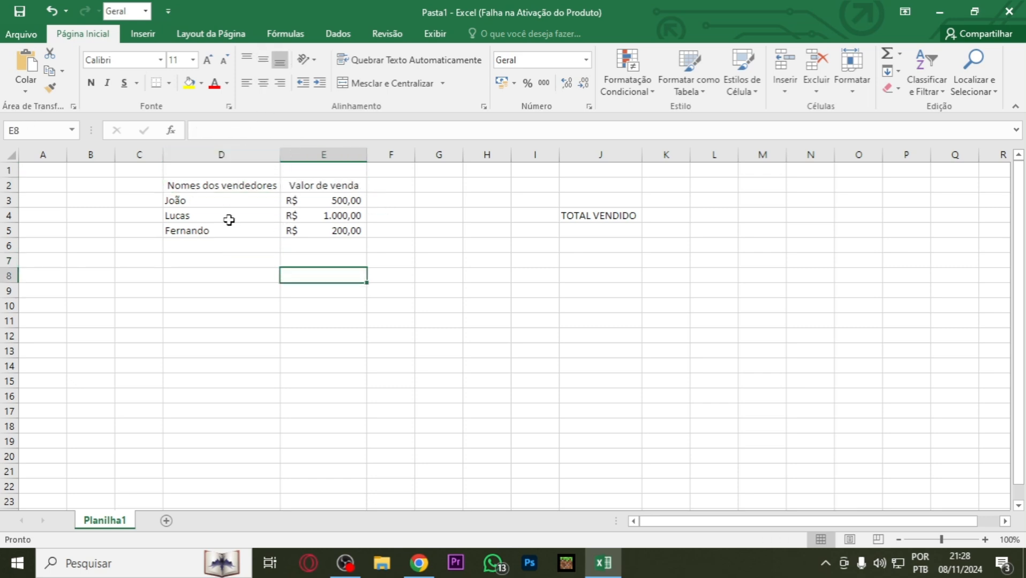
Apply all borders to the table range D2:E14, including the empty rows below the sellers
{"action": "left_click_drag", "start_coordinate": [229, 202], "coordinate": [227, 231]}
{"action": "left_click", "coordinate": [243, 188]}
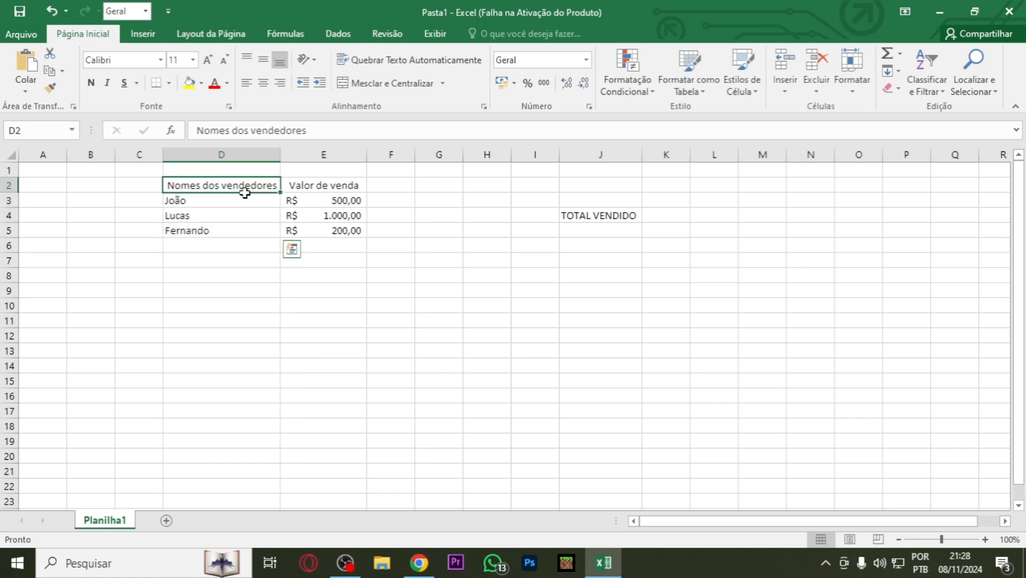
{"action": "left_click_drag", "start_coordinate": [245, 193], "coordinate": [326, 370]}
{"action": "left_click", "coordinate": [168, 83]}
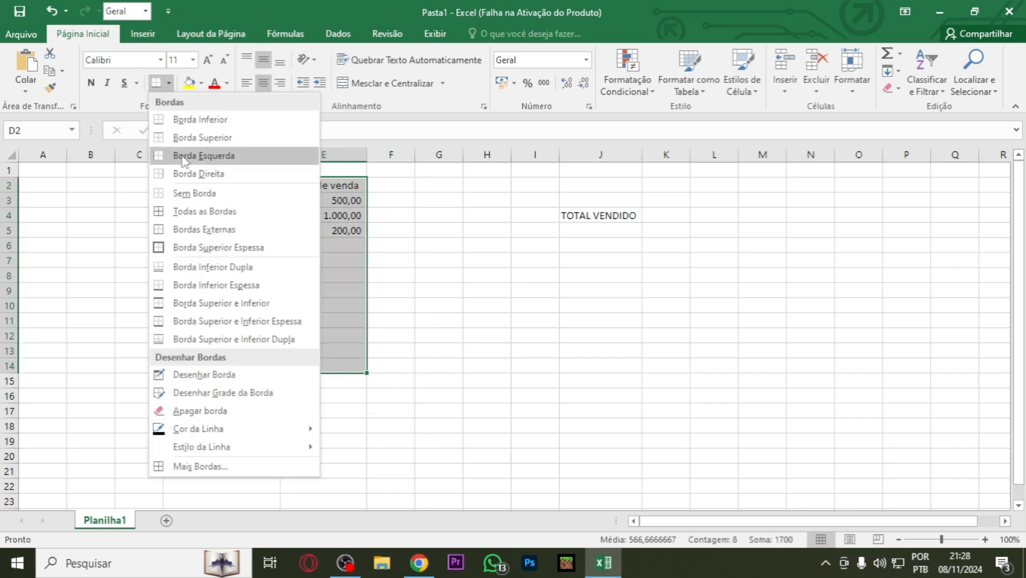
{"action": "left_click", "coordinate": [182, 212]}
{"action": "left_click", "coordinate": [438, 305]}
Make the table headers in D2:E2 bold
{"action": "left_click", "coordinate": [237, 184]}
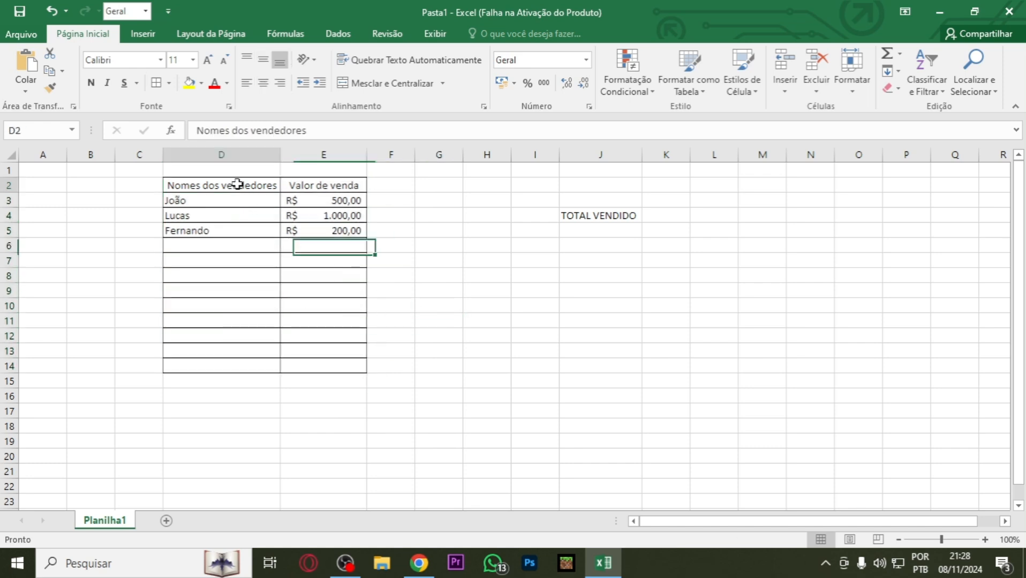
{"action": "left_click_drag", "start_coordinate": [237, 184], "coordinate": [311, 185]}
{"action": "left_click", "coordinate": [91, 83]}
{"action": "left_click", "coordinate": [535, 306]}
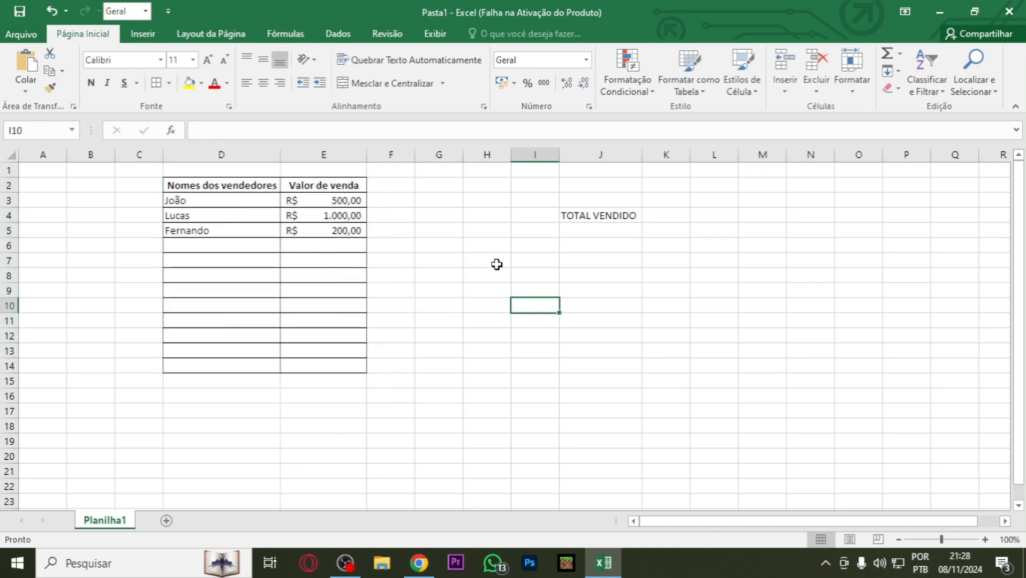
Apply all borders to J4:K4 and widen column K to make room for the total
{"action": "left_click", "coordinate": [603, 231]}
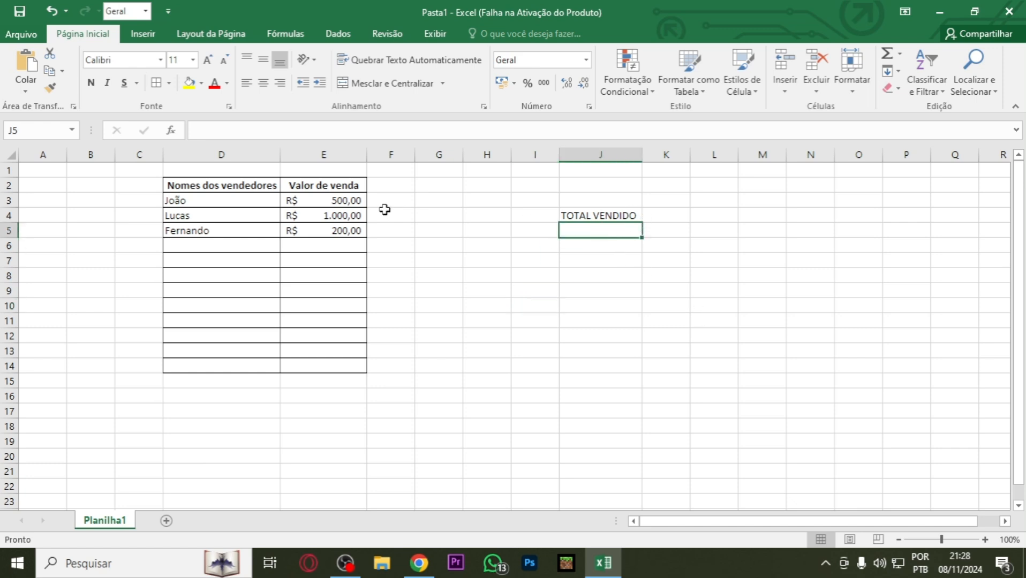
{"action": "left_click_drag", "start_coordinate": [339, 200], "coordinate": [331, 238]}
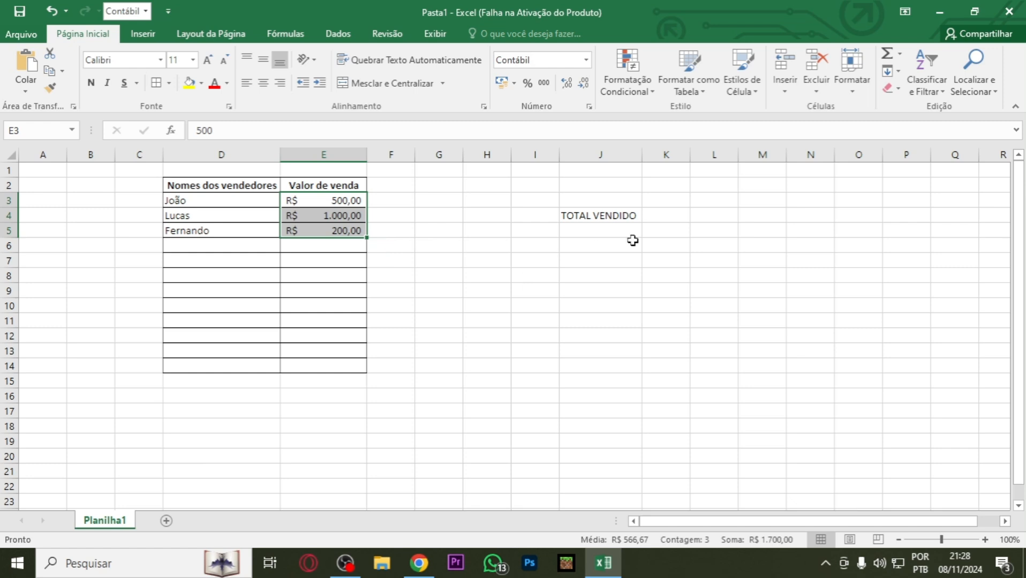
{"action": "left_click_drag", "start_coordinate": [630, 217], "coordinate": [667, 216]}
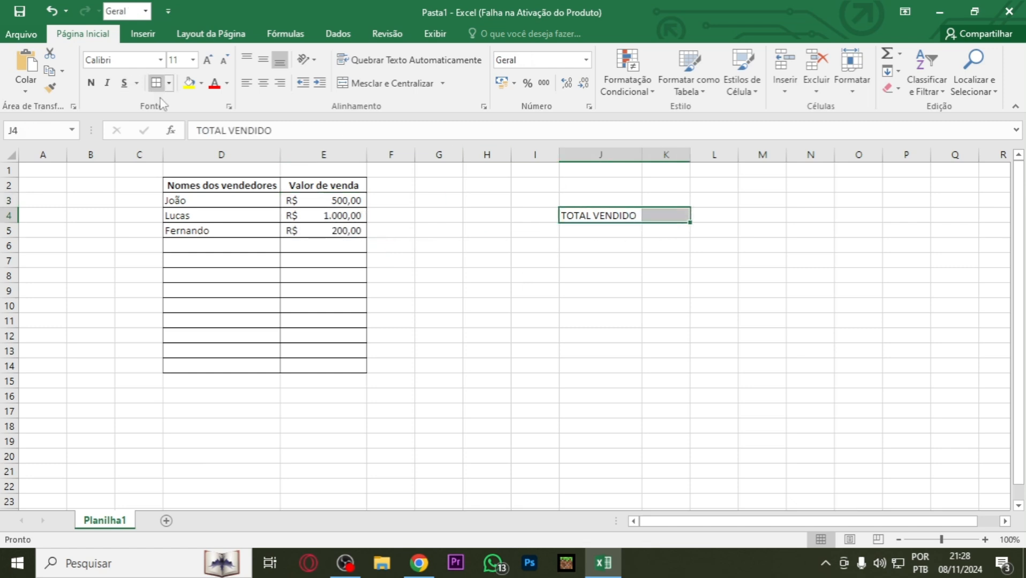
{"action": "left_click", "coordinate": [667, 351]}
{"action": "left_click_drag", "start_coordinate": [690, 155], "coordinate": [730, 156]}
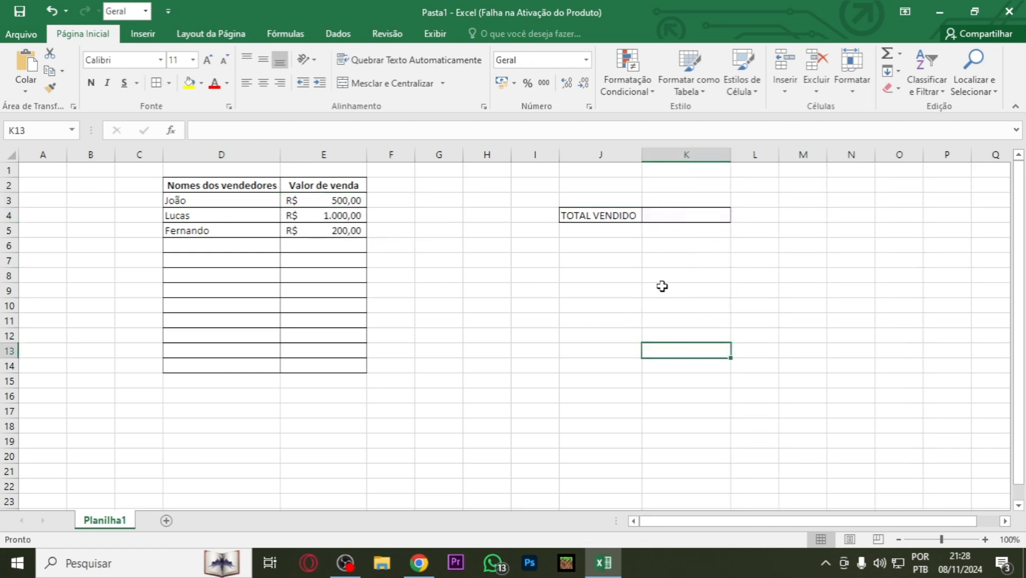
{"action": "left_click", "coordinate": [662, 290]}
{"action": "left_click", "coordinate": [666, 215]}
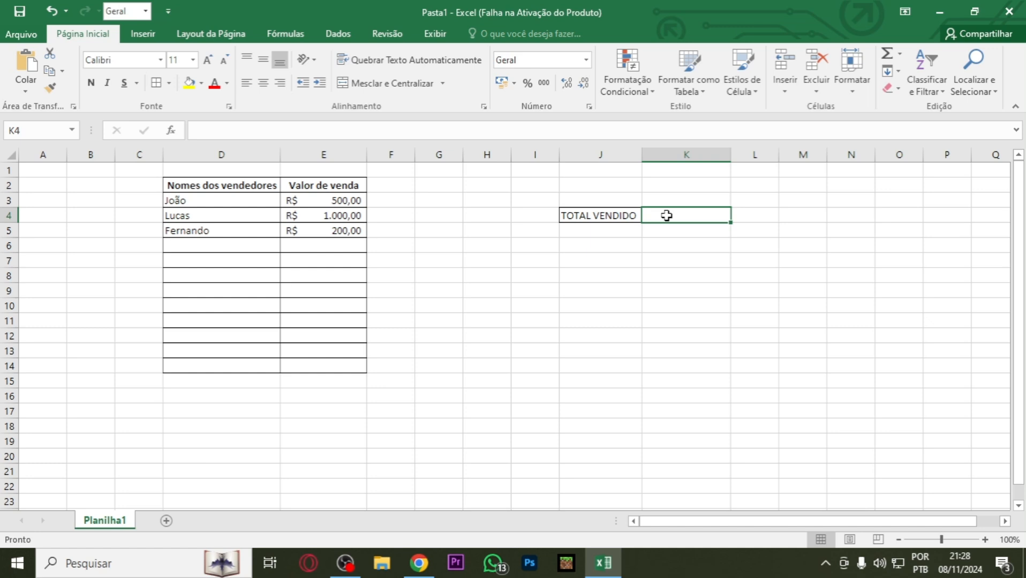
{"action": "type", "text": "=A"}
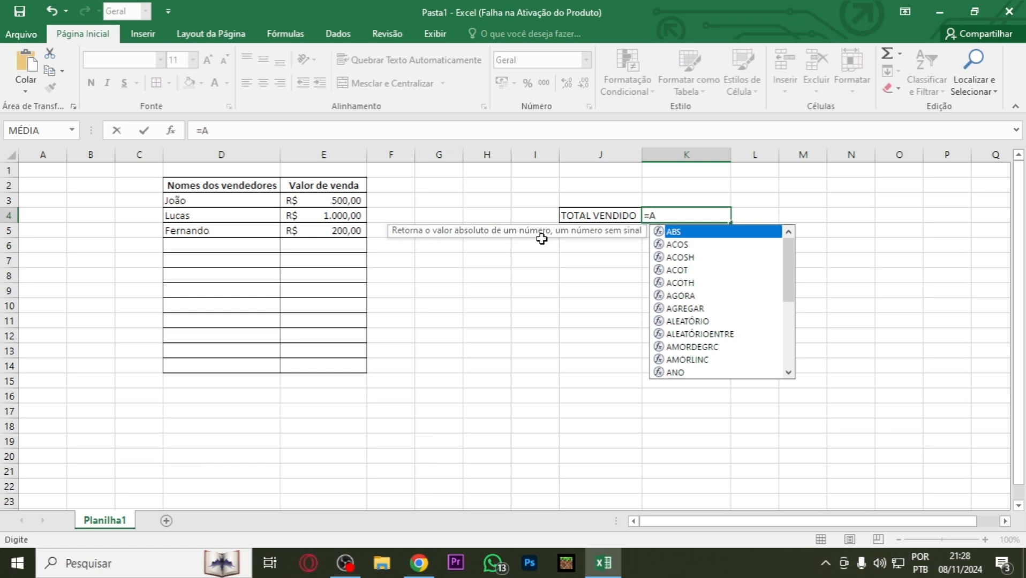
{"action": "left_click", "coordinate": [707, 249]}
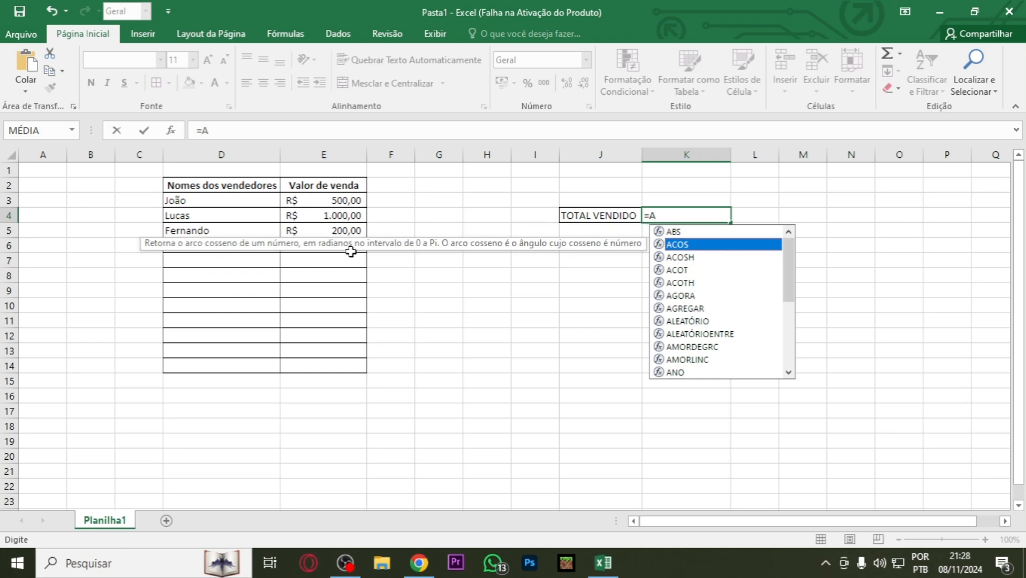
{"action": "left_click", "coordinate": [675, 214]}
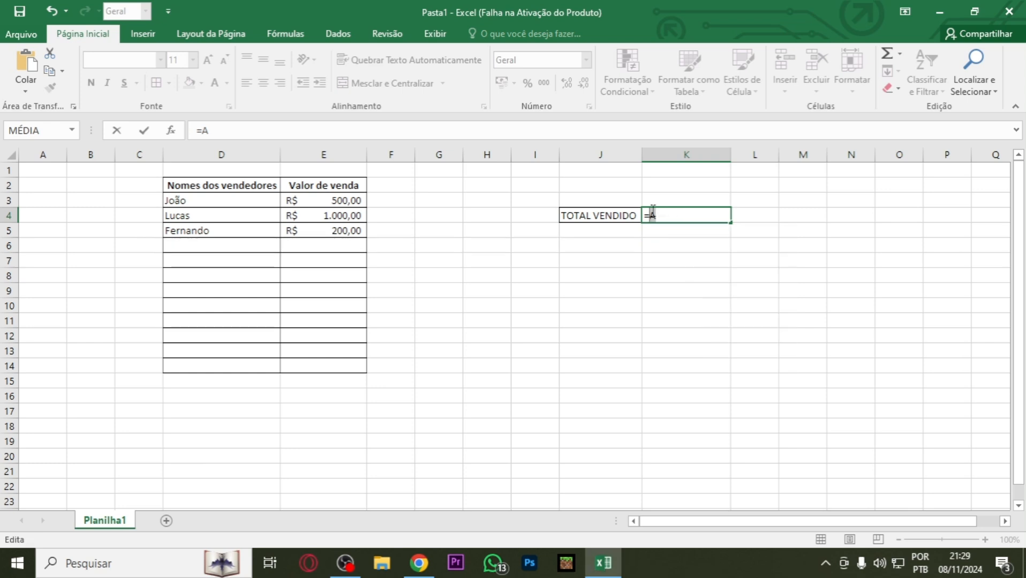
{"action": "key", "text": "BackSpace"}
{"action": "type", "text": "SOM"}
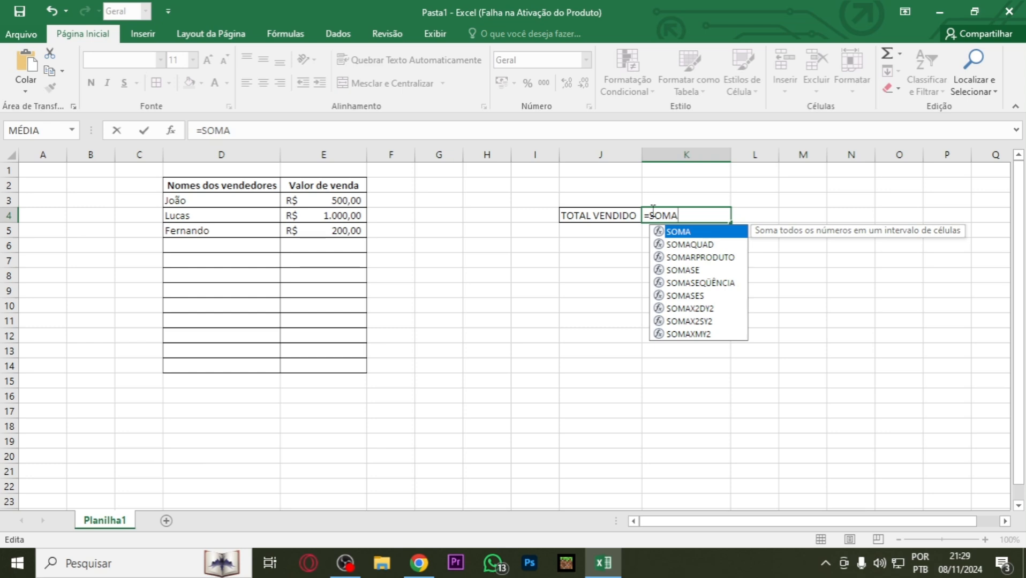
{"action": "type", "text": "A("}
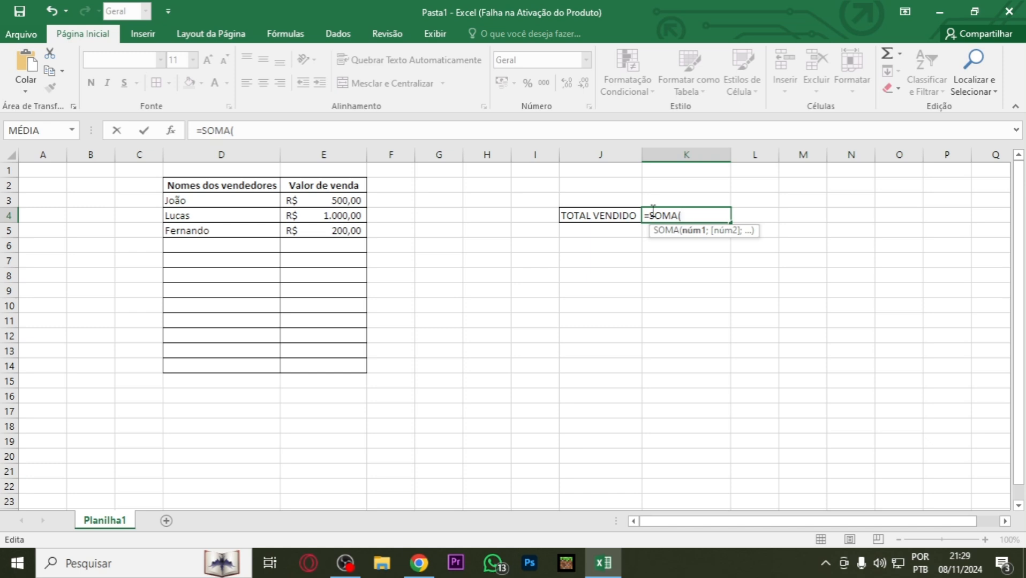
{"action": "key", "text": "BackSpace"}
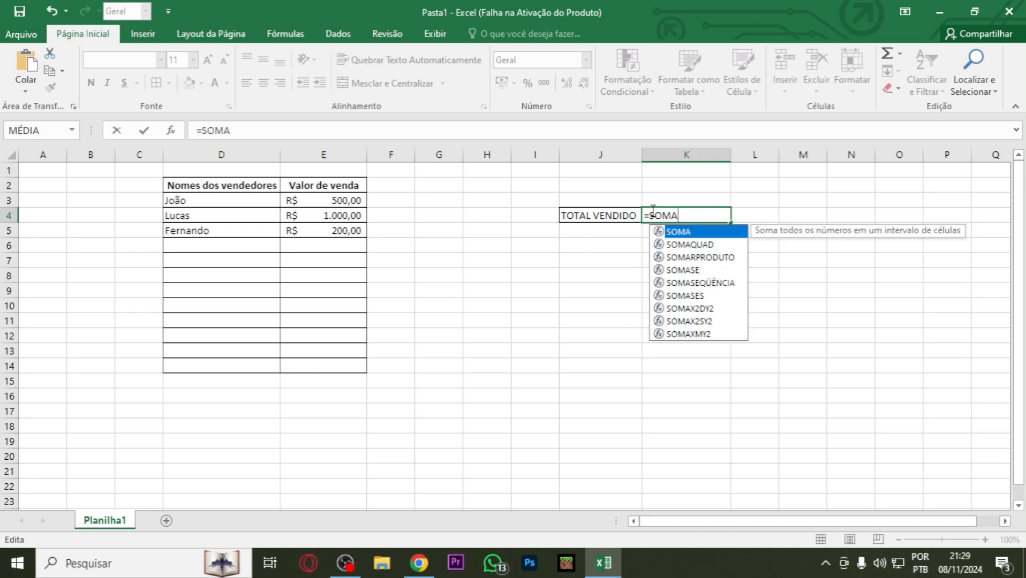
{"action": "type", "text": "("}
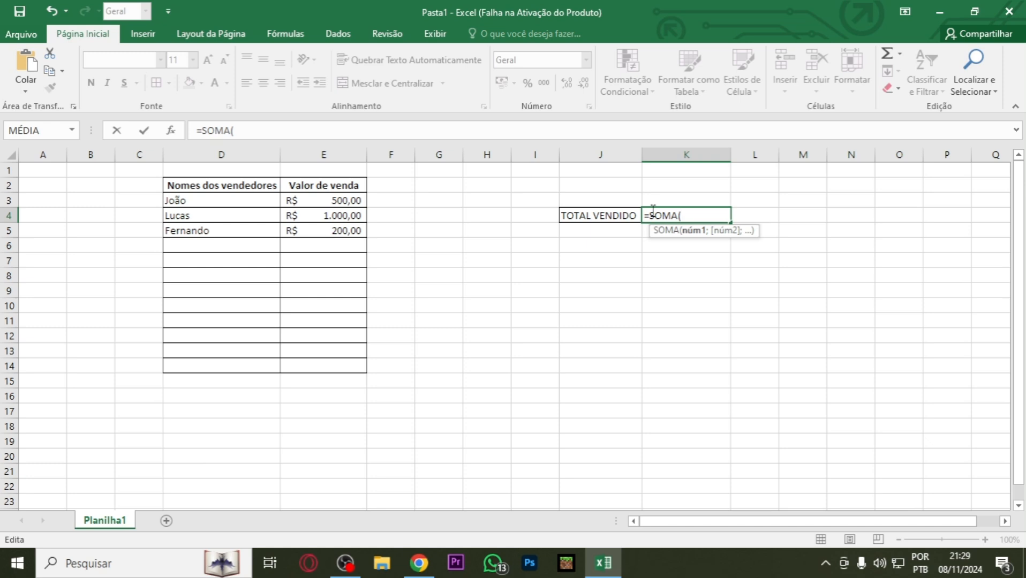
{"action": "key", "text": "BackSpace"}
{"action": "key", "text": "BackSpace"}
{"action": "key", "text": "BackSpace"}
{"action": "key", "text": "BackSpace"}
{"action": "key", "text": "BackSpace"}
{"action": "key", "text": "BackSpace"}
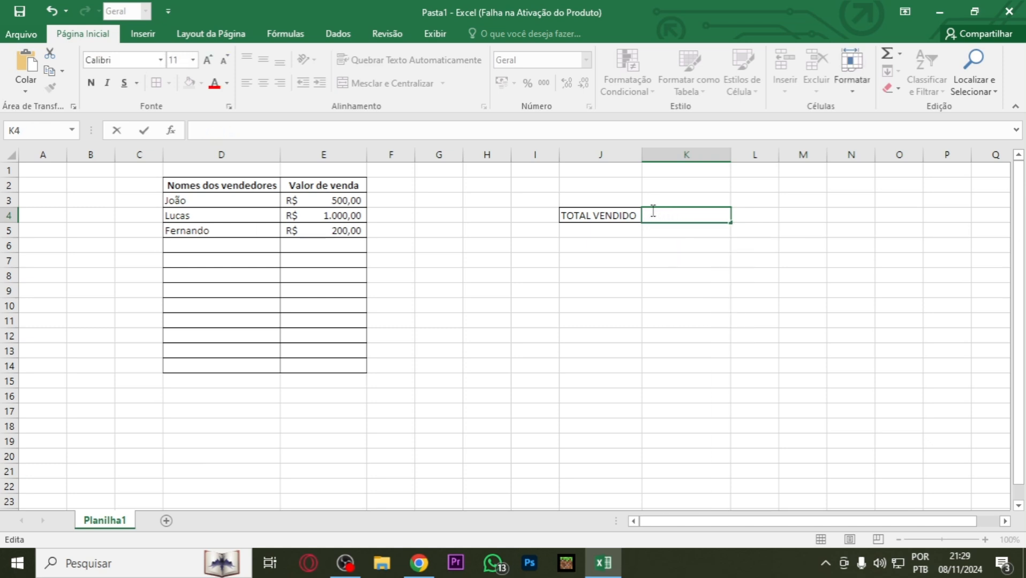
{"action": "type", "text": "="}
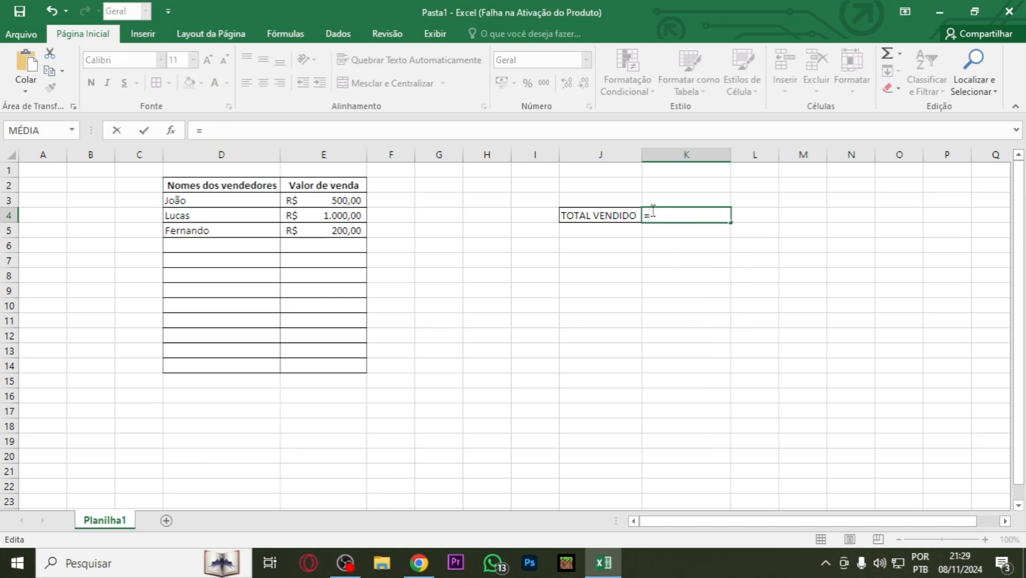
{"action": "type", "text": "SAFLKJASKF"}
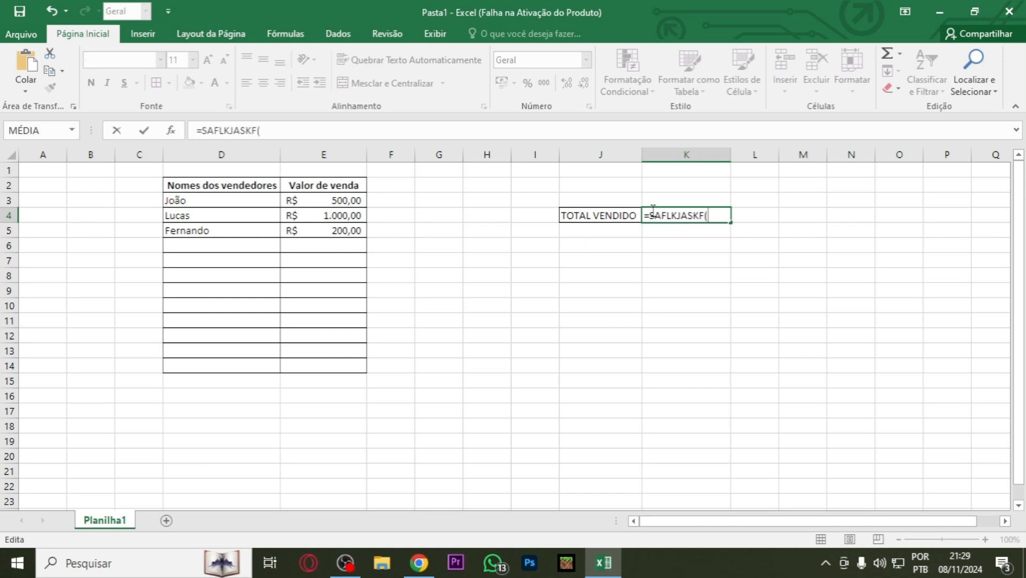
{"action": "type", "text": "()"}
{"action": "left_click_drag", "start_coordinate": [712, 216], "coordinate": [647, 219]}
{"action": "key", "text": "BackSpace"}
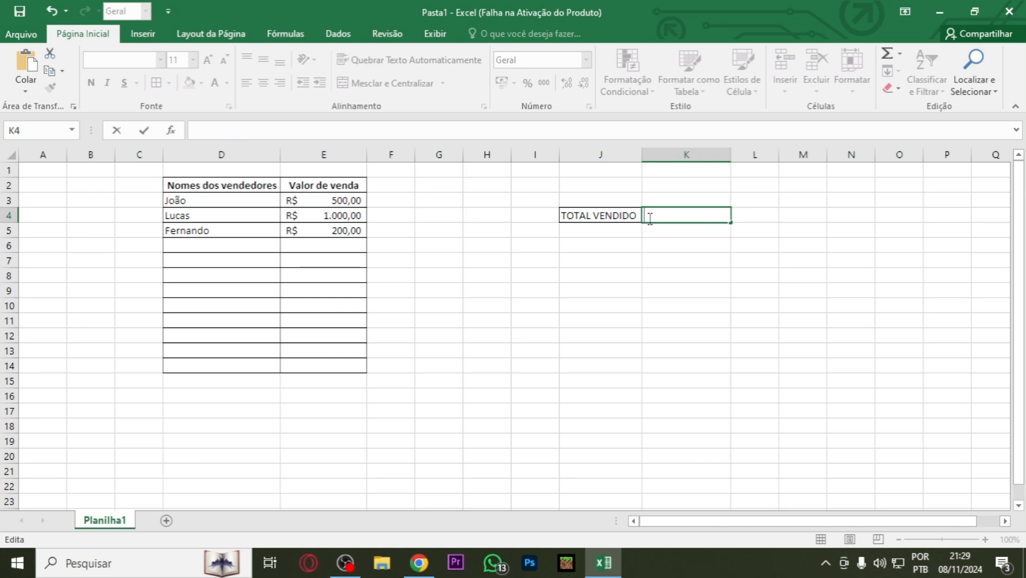
Try to total the sales range E3:E14 in K4 with a SOMA formula
{"action": "type", "text": "SOMA"}
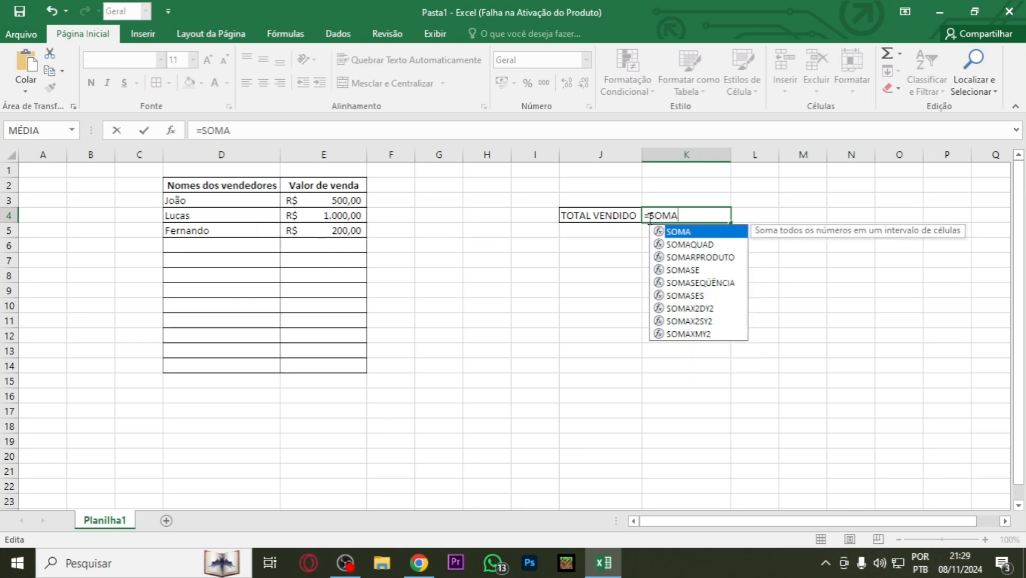
{"action": "type", "text": "("}
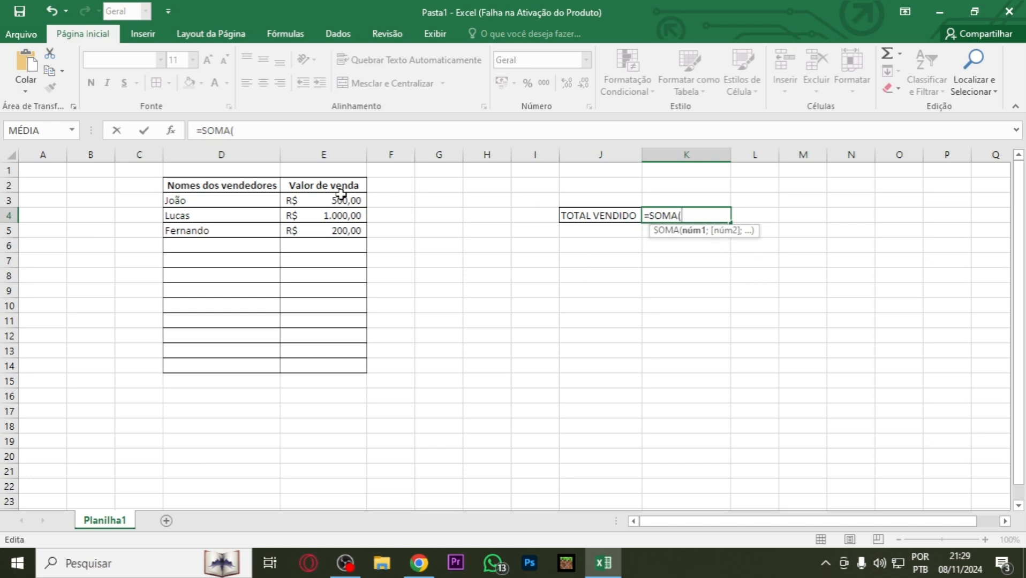
{"action": "left_click_drag", "start_coordinate": [346, 199], "coordinate": [355, 234]}
{"action": "left_click", "coordinate": [404, 213]}
{"action": "left_click_drag", "start_coordinate": [348, 199], "coordinate": [362, 371]}
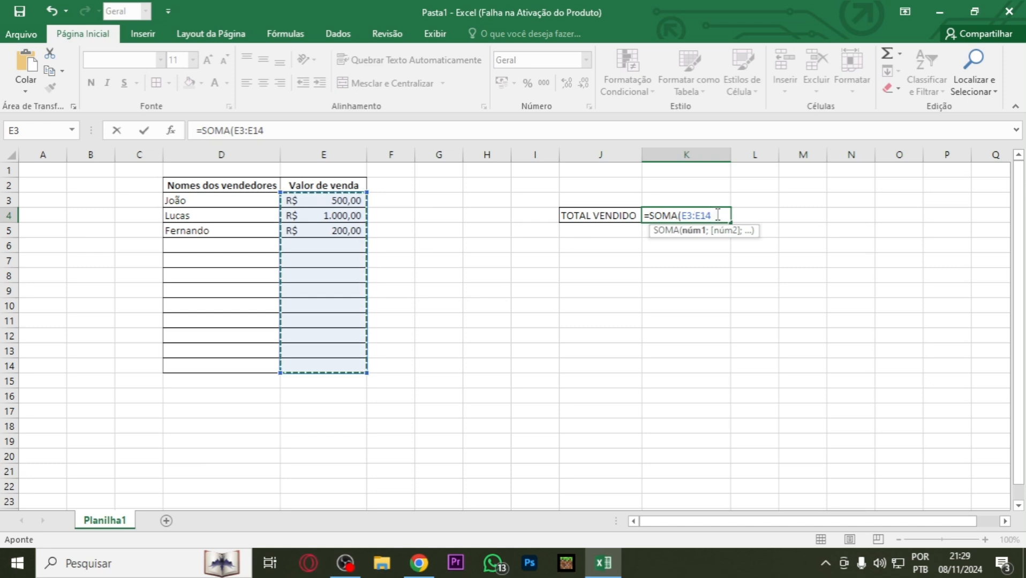
{"action": "left_click_drag", "start_coordinate": [713, 217], "coordinate": [683, 219]}
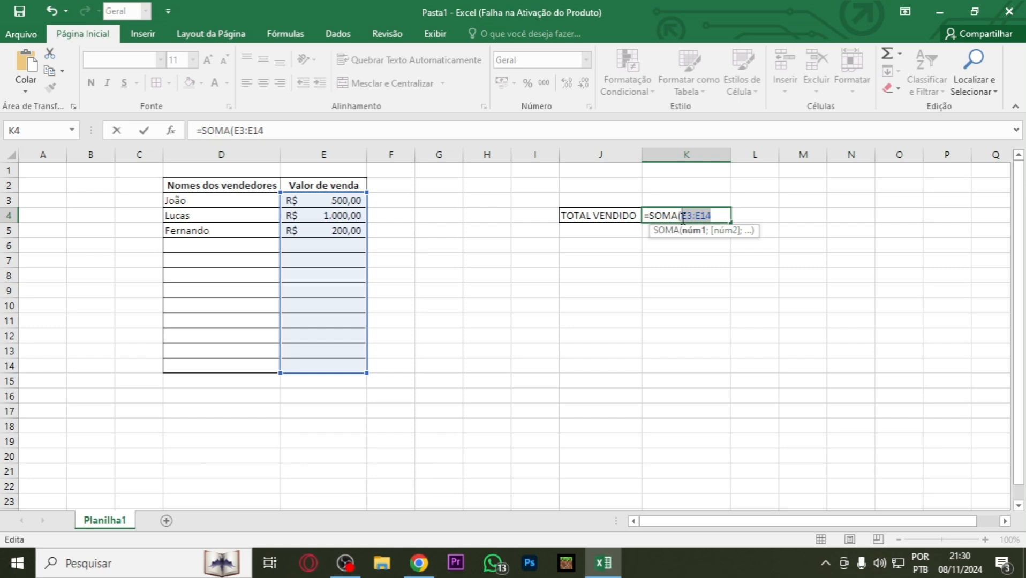
{"action": "key", "text": "BackSpace"}
{"action": "key", "text": "Escape"}
{"action": "key", "text": "Return"}
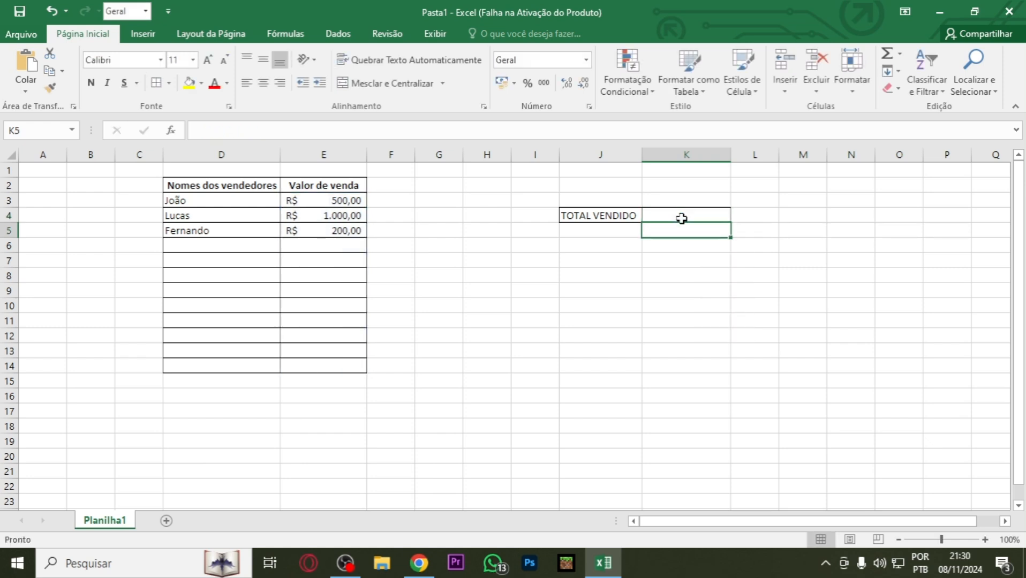
Enter a colon ":" in M5 and the text "preencher campo grande" in L5
{"action": "key", "text": "Right"}
{"action": "left_click", "coordinate": [792, 233]}
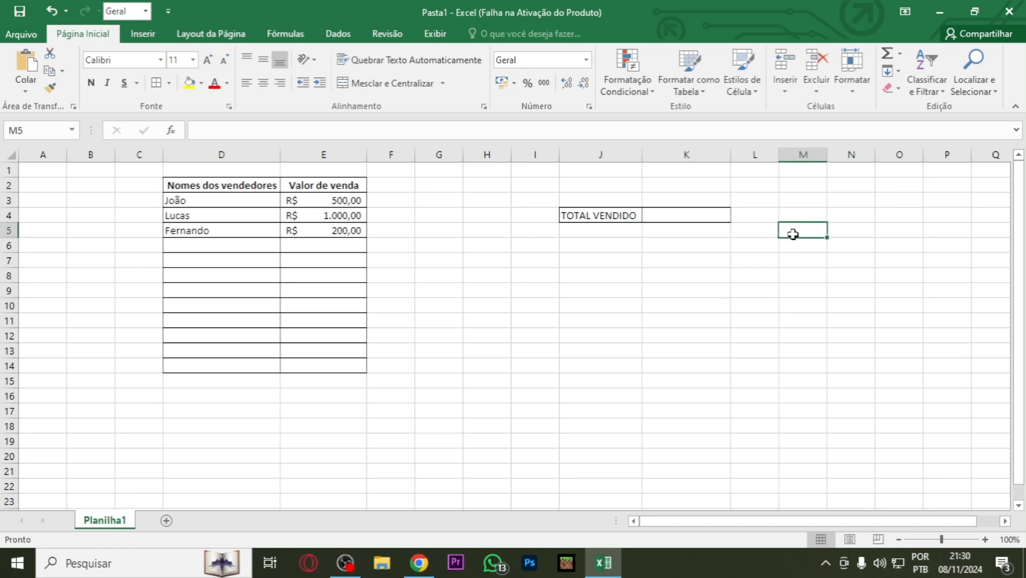
{"action": "type", "text": ":"}
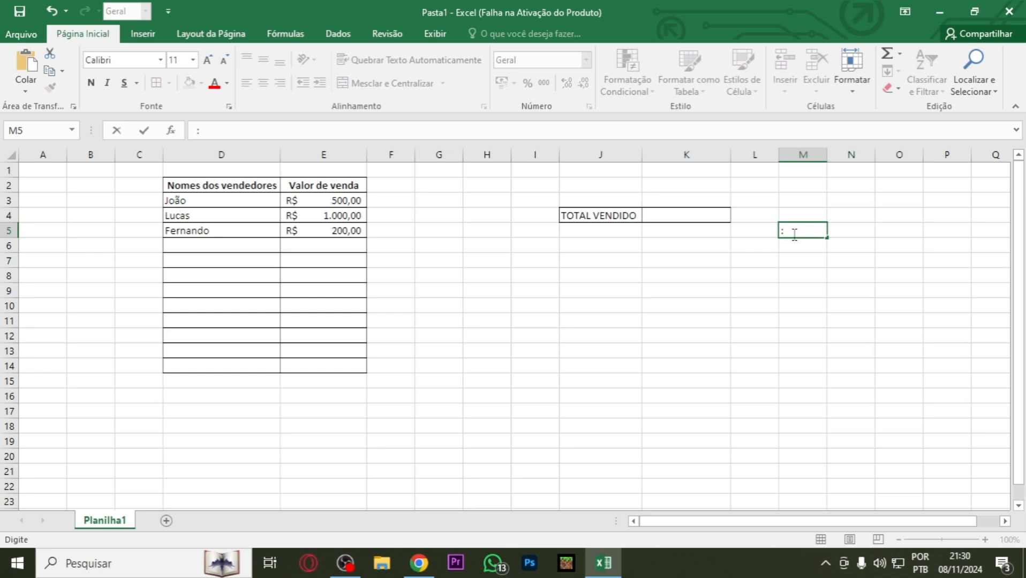
{"action": "key", "text": "Return"}
{"action": "key", "text": "Left"}
{"action": "key", "text": "Up"}
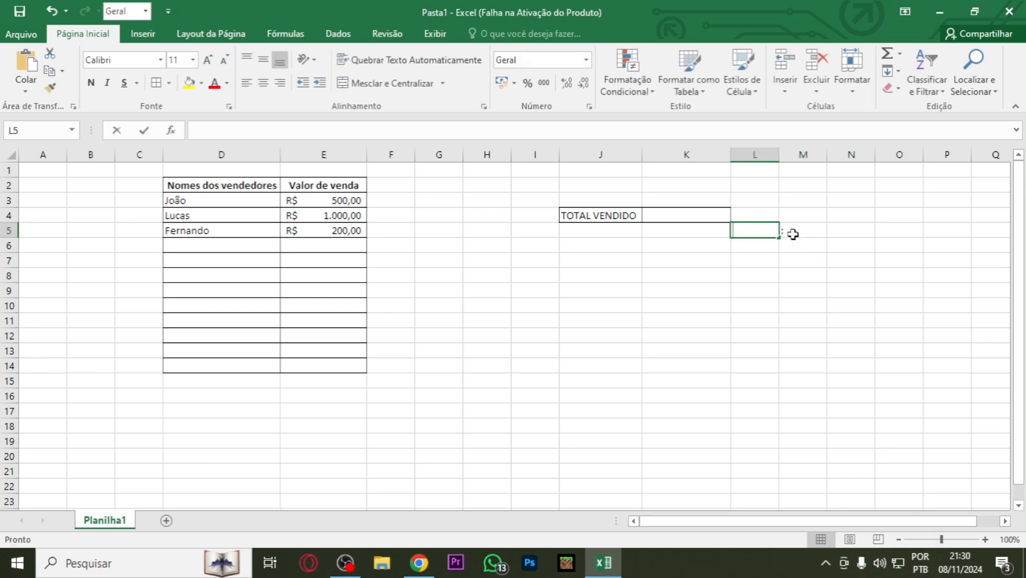
{"action": "type", "text": "preencher camp"}
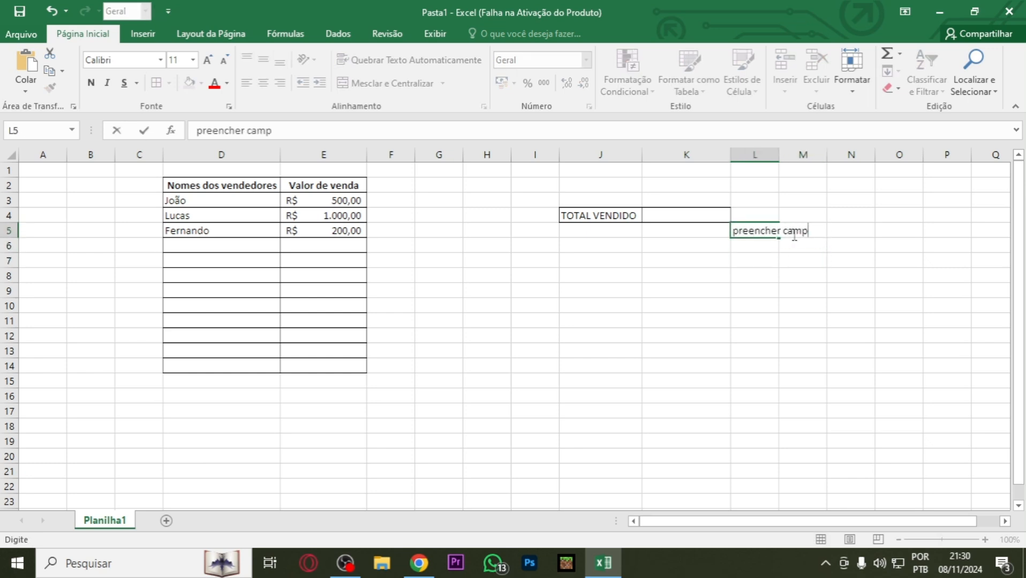
{"action": "type", "text": "o grande"}
{"action": "key", "text": "Return"}
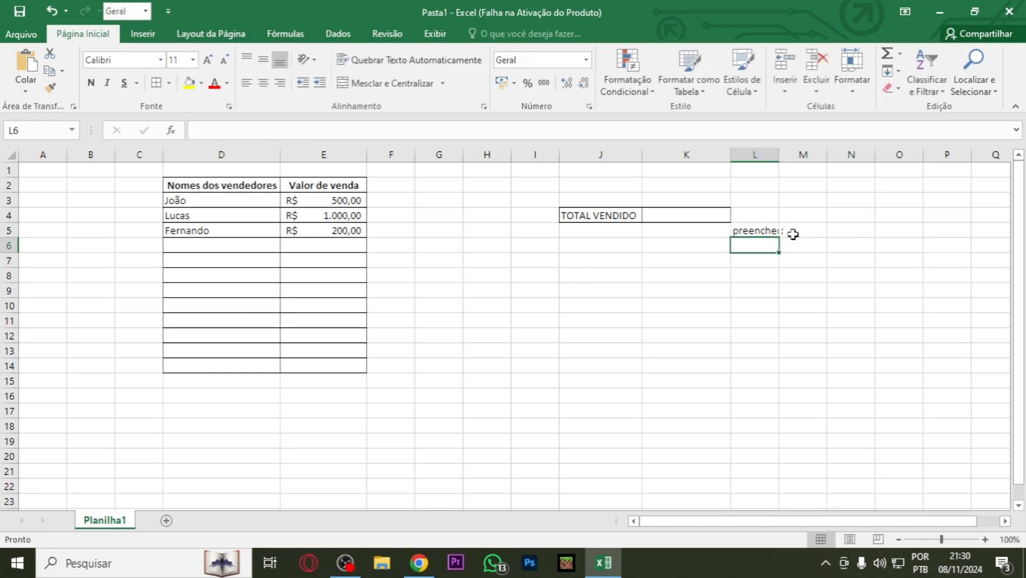
Widen column L to fit its text, and enter "preencher um por um" in L6 with ";" beside it in M6
{"action": "left_click_drag", "start_coordinate": [785, 161], "coordinate": [849, 220]}
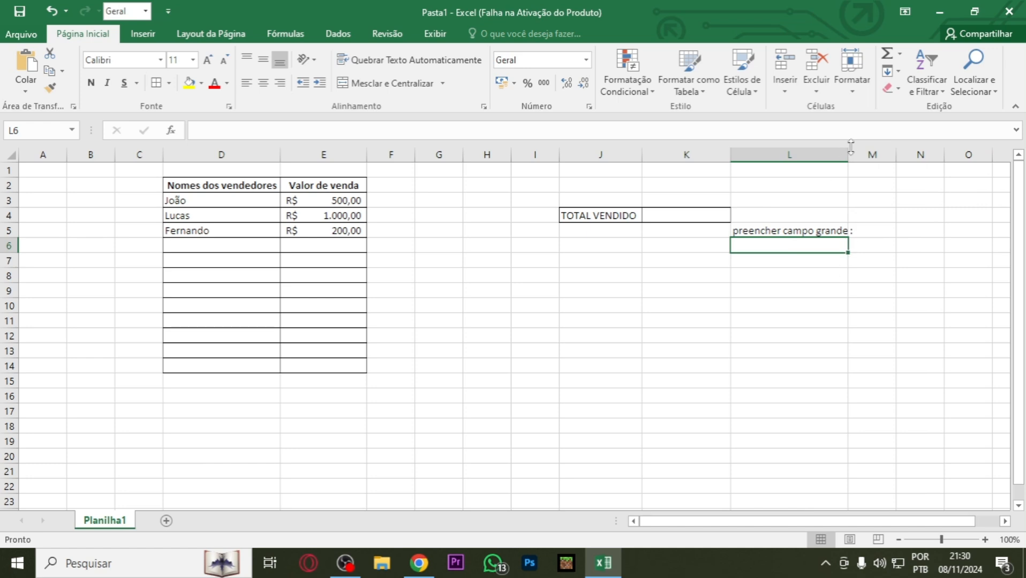
{"action": "left_click_drag", "start_coordinate": [851, 152], "coordinate": [857, 155]}
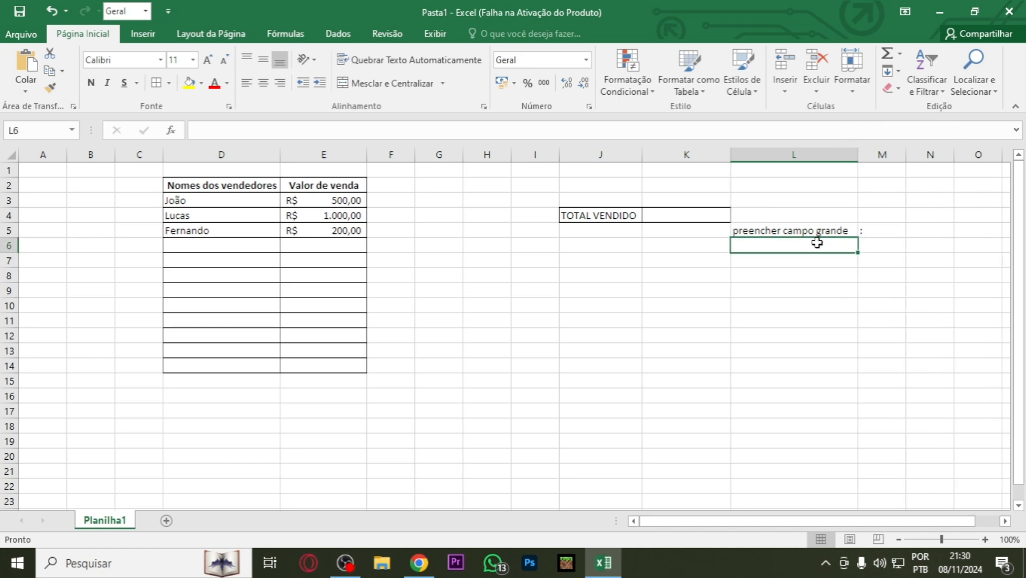
{"action": "type", "text": "preencher um"}
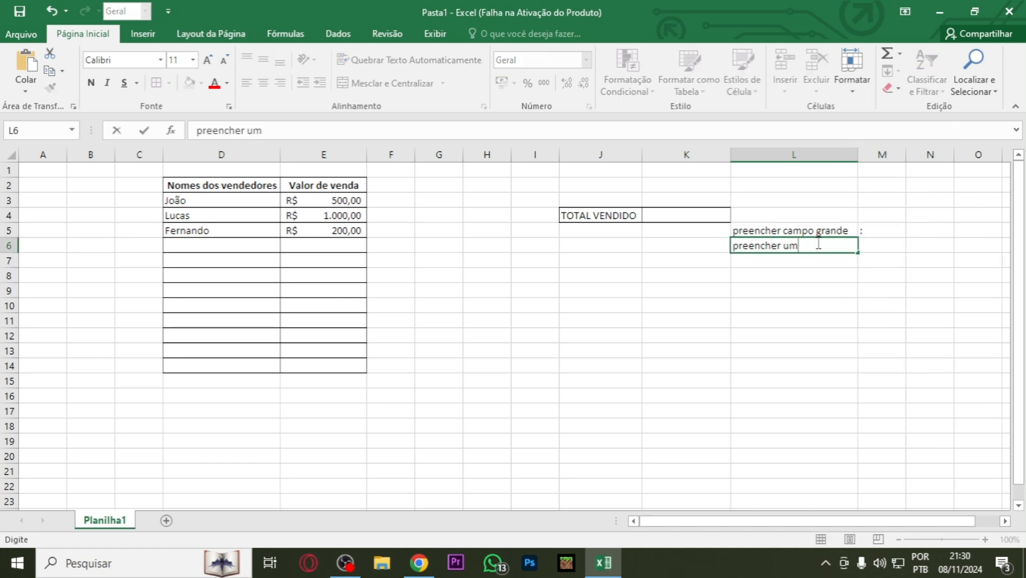
{"action": "type", "text": " por um,"}
{"action": "key", "text": "Tab"}
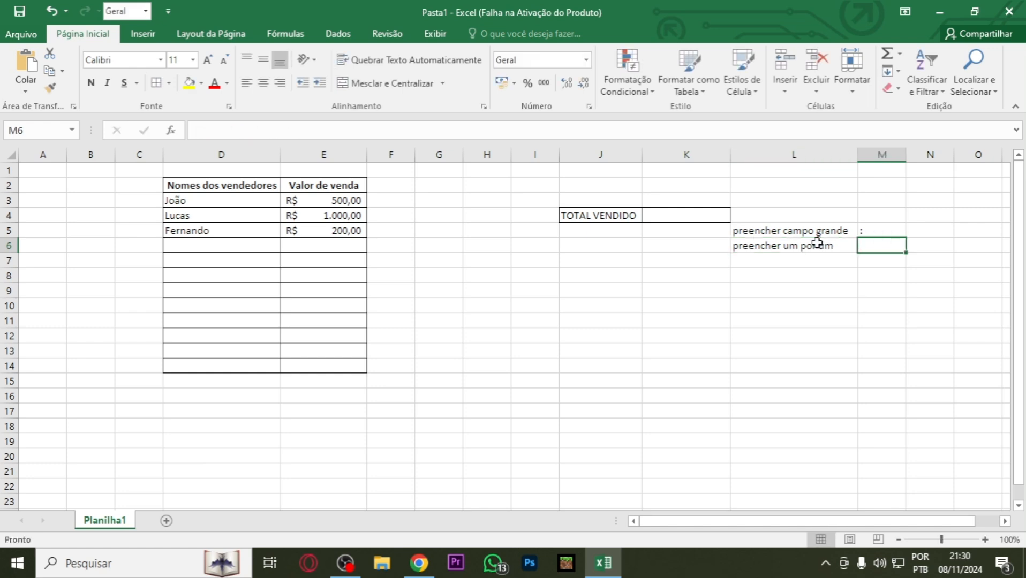
{"action": "type", "text": ";"}
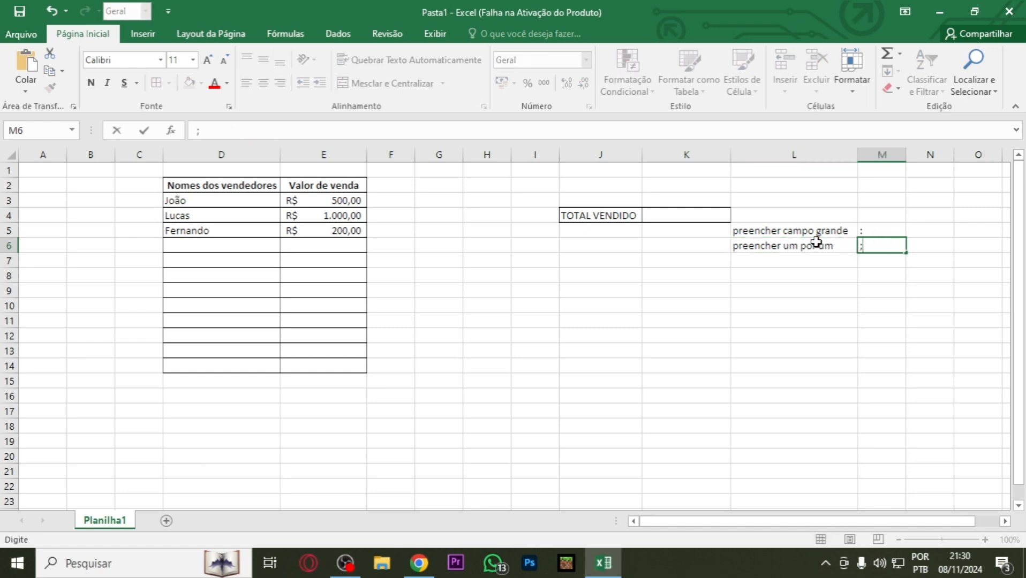
{"action": "key", "text": "Return"}
{"action": "key", "text": "Return"}
{"action": "key", "text": "Return"}
{"action": "key", "text": "Return"}
{"action": "left_click", "coordinate": [686, 217]}
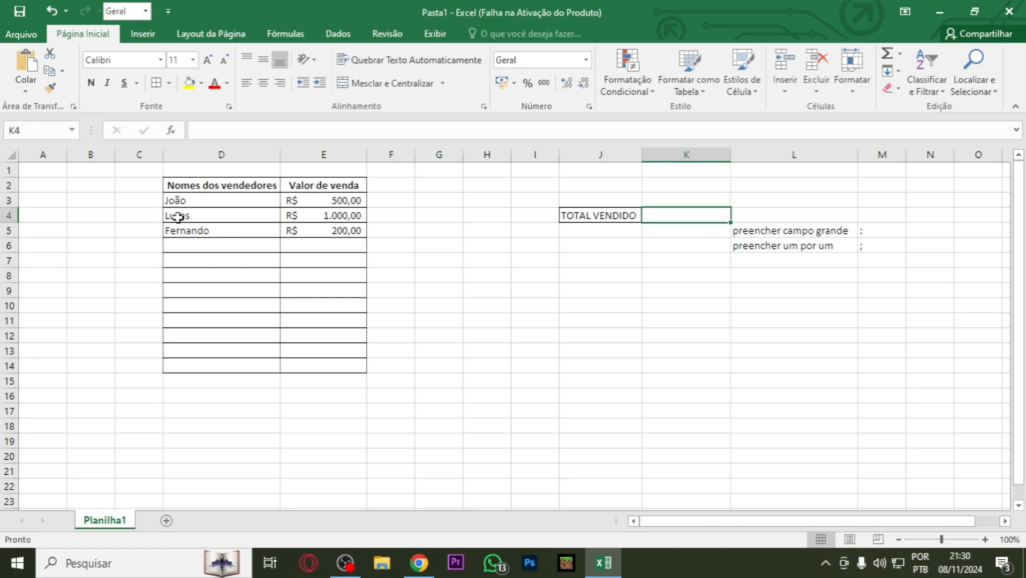
{"action": "left_click", "coordinate": [311, 154]}
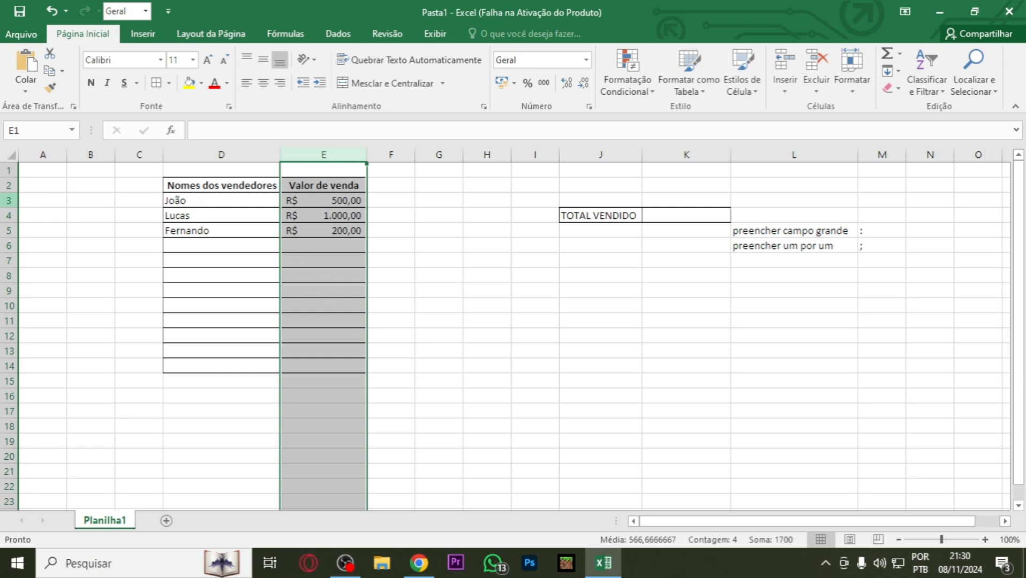
{"action": "left_click", "coordinate": [9, 201]}
{"action": "left_click", "coordinate": [320, 202]}
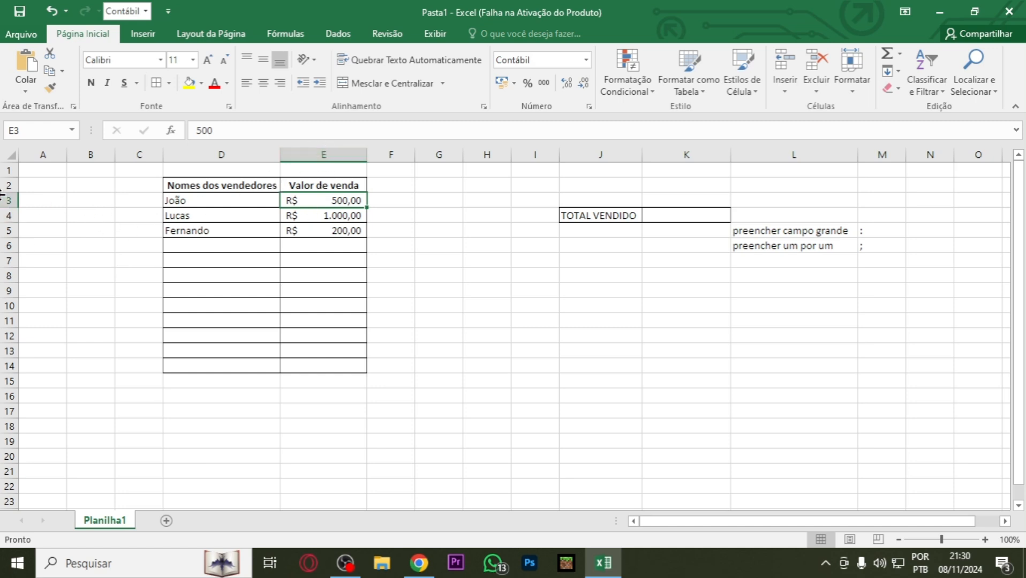
{"action": "left_click", "coordinate": [896, 229]}
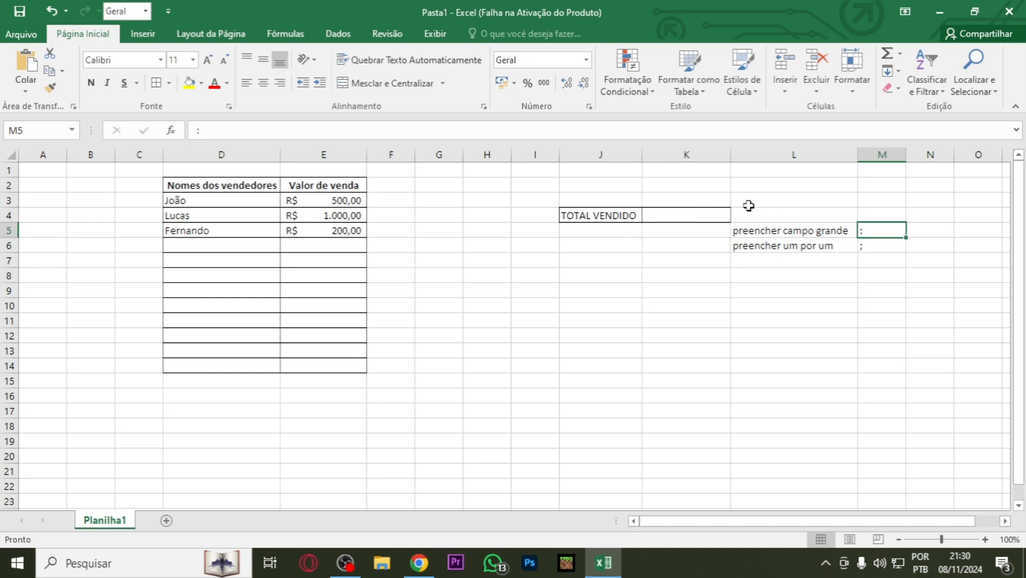
Enter the formula =E3 in K4 to bring in the first seller's sale value
{"action": "left_click", "coordinate": [683, 218]}
{"action": "type", "text": "="}
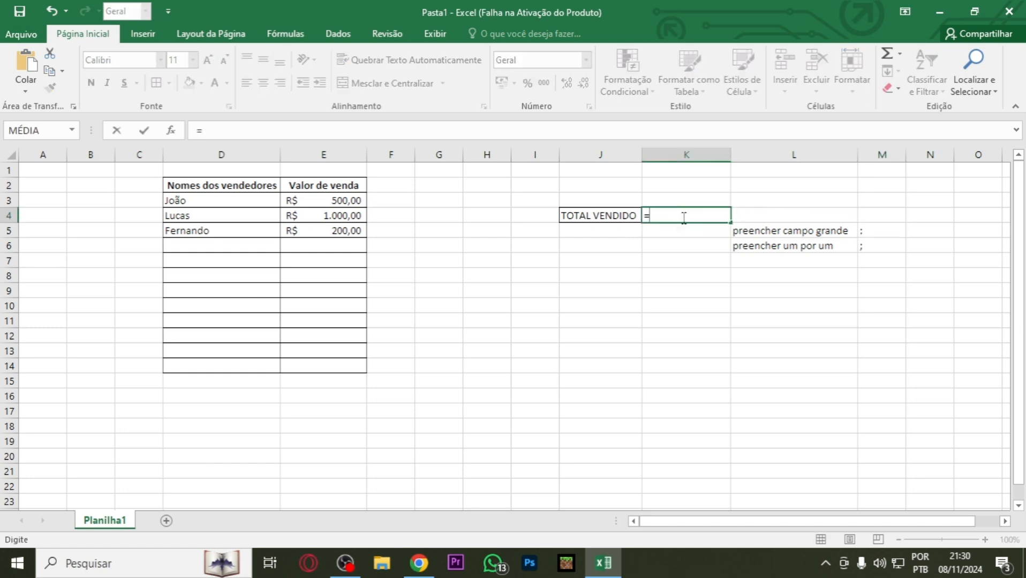
{"action": "type", "text": "E3"}
{"action": "key", "text": "BackSpace"}
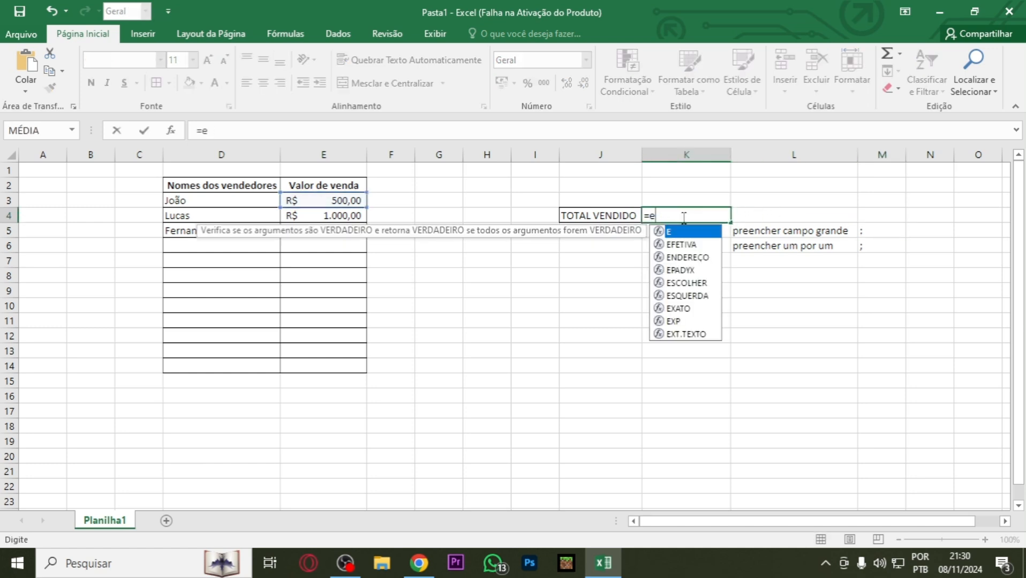
{"action": "type", "text": "3"}
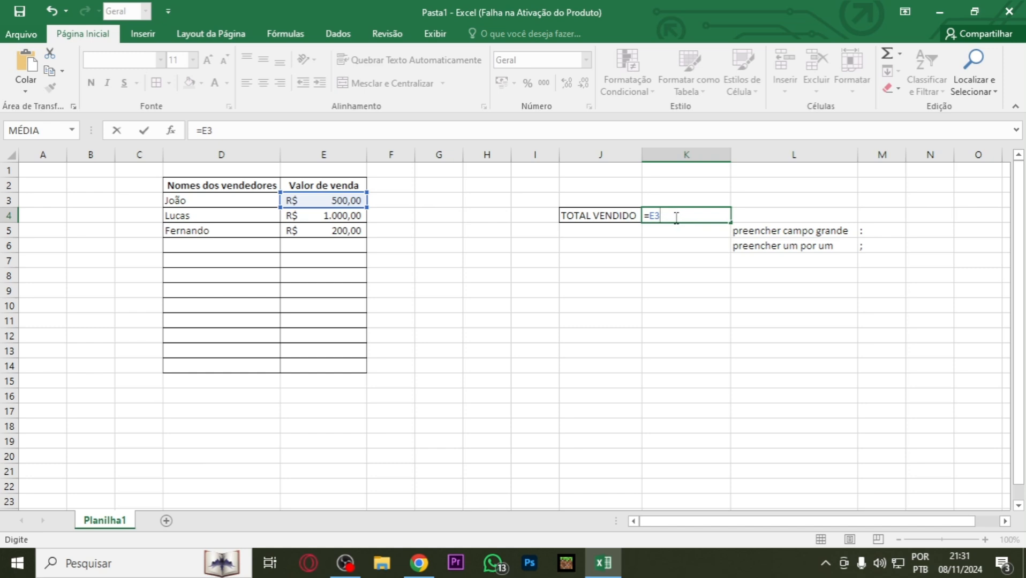
{"action": "double_click", "coordinate": [656, 214]}
{"action": "key", "text": "Return"}
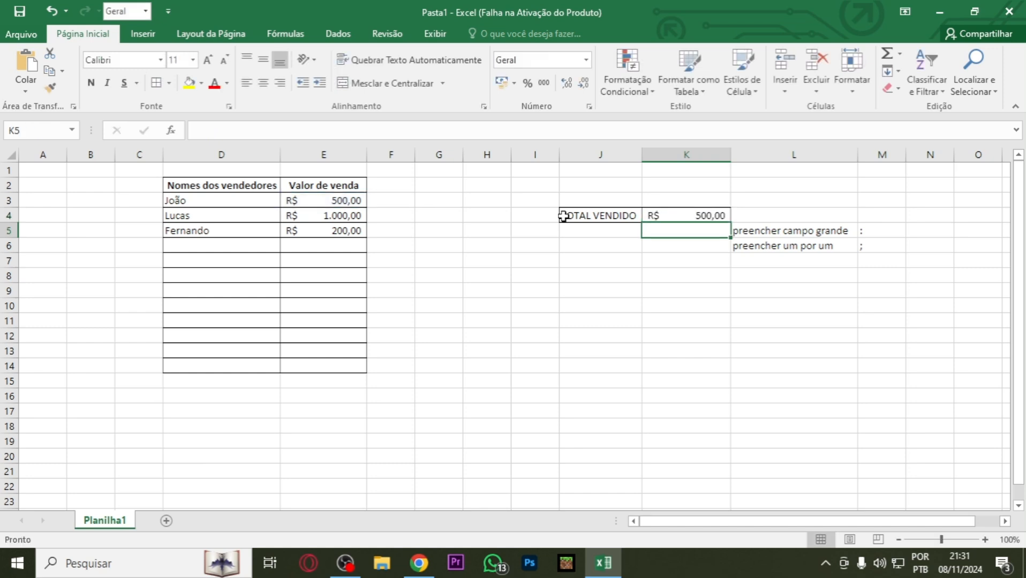
Change the formula in K4 to =E4 so it references the second seller's sale value
{"action": "left_click", "coordinate": [347, 201]}
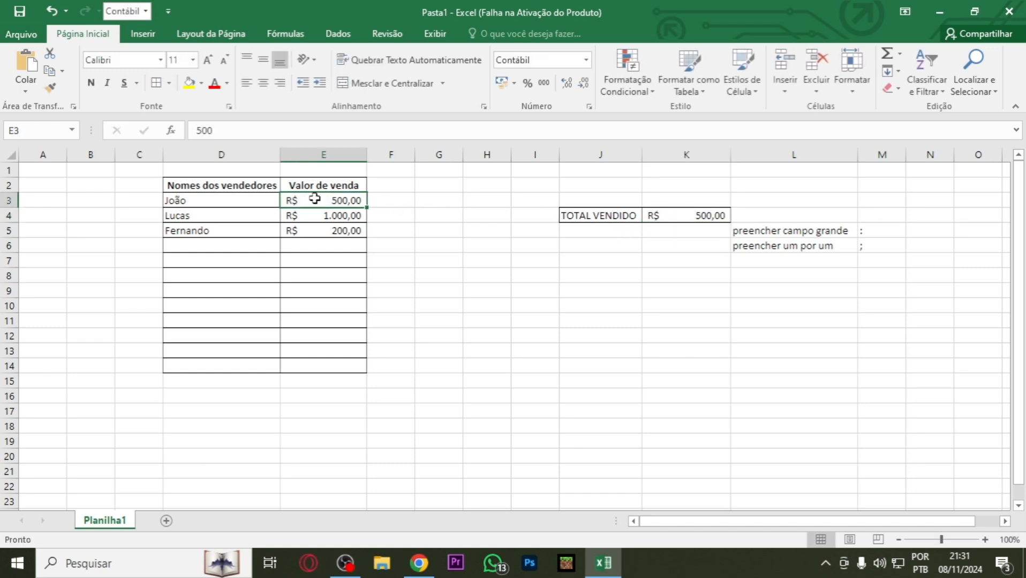
{"action": "left_click", "coordinate": [697, 214]}
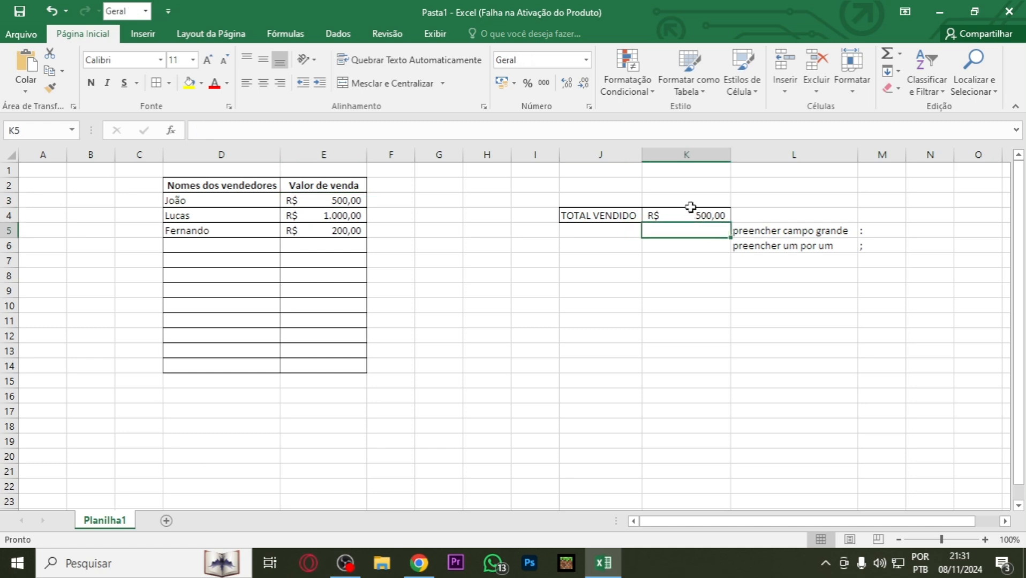
{"action": "left_click", "coordinate": [225, 129]}
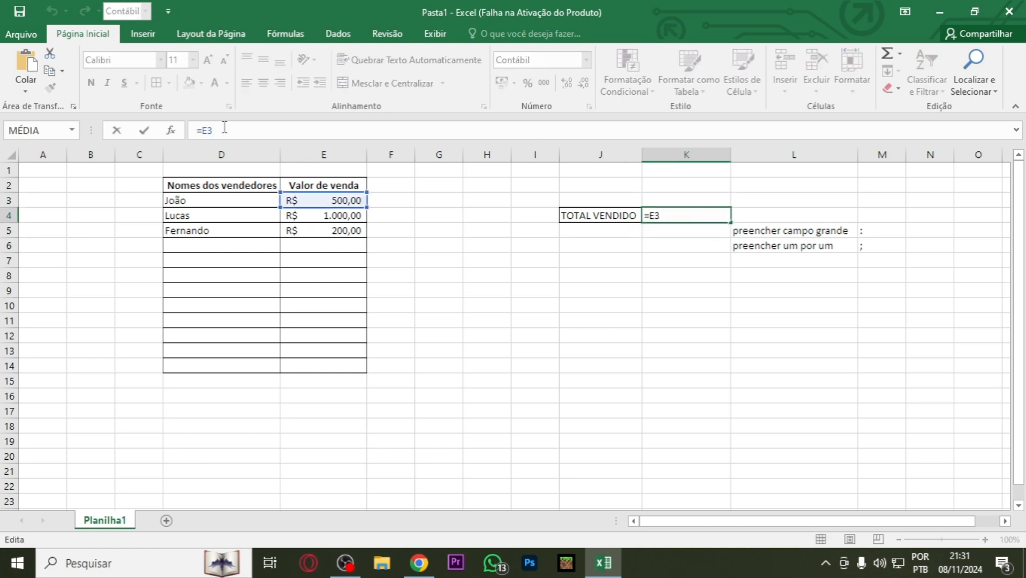
{"action": "key", "text": "BackSpace"}
{"action": "type", "text": "4"}
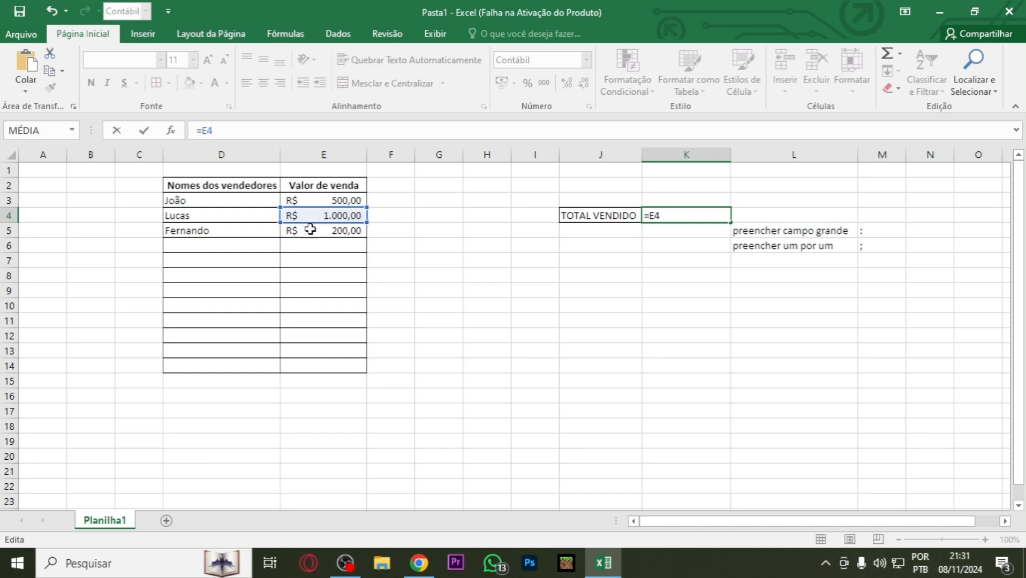
{"action": "key", "text": "Return"}
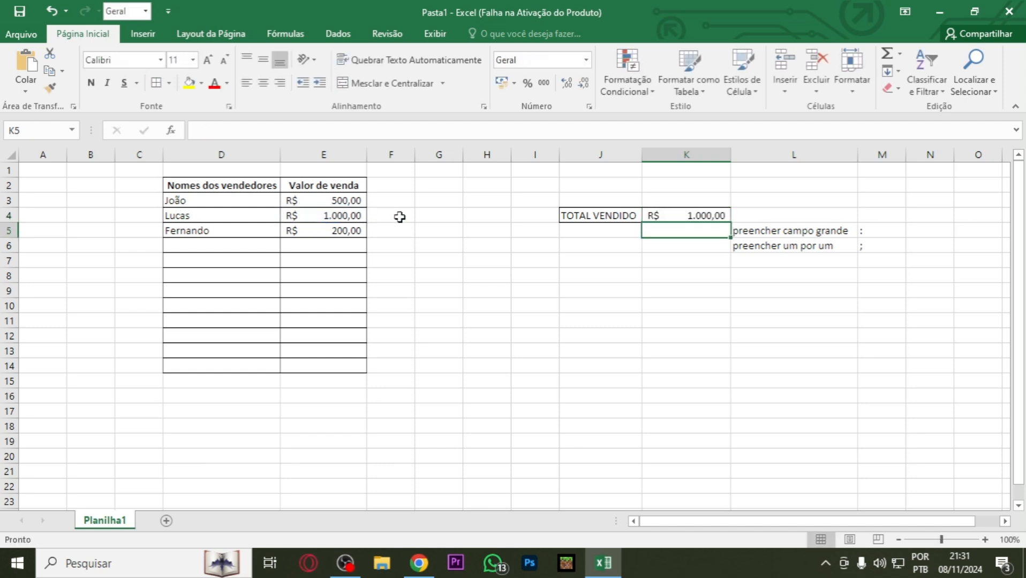
Replace the formula in K4 with =E3*2 to double the first seller's sale value
{"action": "left_click", "coordinate": [669, 215]}
{"action": "left_click", "coordinate": [203, 130]}
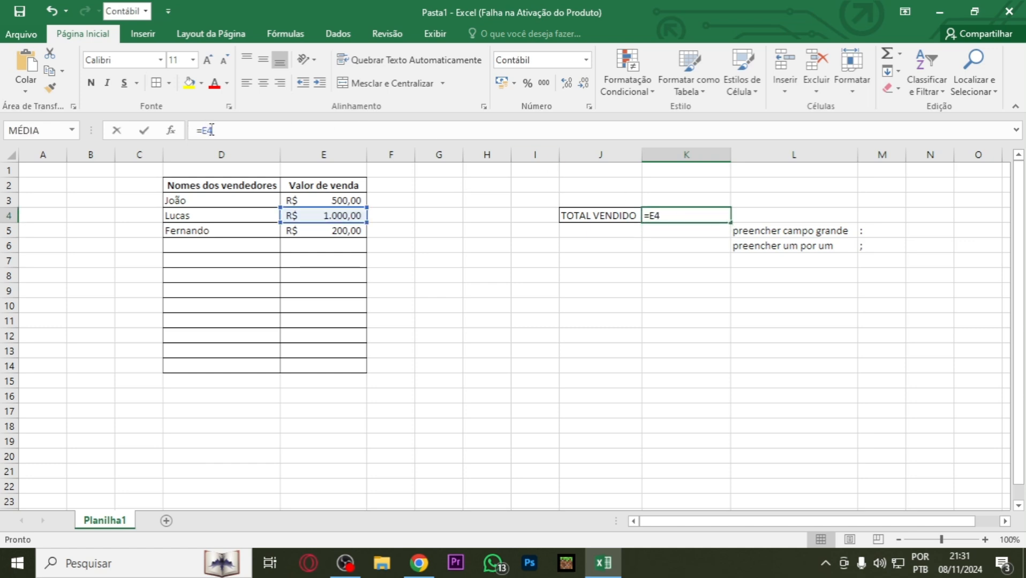
{"action": "double_click", "coordinate": [212, 130]}
{"action": "type", "text": "E3*2"}
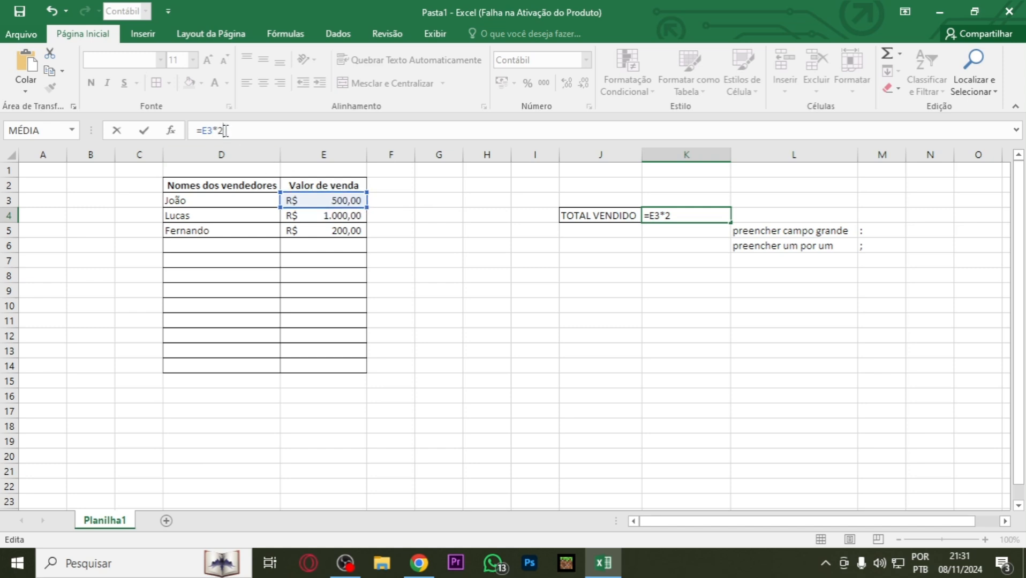
{"action": "key", "text": "Return"}
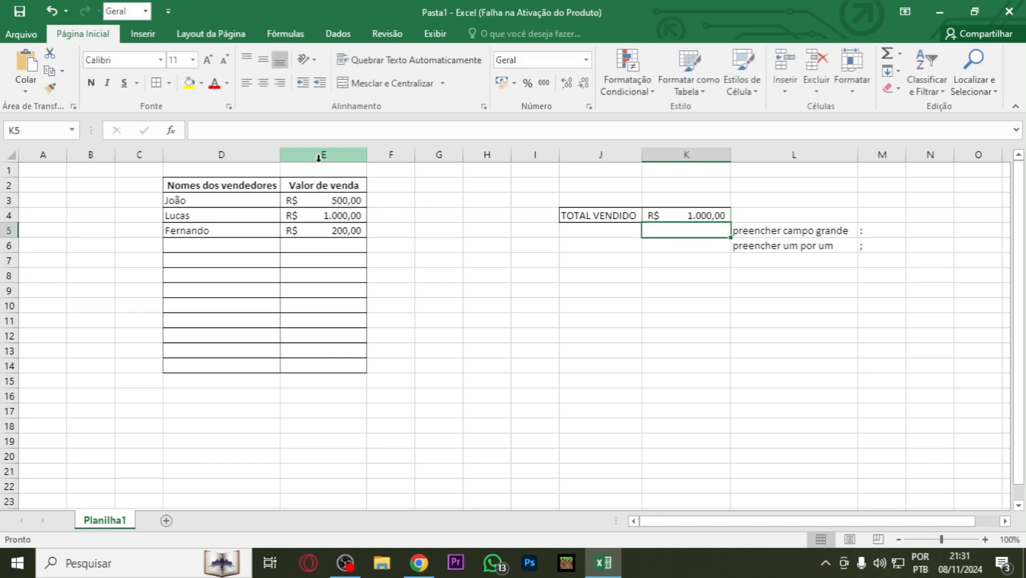
Replace the formula in K4 with =SOMA(E3;E4) to add the first two sales individually
{"action": "left_click", "coordinate": [707, 215]}
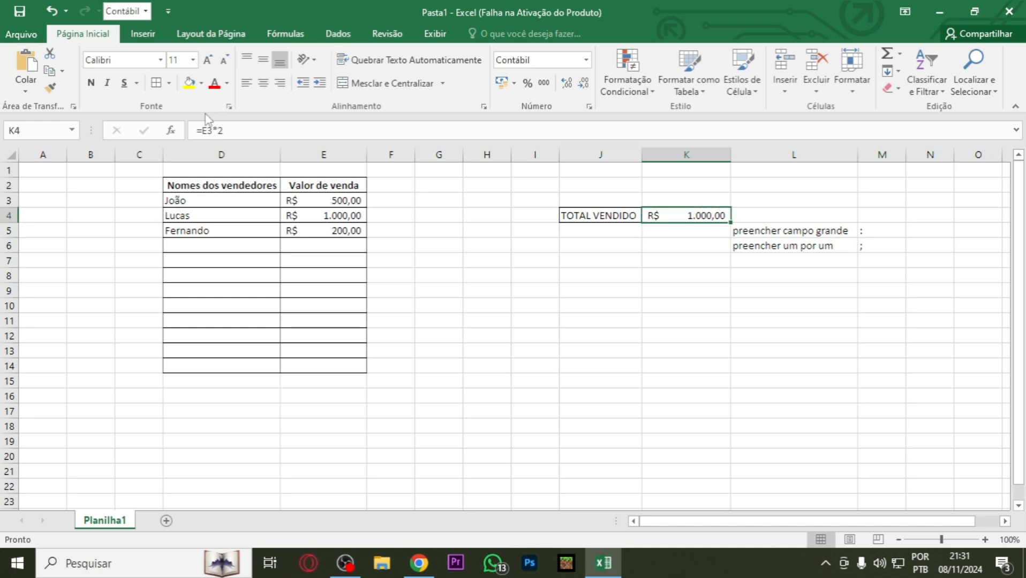
{"action": "left_click", "coordinate": [205, 130]}
{"action": "double_click", "coordinate": [205, 130]}
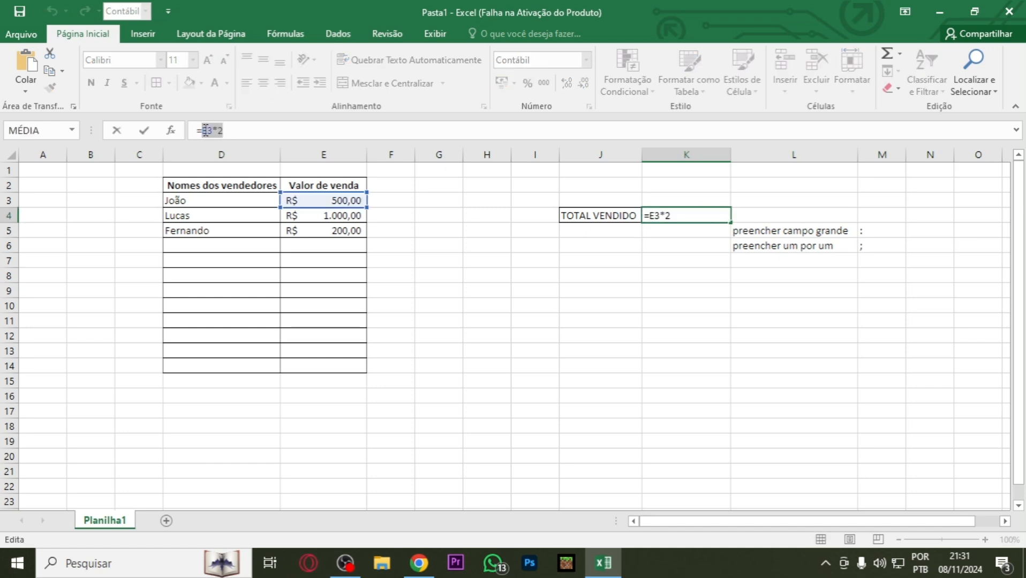
{"action": "type", "text": "SOMA("}
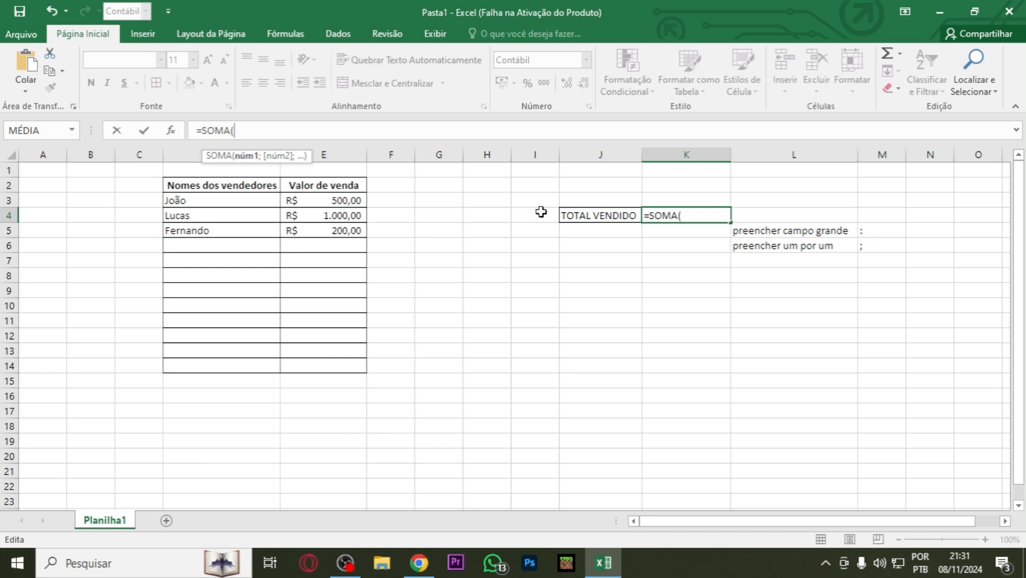
{"action": "left_click", "coordinate": [351, 200]}
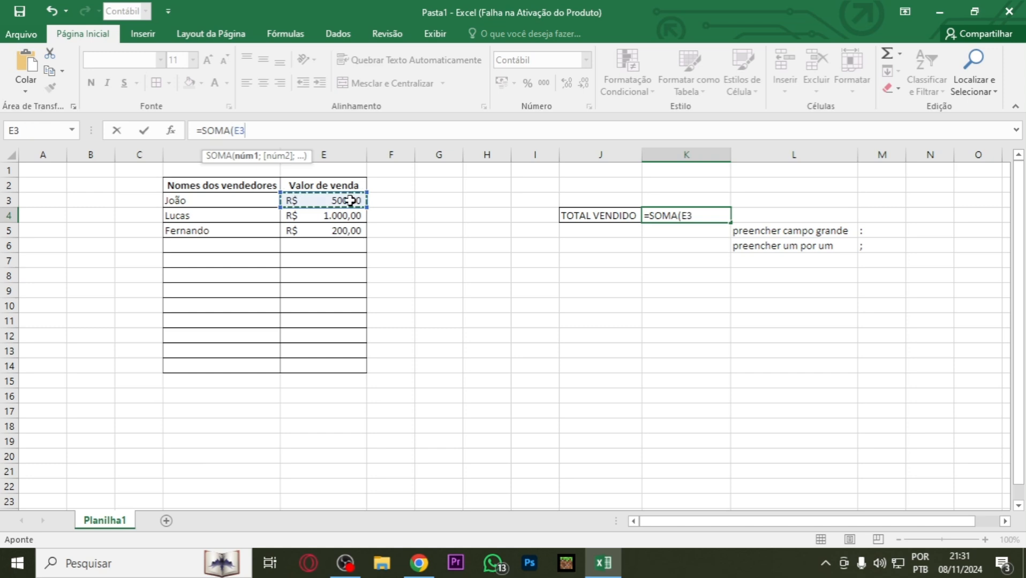
{"action": "type", "text": ";"}
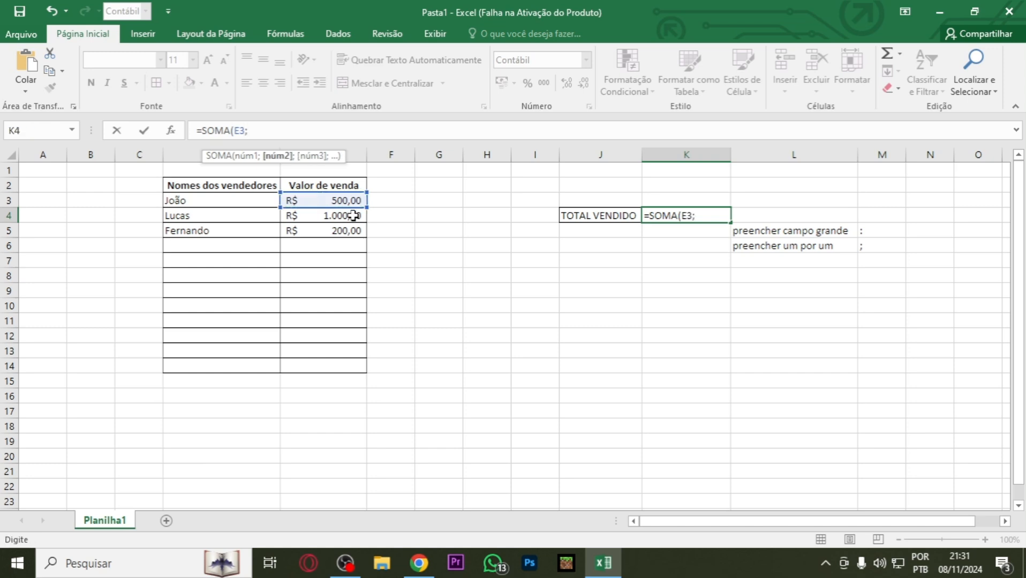
{"action": "left_click", "coordinate": [353, 215]}
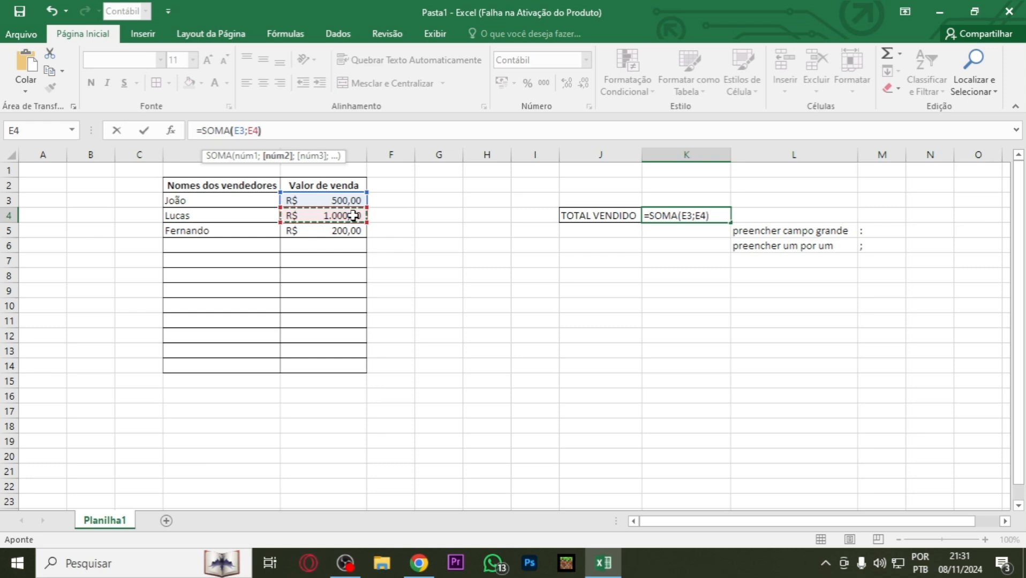
{"action": "type", "text": ")"}
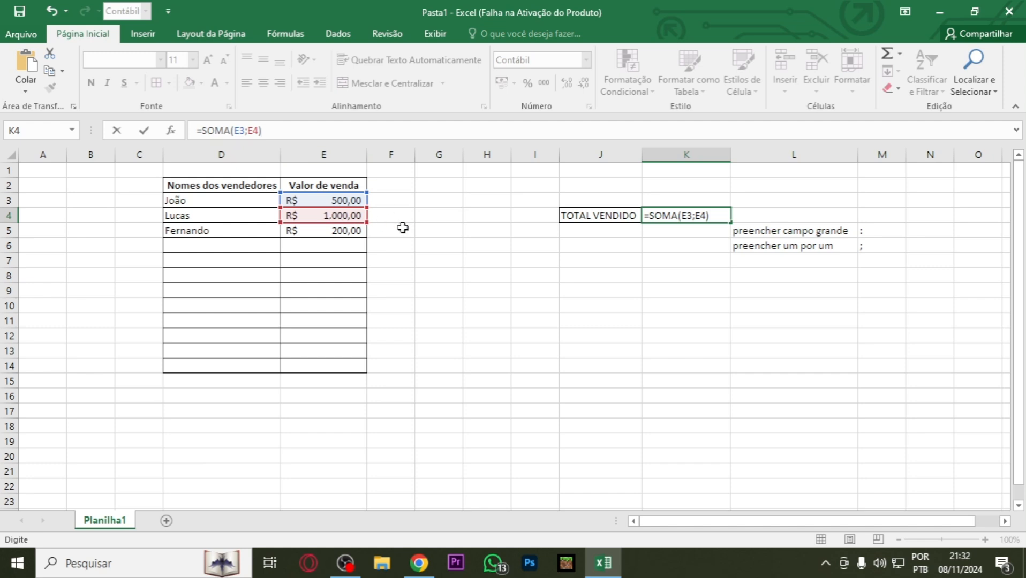
{"action": "key", "text": "Return"}
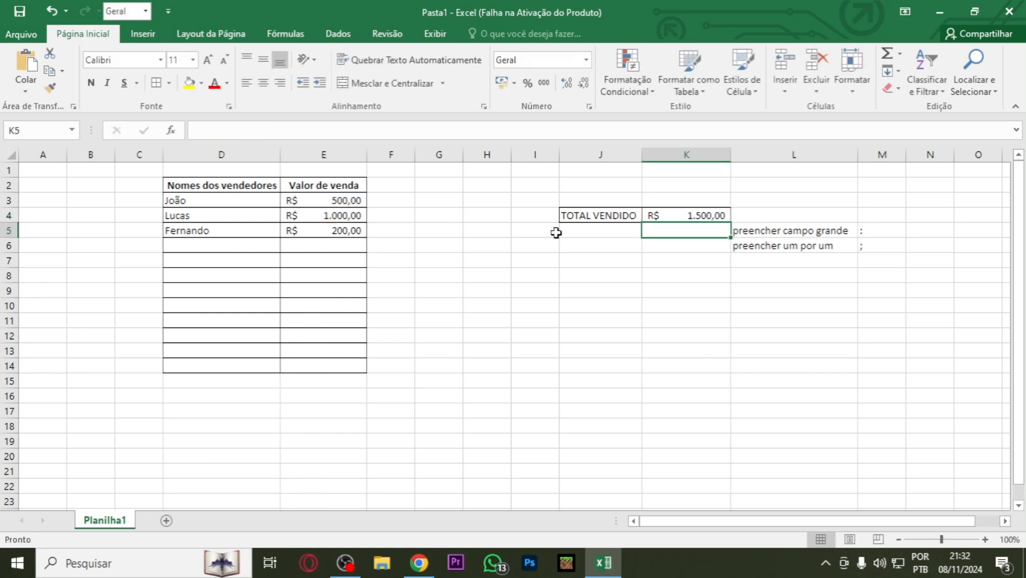
Extend the SOMA formula in K4 to =SOMA(E3;E4;E5) so the third seller's sale is added individually
{"action": "left_click", "coordinate": [661, 217]}
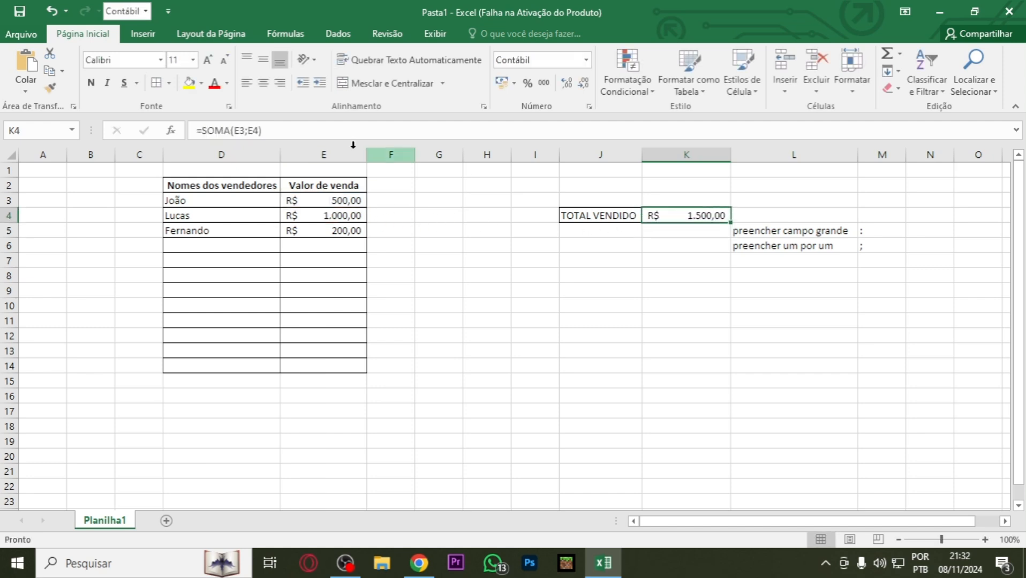
{"action": "left_click", "coordinate": [260, 131]}
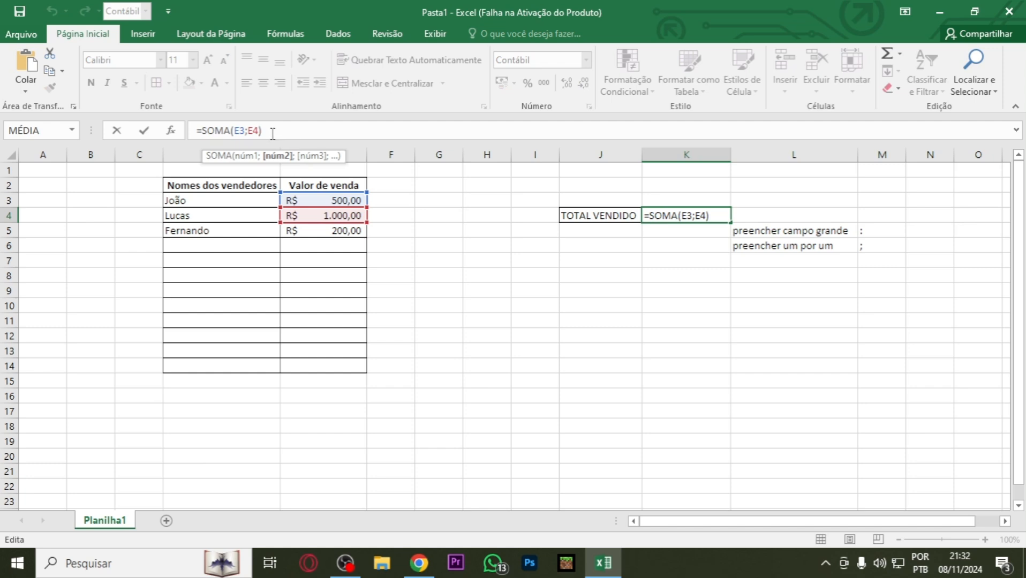
{"action": "key", "text": "Tab"}
{"action": "left_click", "coordinate": [717, 214]}
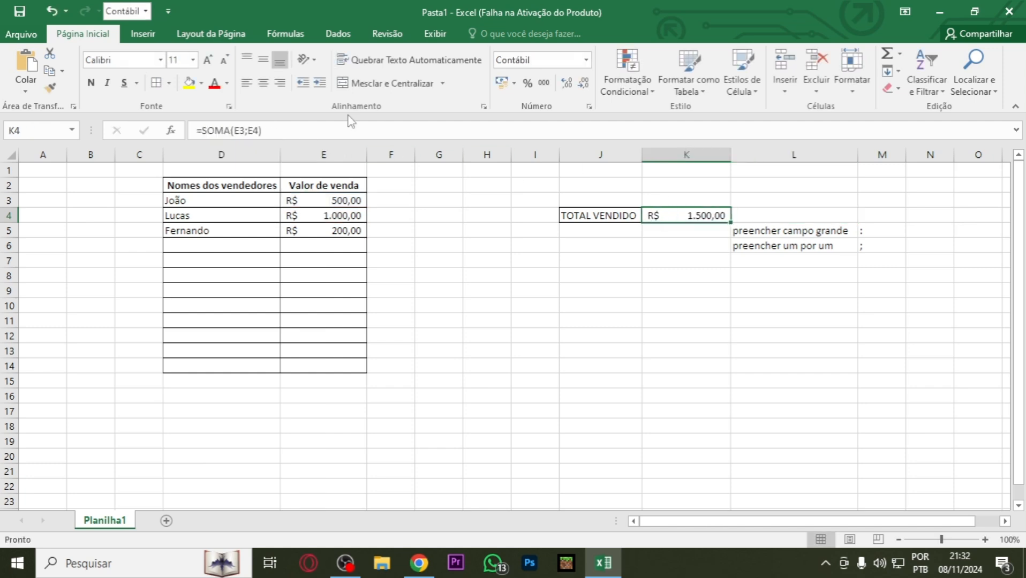
{"action": "left_click", "coordinate": [304, 129]}
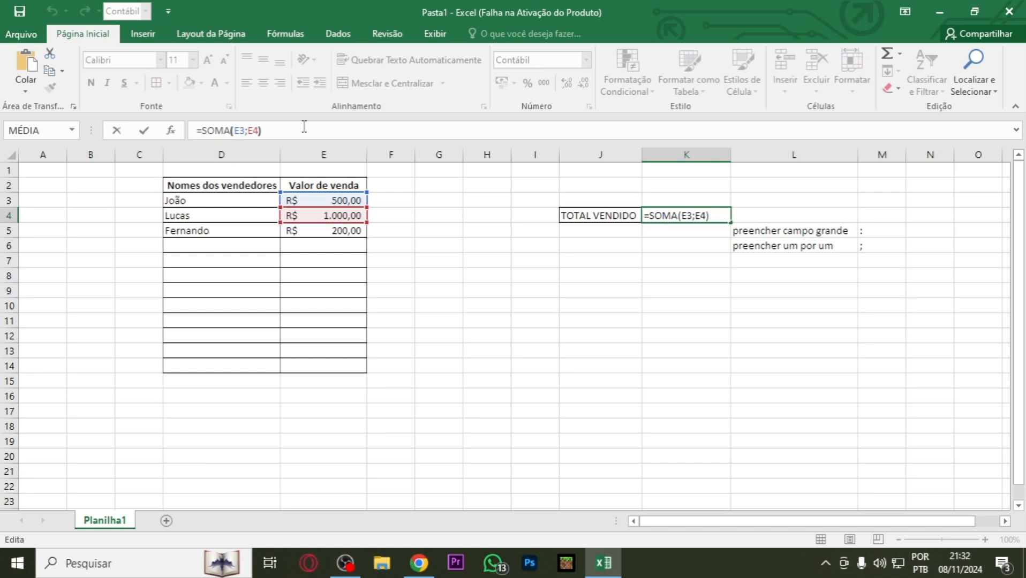
{"action": "key", "text": "Left"}
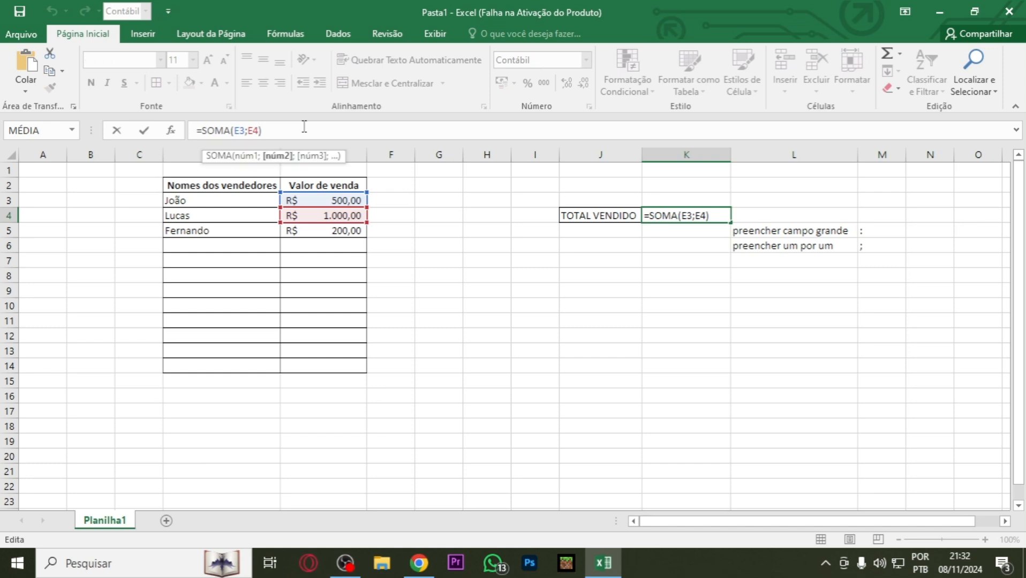
{"action": "type", "text": ";"}
{"action": "left_click", "coordinate": [321, 235]}
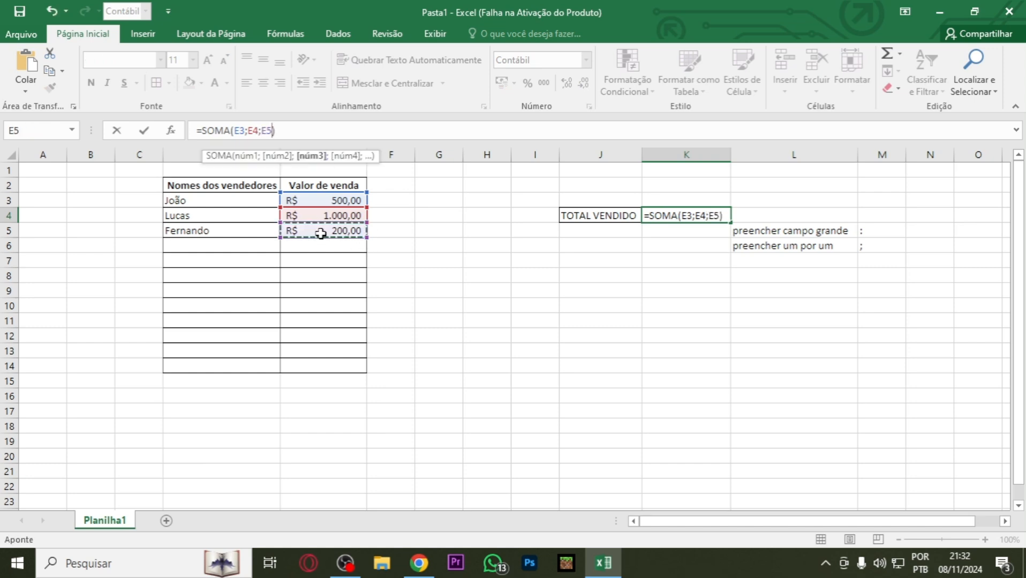
{"action": "key", "text": "Return"}
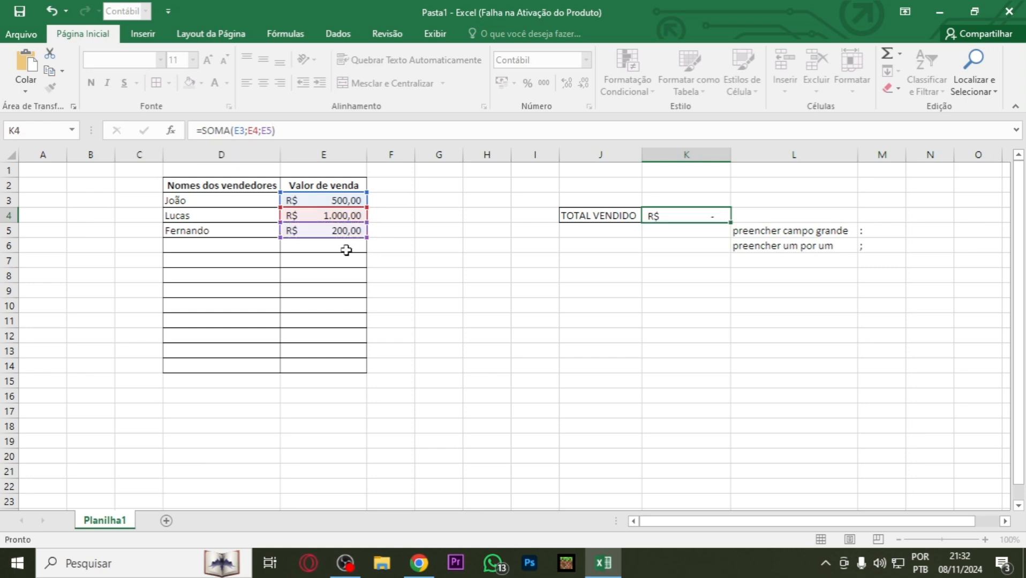
{"action": "left_click", "coordinate": [344, 199]}
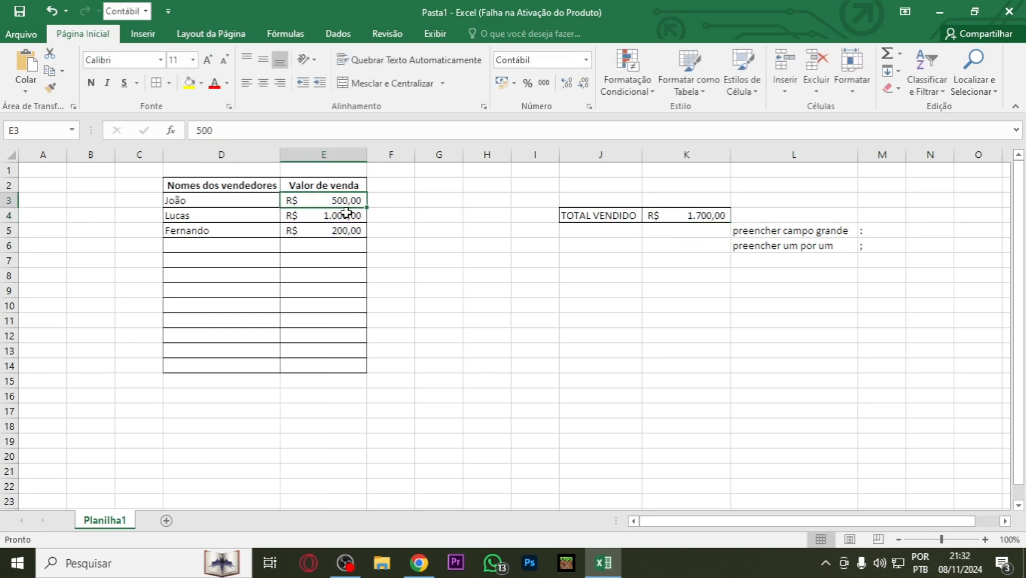
{"action": "left_click", "coordinate": [342, 214]}
{"action": "left_click", "coordinate": [343, 231]}
{"action": "left_click", "coordinate": [677, 286]}
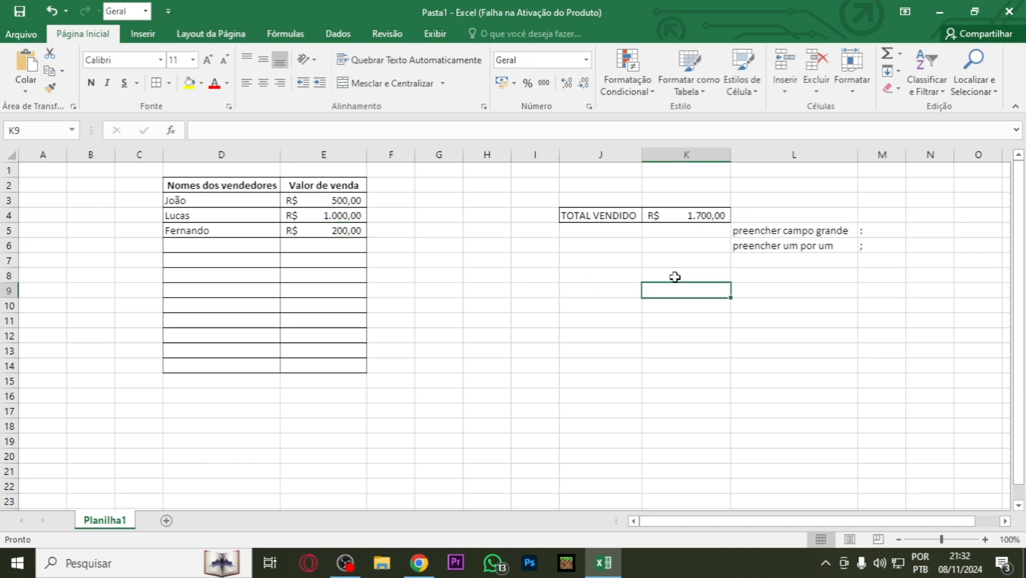
Replace the individual references in K4's formula with the range E3:E5, giving =SOMA(E3:E5)
{"action": "left_click", "coordinate": [694, 218]}
{"action": "left_click_drag", "start_coordinate": [315, 133], "coordinate": [234, 132]}
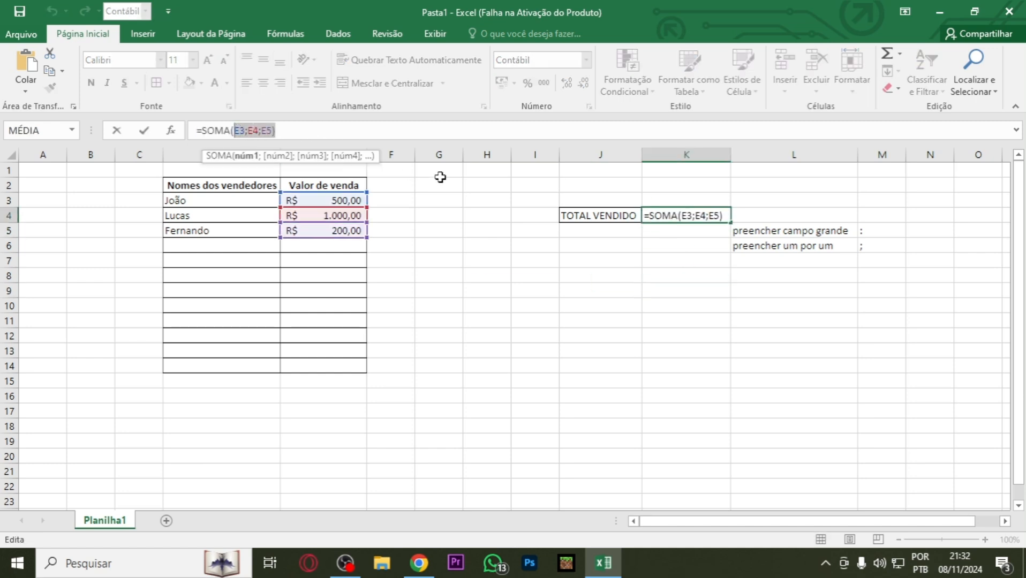
{"action": "key", "text": "BackSpace"}
{"action": "left_click_drag", "start_coordinate": [351, 198], "coordinate": [349, 229]}
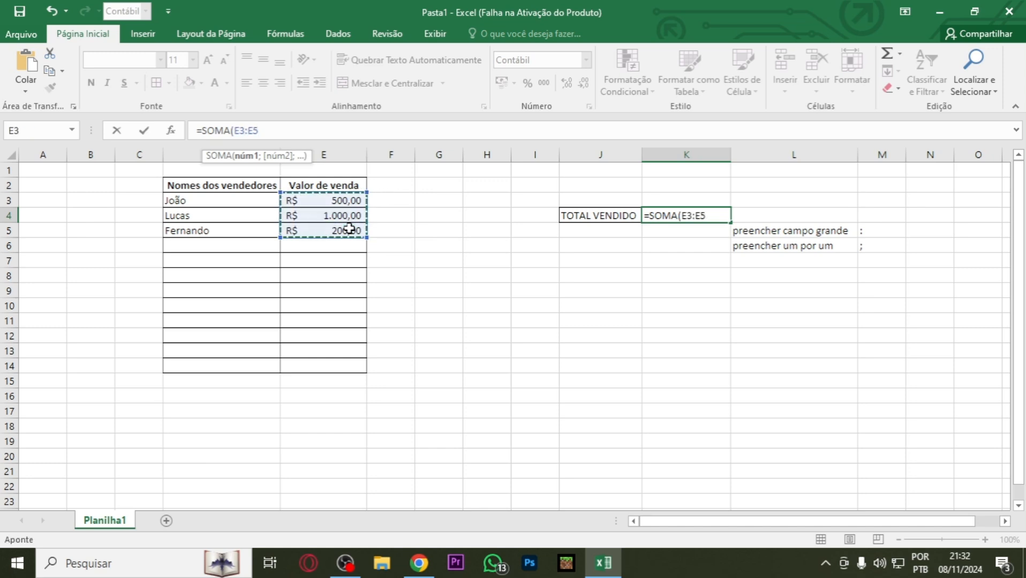
{"action": "key", "text": "Return"}
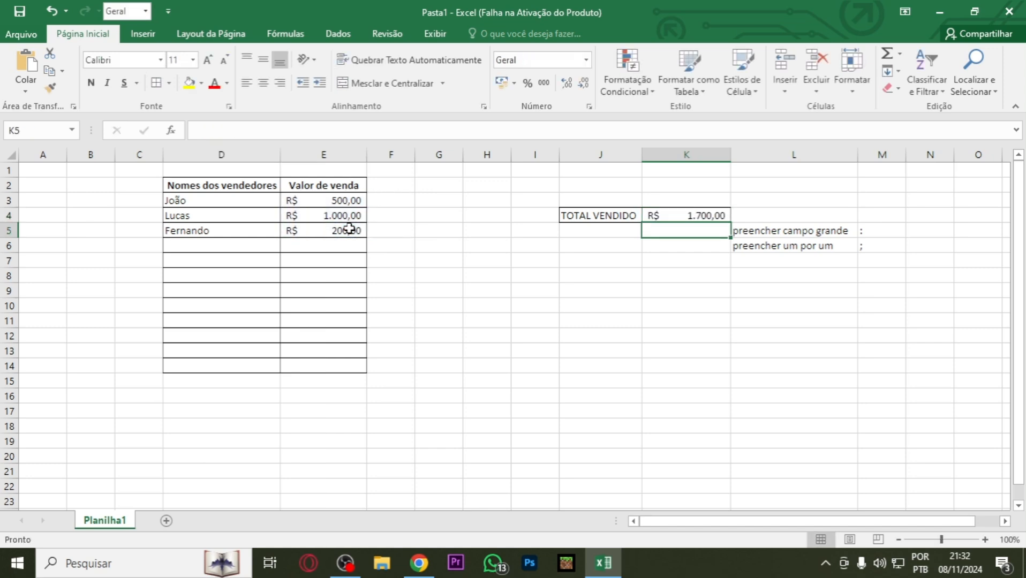
Re-enter the range argument in K4's SOMA formula by hand as E3:E5, using the colon separator
{"action": "left_click", "coordinate": [689, 217]}
{"action": "left_click_drag", "start_coordinate": [292, 132], "coordinate": [242, 131]}
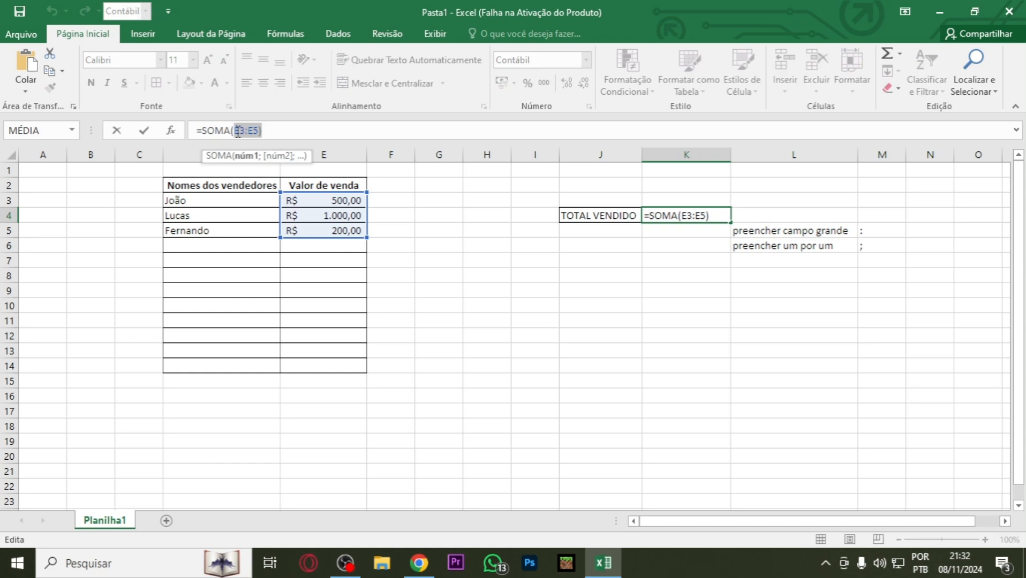
{"action": "type", "text": "E"}
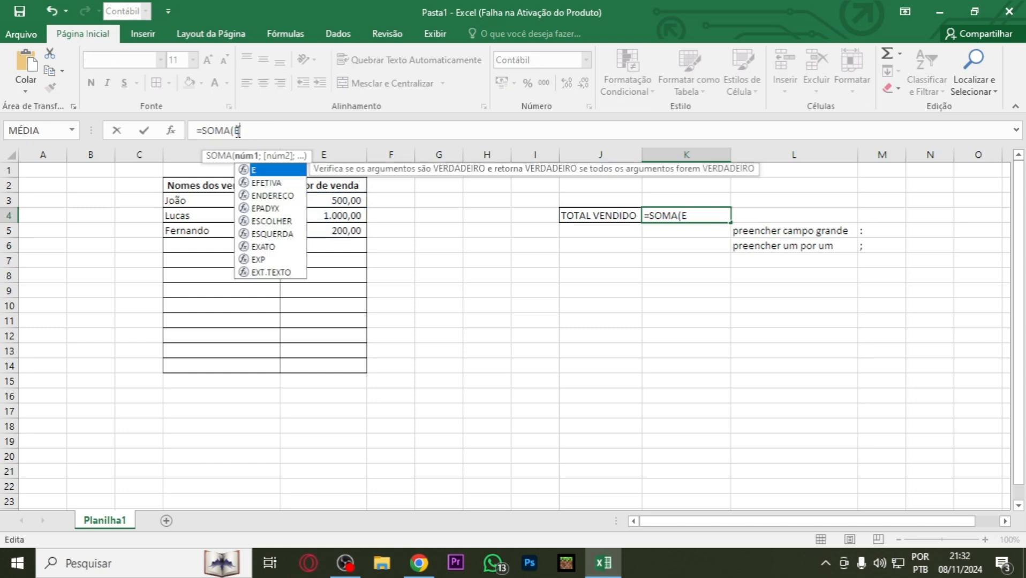
{"action": "type", "text": "3:"}
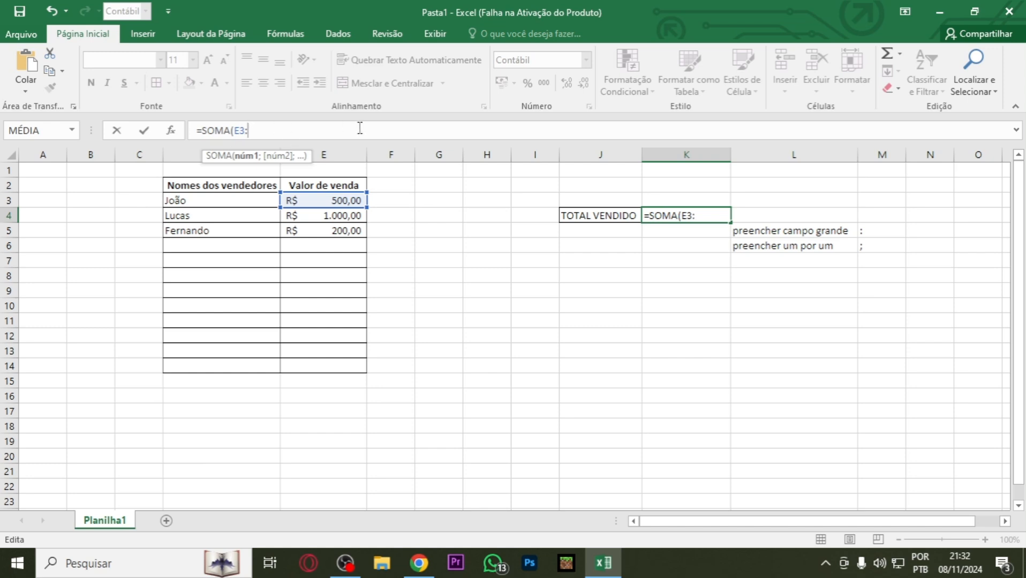
{"action": "type", "text": "E5"}
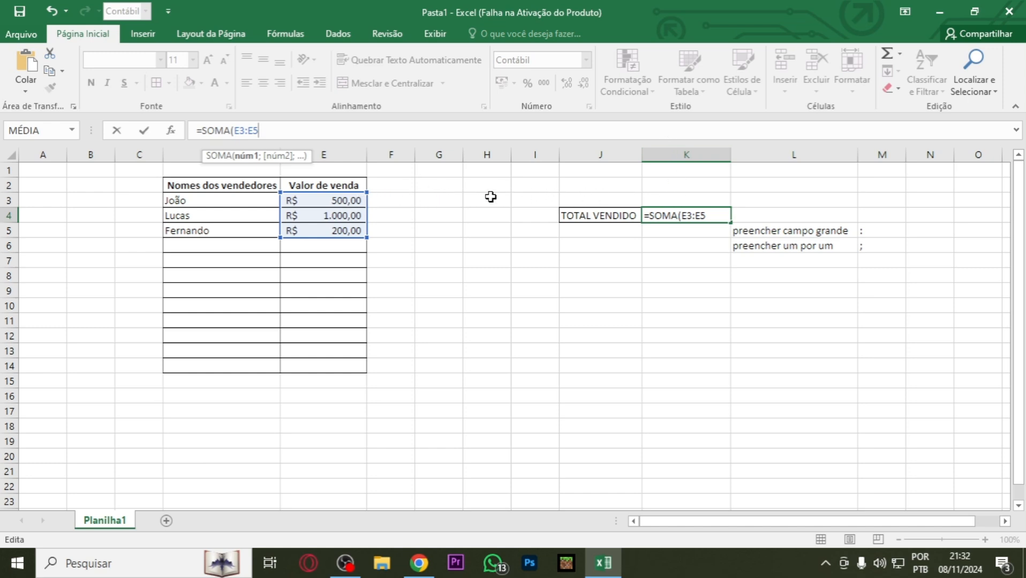
Try K3, J3, I3, H3 and E3 as the range's end cell in K4's SOMA formula, keeping E3 as the start
{"action": "left_click_drag", "start_coordinate": [258, 131], "coordinate": [249, 134]}
{"action": "type", "text": "K3"}
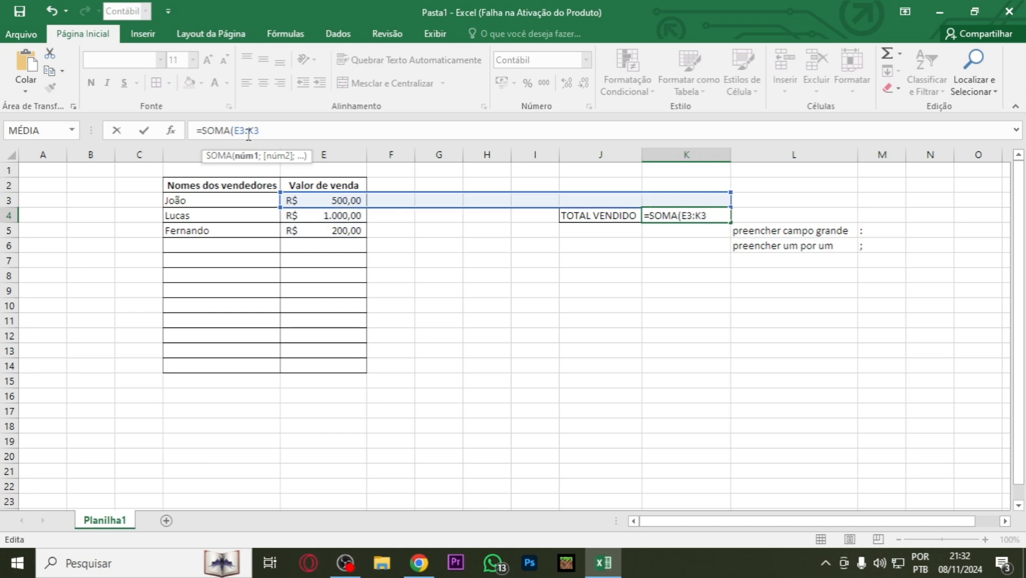
{"action": "key", "text": "BackSpace"}
{"action": "key", "text": "BackSpace"}
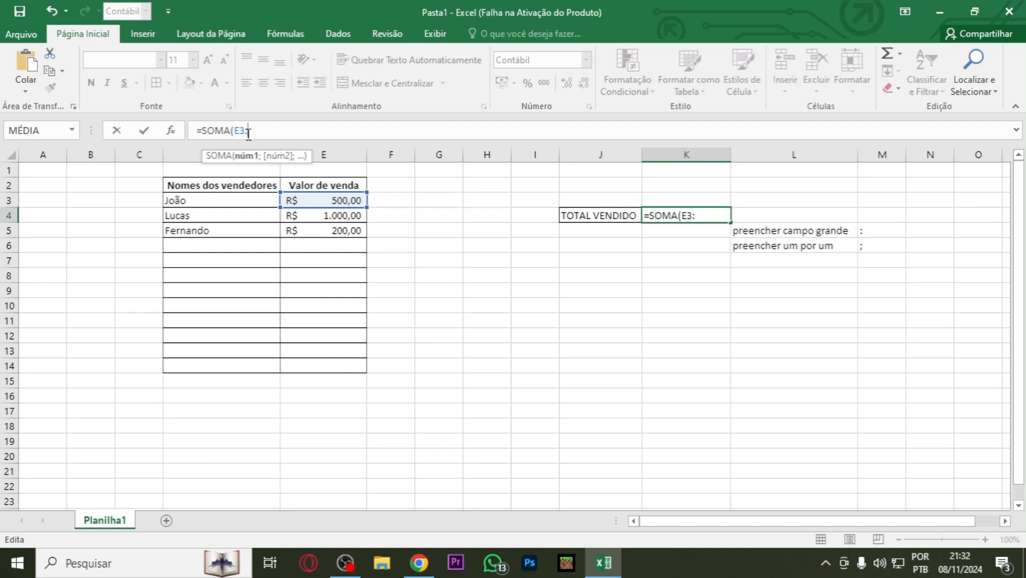
{"action": "type", "text": "J3"}
{"action": "key", "text": "BackSpace"}
{"action": "key", "text": "BackSpace"}
{"action": "type", "text": "I3"}
{"action": "key", "text": "BackSpace"}
{"action": "key", "text": "BackSpace"}
{"action": "type", "text": "H3"}
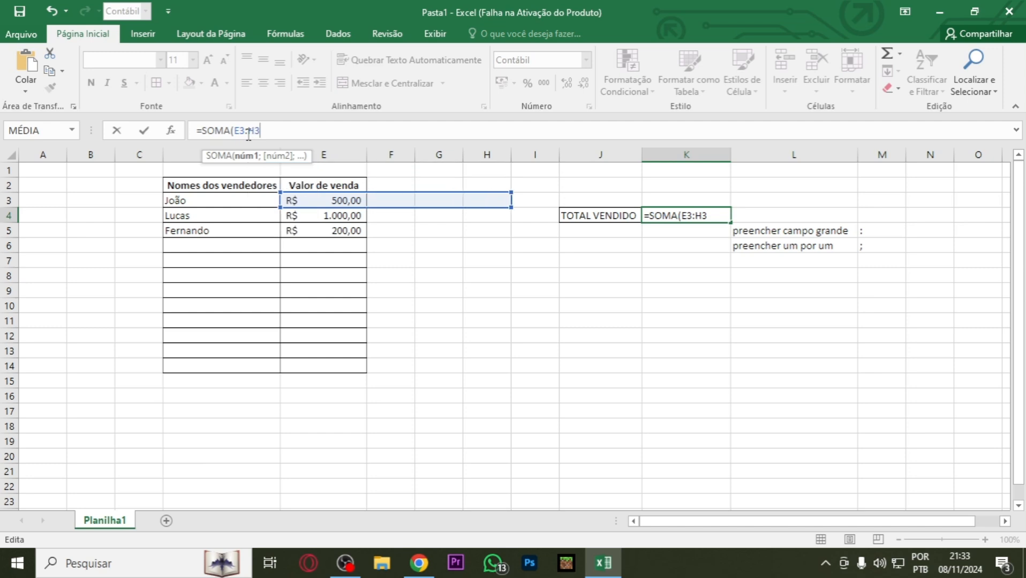
{"action": "key", "text": "BackSpace"}
{"action": "key", "text": "BackSpace"}
{"action": "type", "text": "E3"}
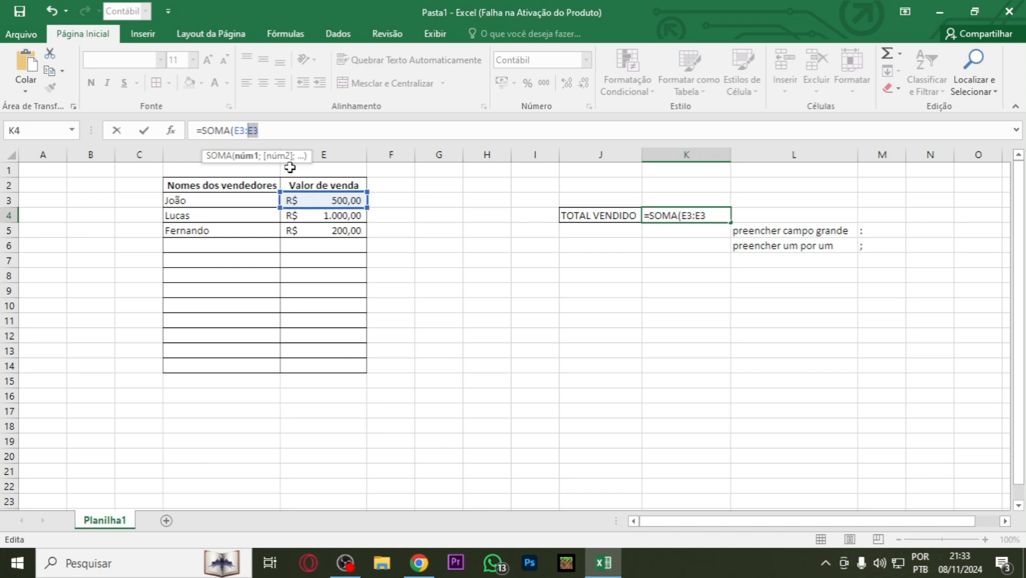
Try different end rows in column E for the SOMA range in K4, from E2 and E1 to E4 through E9
{"action": "type", "text": "E2"}
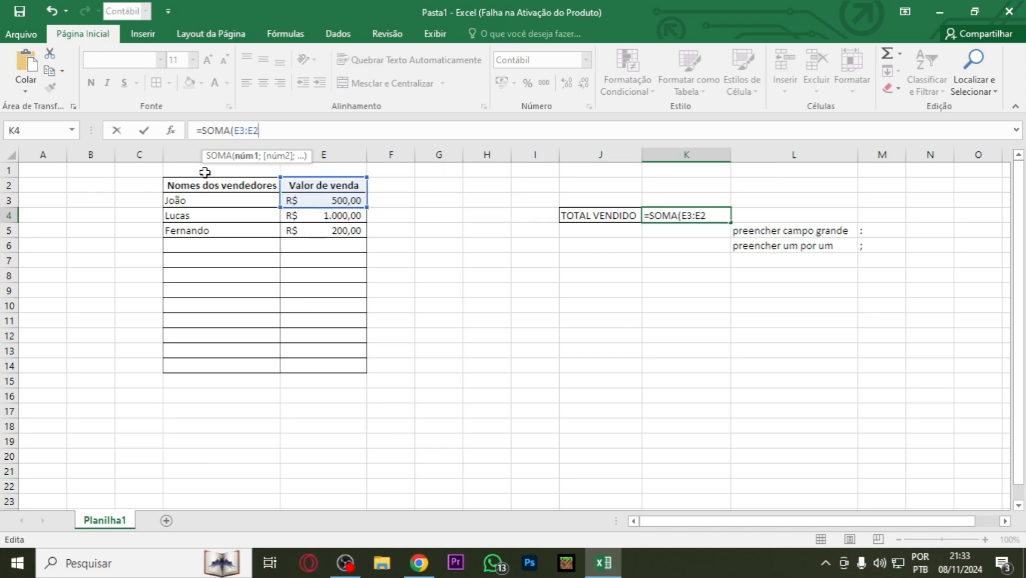
{"action": "key", "text": "BackSpace"}
{"action": "type", "text": "1"}
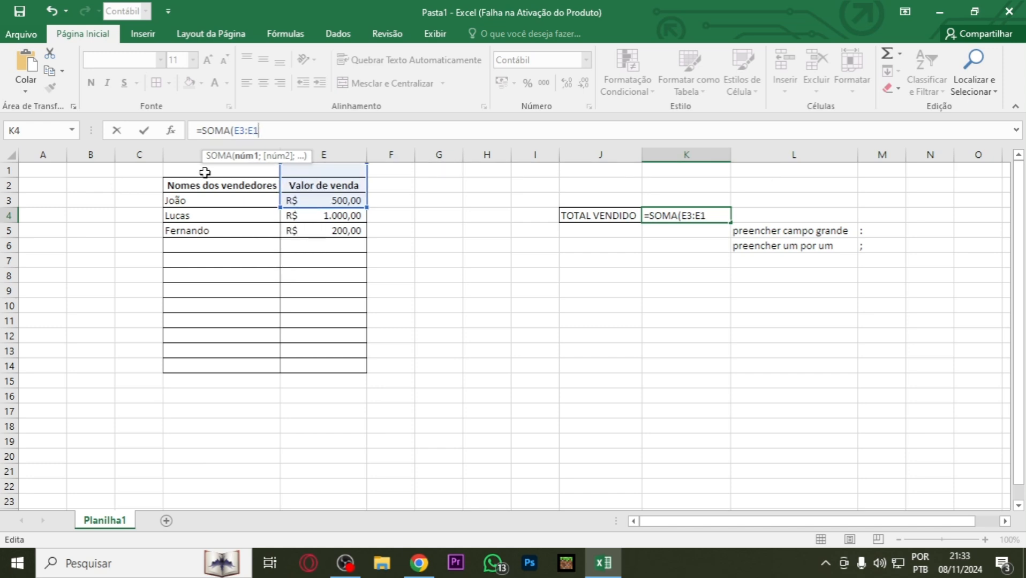
{"action": "key", "text": "BackSpace"}
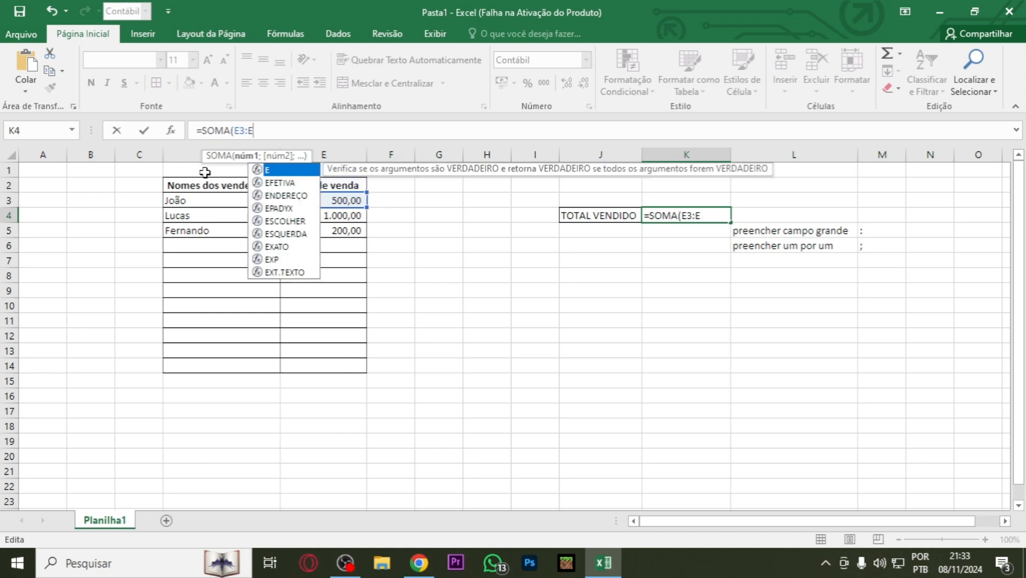
{"action": "type", "text": "4"}
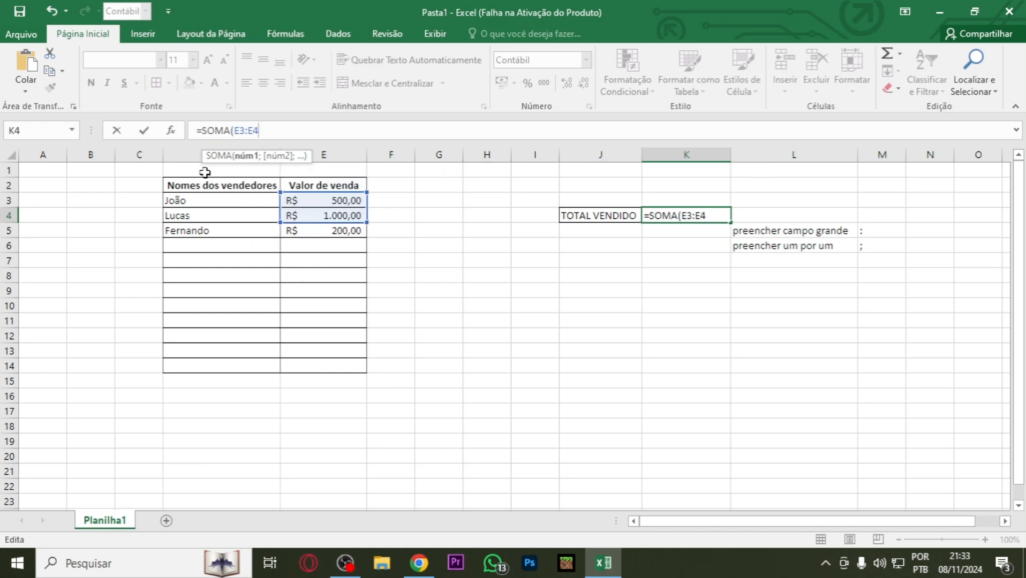
{"action": "key", "text": "BackSpace"}
{"action": "type", "text": "5"}
{"action": "key", "text": "BackSpace"}
{"action": "type", "text": "6"}
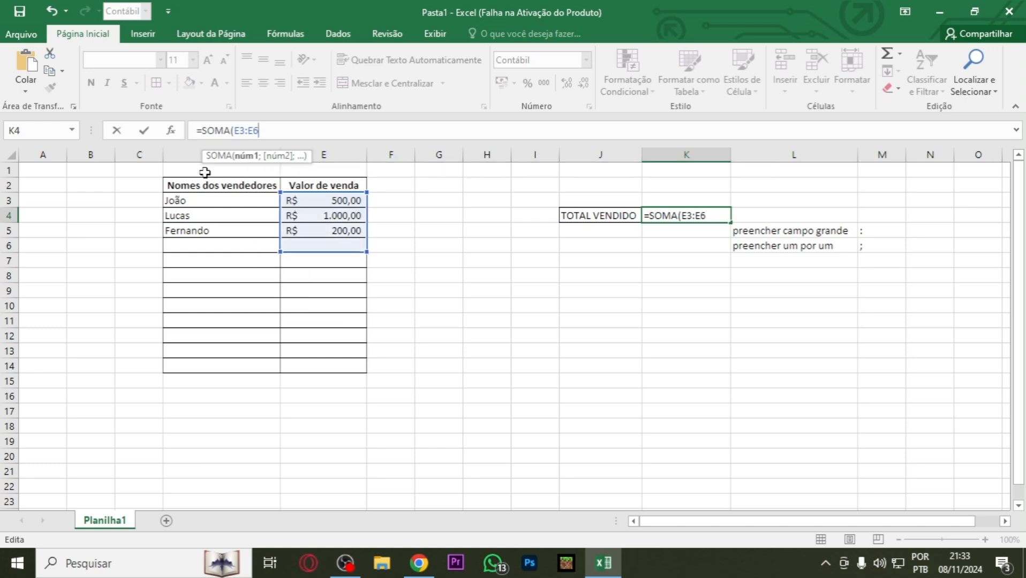
{"action": "key", "text": "BackSpace"}
{"action": "type", "text": "7"}
{"action": "key", "text": "BackSpace"}
{"action": "type", "text": "8"}
{"action": "key", "text": "BackSpace"}
{"action": "type", "text": "9"}
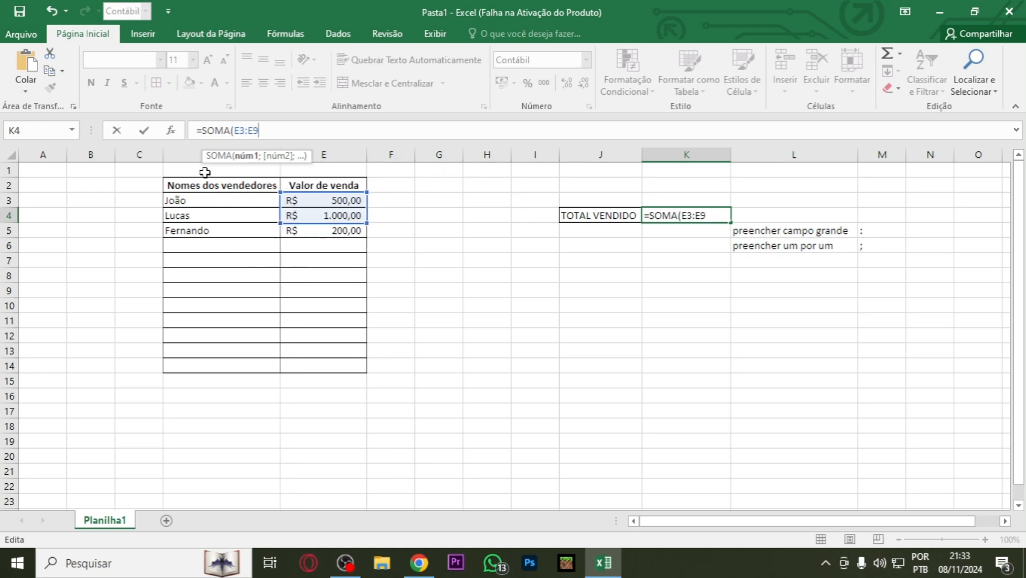
{"action": "key", "text": "BackSpace"}
{"action": "type", "text": "9"}
Complete the formula in K4 as =SOMA(E3:E14) to cover every row of the sales table
{"action": "key", "text": "BackSpace"}
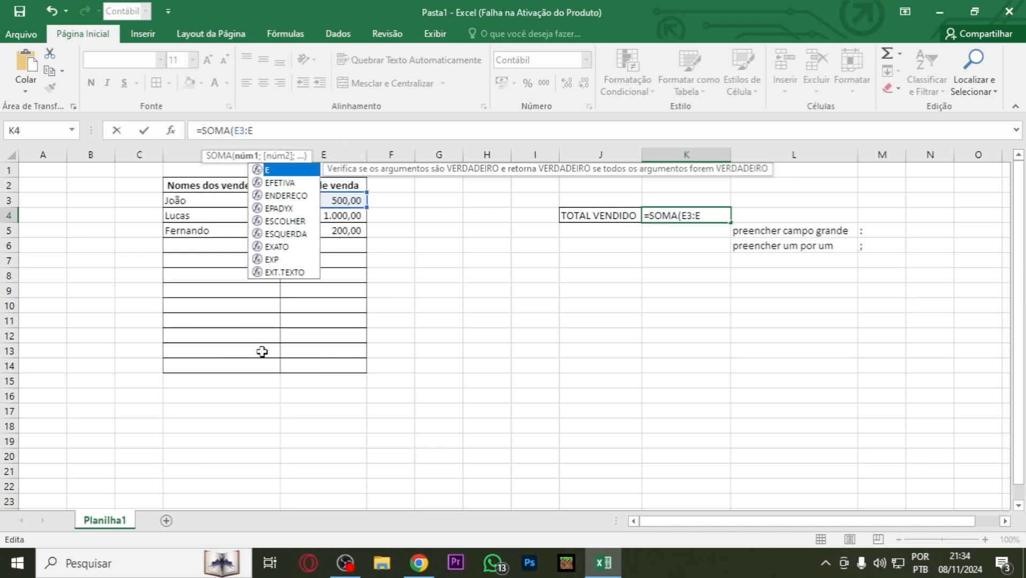
{"action": "type", "text": "14"}
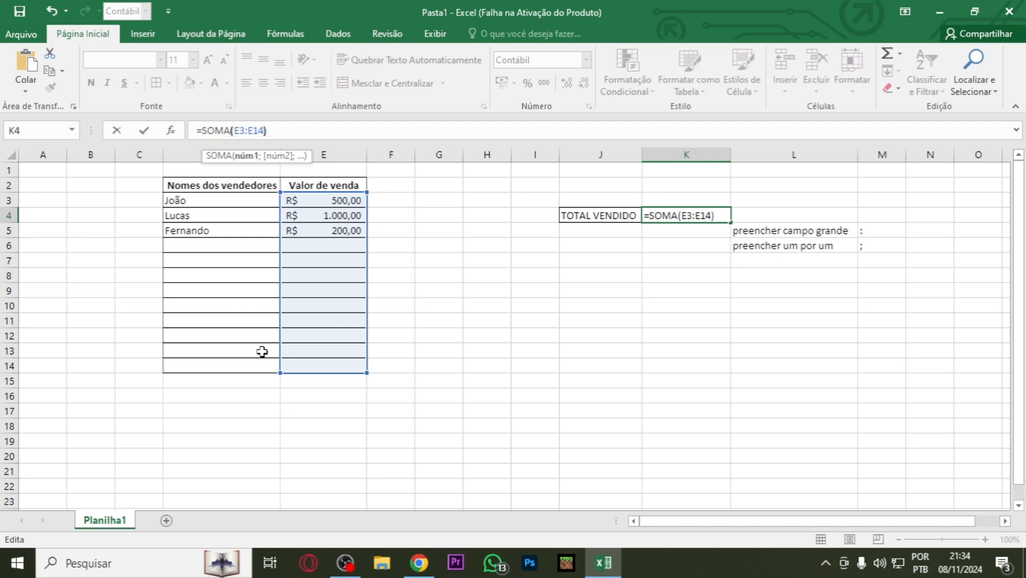
{"action": "key", "text": "Return"}
Delete the notes about the ":" and ";" separators beside the total in columns L and M
{"action": "left_click_drag", "start_coordinate": [873, 231], "coordinate": [750, 263]}
{"action": "key", "text": "Delete"}
{"action": "left_click", "coordinate": [794, 336]}
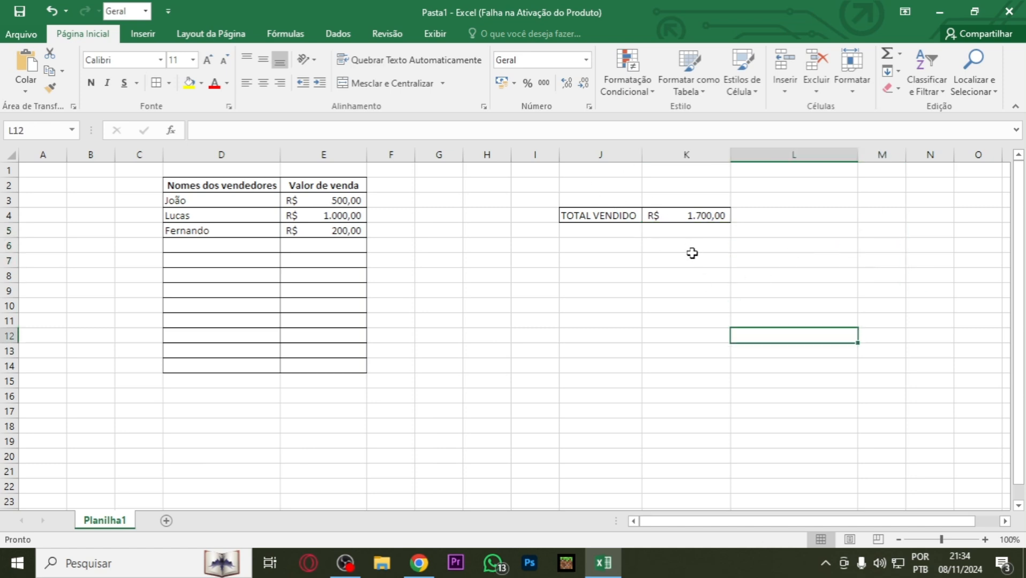
Test the total with a sale value of 300 in E8 and clear that cell again
{"action": "left_click", "coordinate": [312, 277]}
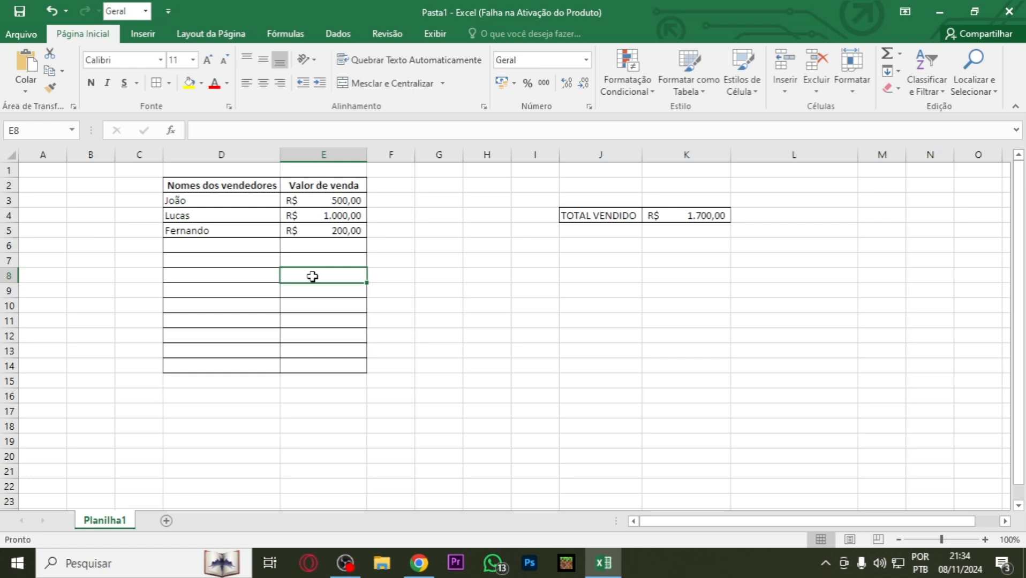
{"action": "type", "text": "300"}
{"action": "key", "text": "Return"}
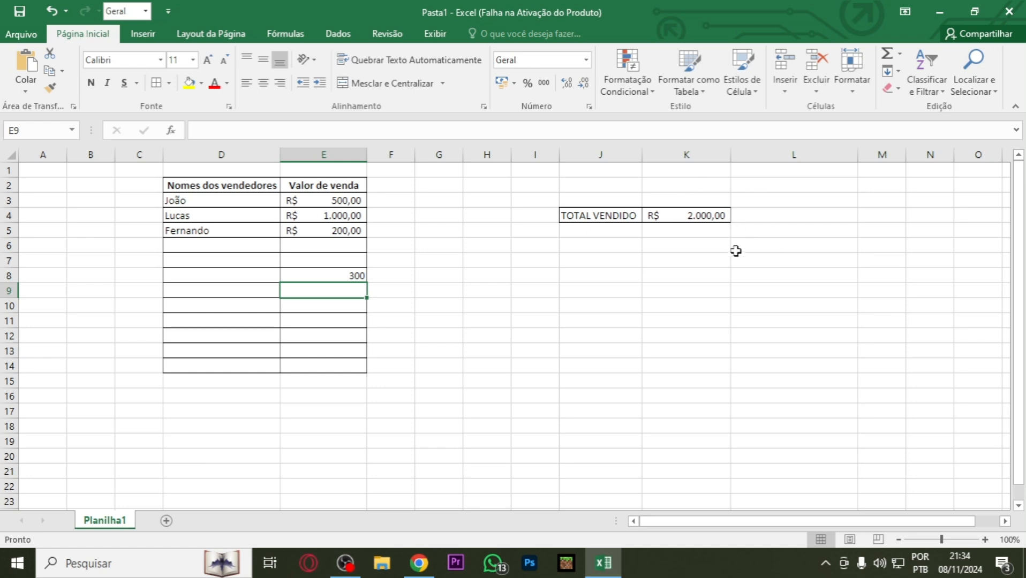
{"action": "left_click", "coordinate": [320, 275]}
{"action": "key", "text": "Delete"}
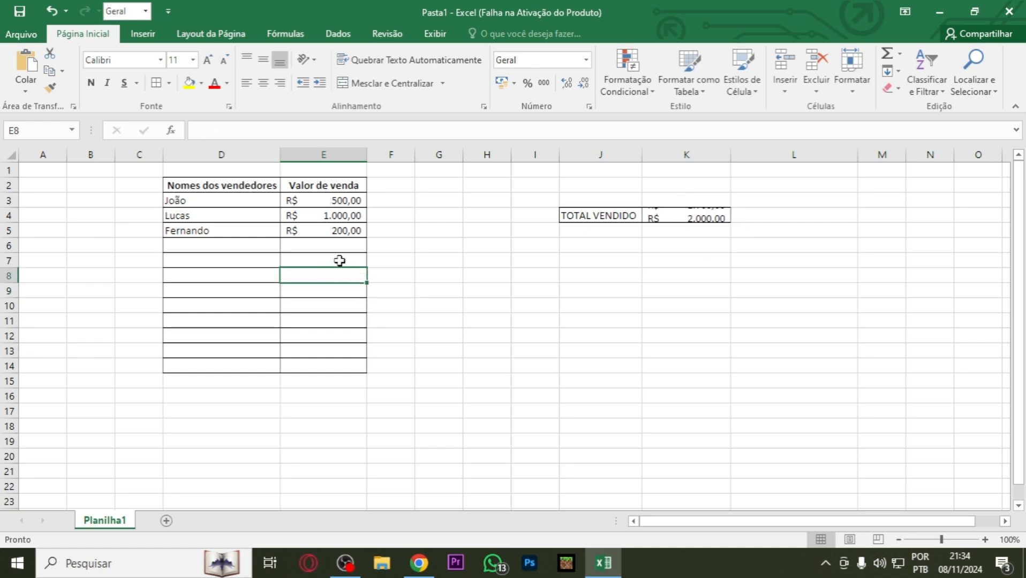
Enter test sale values of 100 in E13 and 200 in E11
{"action": "left_click", "coordinate": [328, 347]}
{"action": "type", "text": "100"}
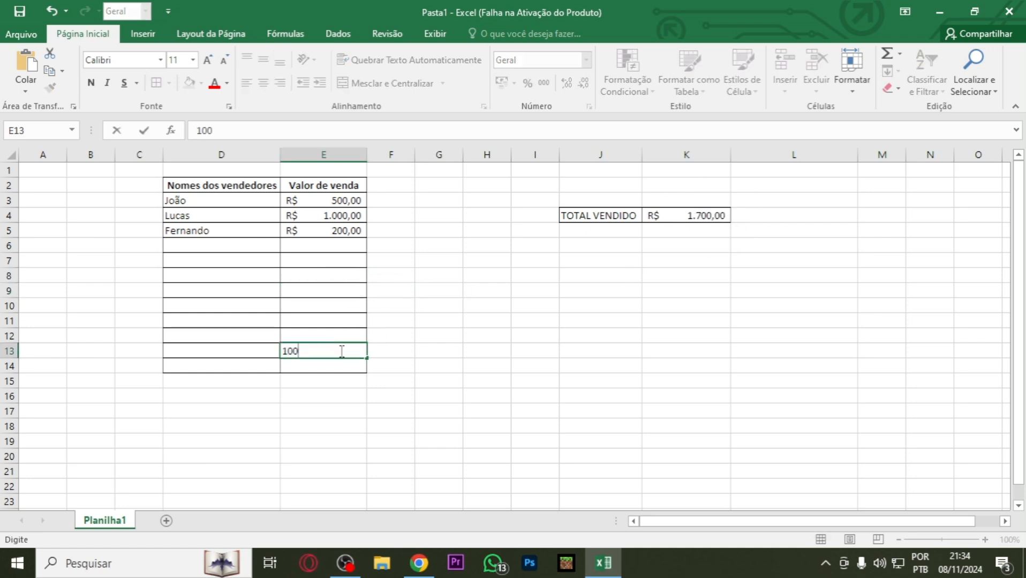
{"action": "key", "text": "Return"}
{"action": "key", "text": "Up"}
{"action": "key", "text": "Up"}
{"action": "key", "text": "Up"}
{"action": "type", "text": "200"}
{"action": "key", "text": "Return"}
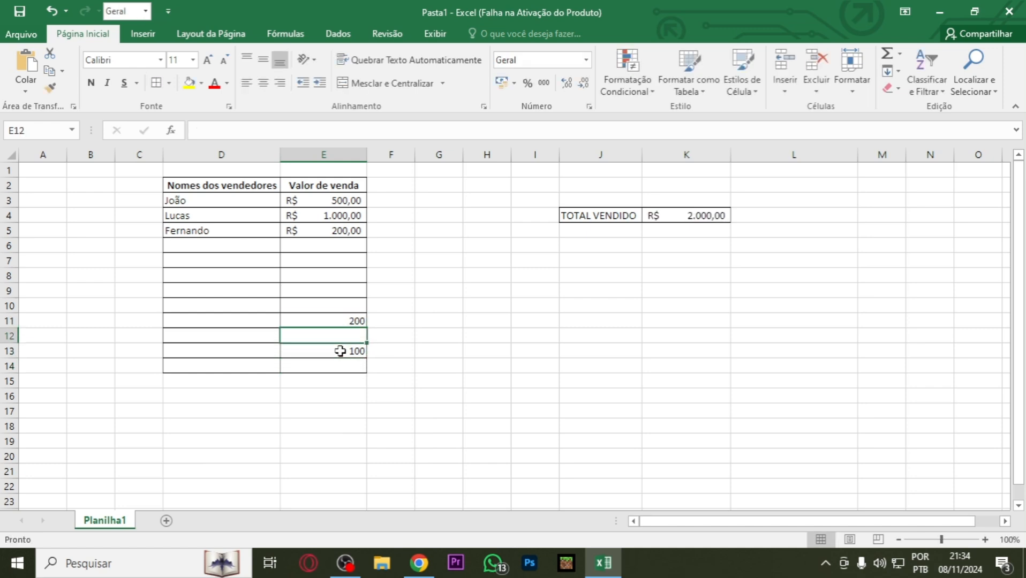
Clear the test sale values from the range E11:E15
{"action": "left_click_drag", "start_coordinate": [355, 332], "coordinate": [354, 321]}
{"action": "mouse_move", "coordinate": [348, 366]}
{"action": "left_mouse_down"}
{"action": "mouse_move", "coordinate": [343, 322]}
{"action": "mouse_move", "coordinate": [341, 385]}
{"action": "left_mouse_up"}
{"action": "left_click", "coordinate": [454, 320]}
{"action": "key", "text": "Delete"}
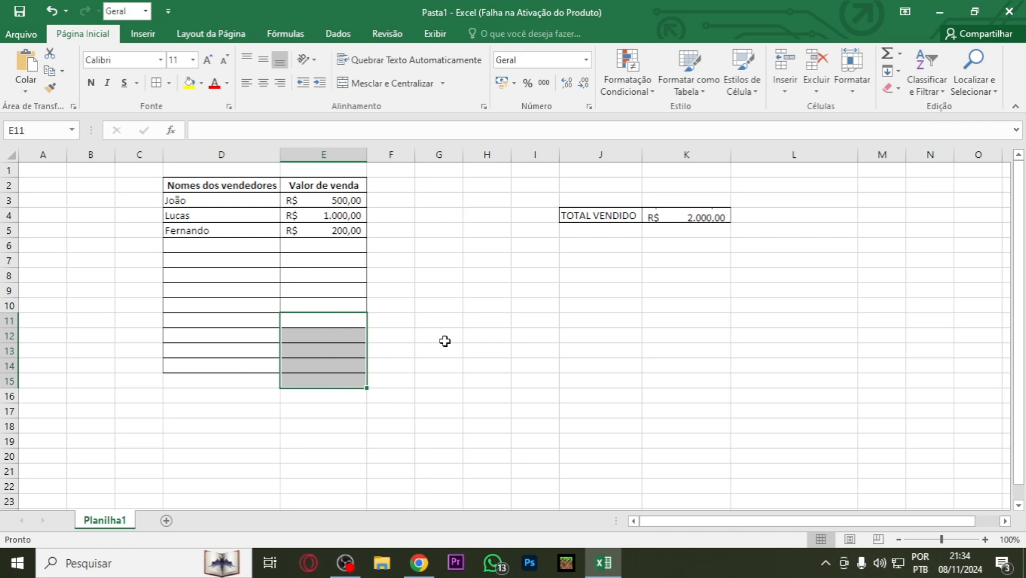
Add a sale of 100 for the first seller (same name as D3) in row 6 of the sales table
{"action": "left_click", "coordinate": [445, 342]}
{"action": "left_click", "coordinate": [220, 234]}
{"action": "left_click", "coordinate": [222, 244]}
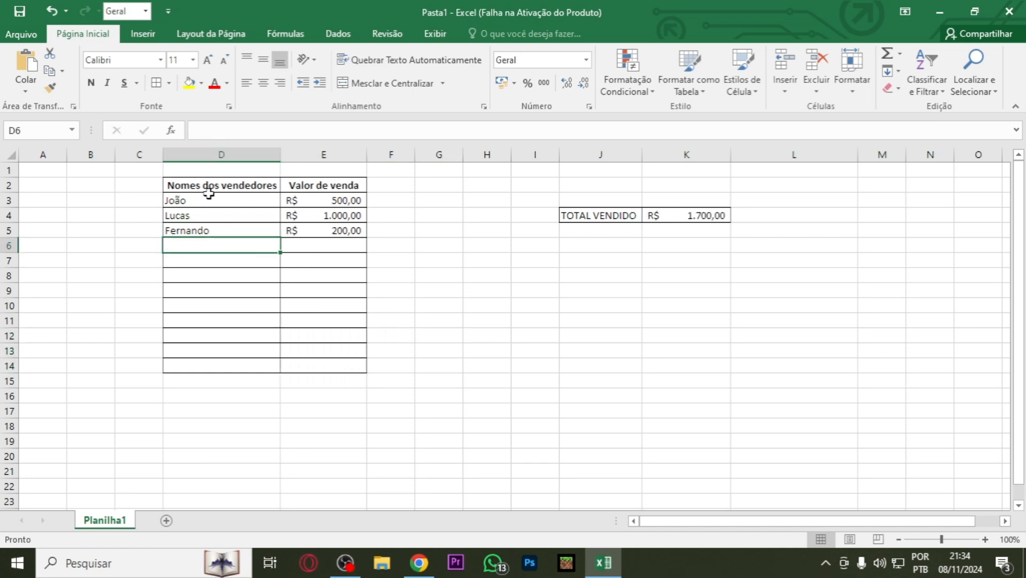
{"action": "type", "text": "j"}
{"action": "key", "text": "BackSpace"}
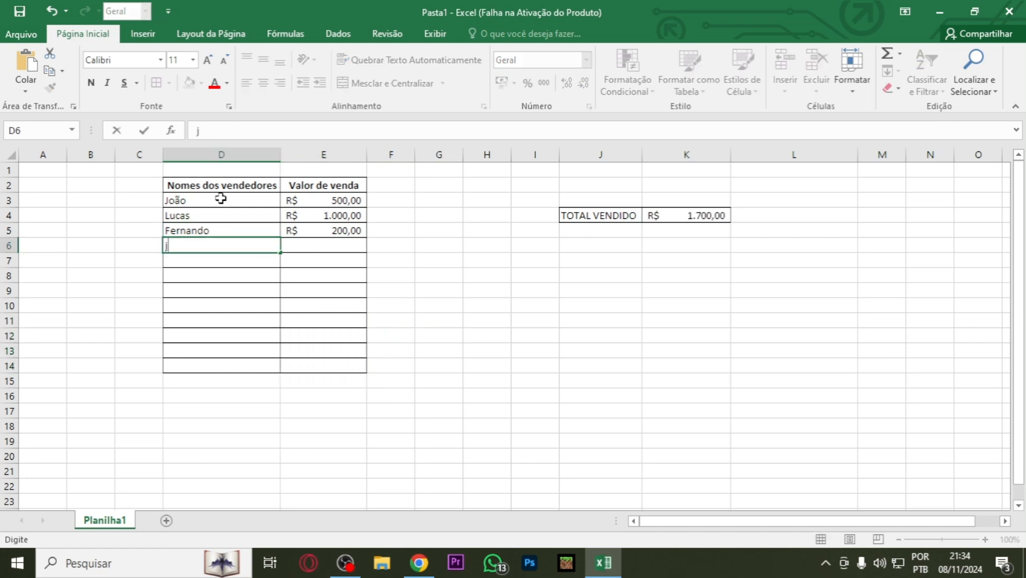
{"action": "type", "text": "JK"}
{"action": "key", "text": "BackSpace"}
{"action": "key", "text": "BackSpace"}
{"action": "type", "text": "J"}
{"action": "key", "text": "Tab"}
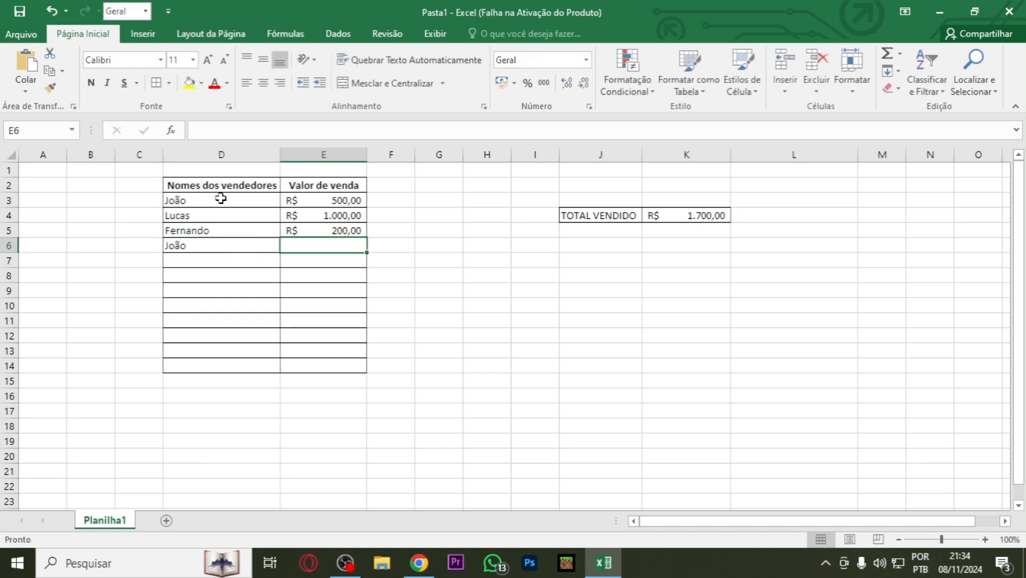
{"action": "type", "text": "100"}
{"action": "key", "text": "Return"}
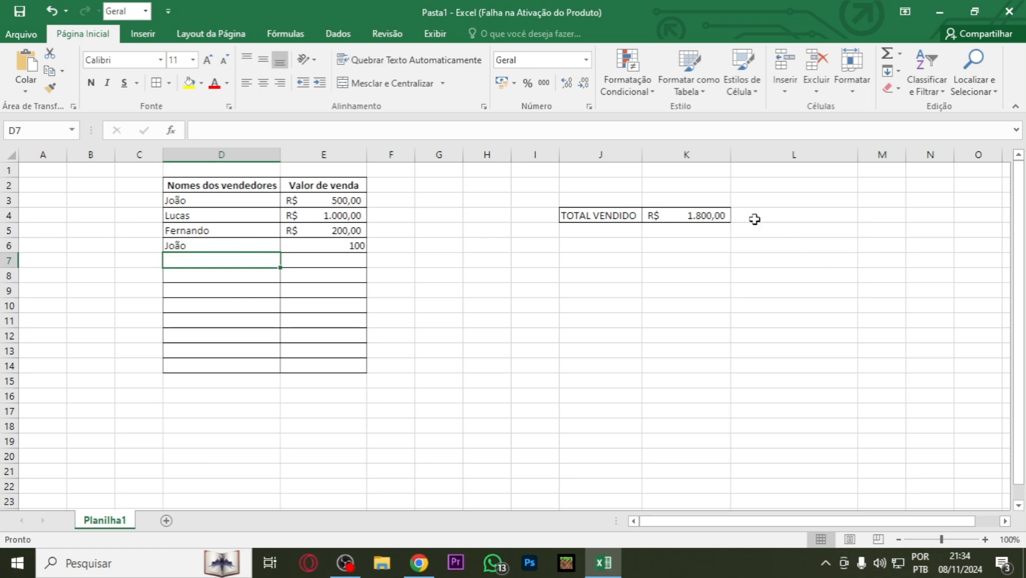
Add another sale for the first seller in row 7, with a value of 1800
{"action": "left_click", "coordinate": [697, 215]}
{"action": "left_click", "coordinate": [215, 259]}
{"action": "type", "text": "João"}
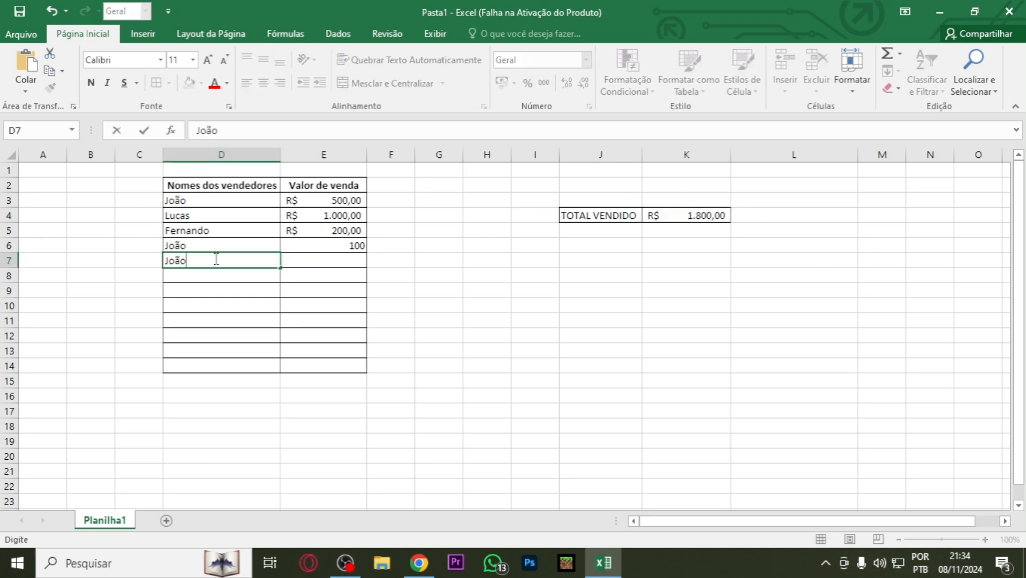
{"action": "key", "text": "Tab"}
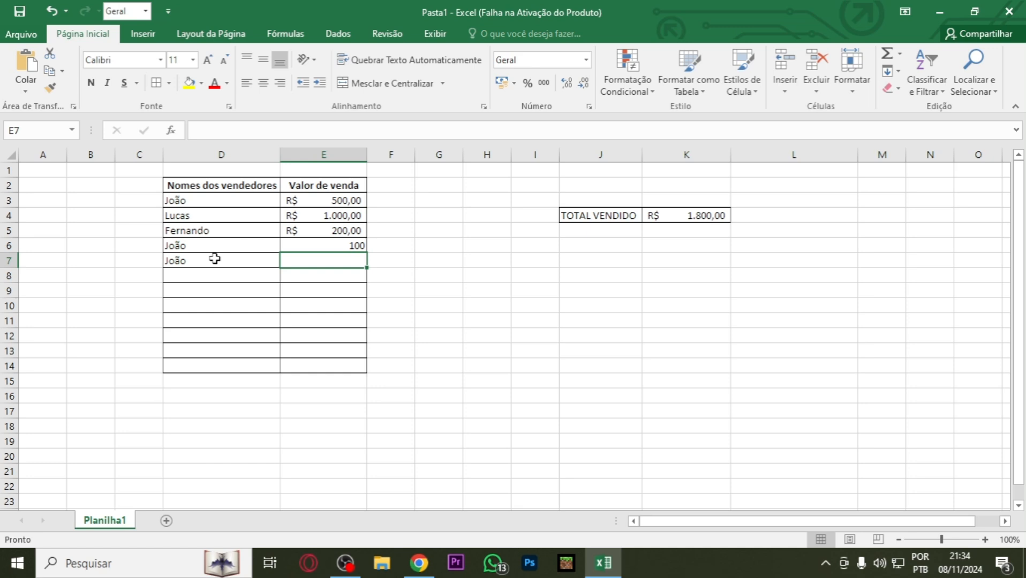
{"action": "type", "text": "1800"}
{"action": "key", "text": "Return"}
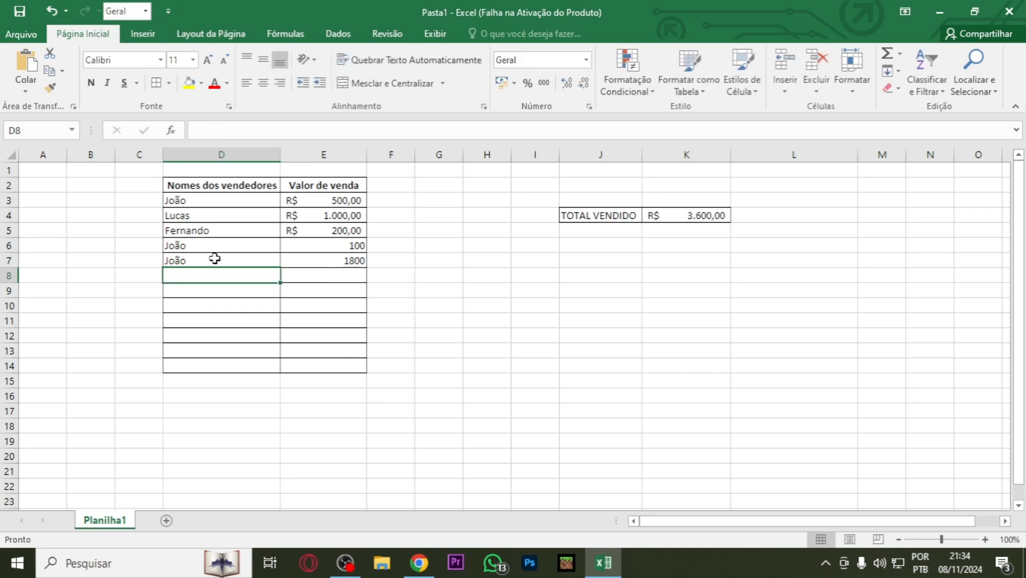
Apply the R$ accounting number format to the sale values in E3:E14
{"action": "left_click_drag", "start_coordinate": [296, 200], "coordinate": [339, 366]}
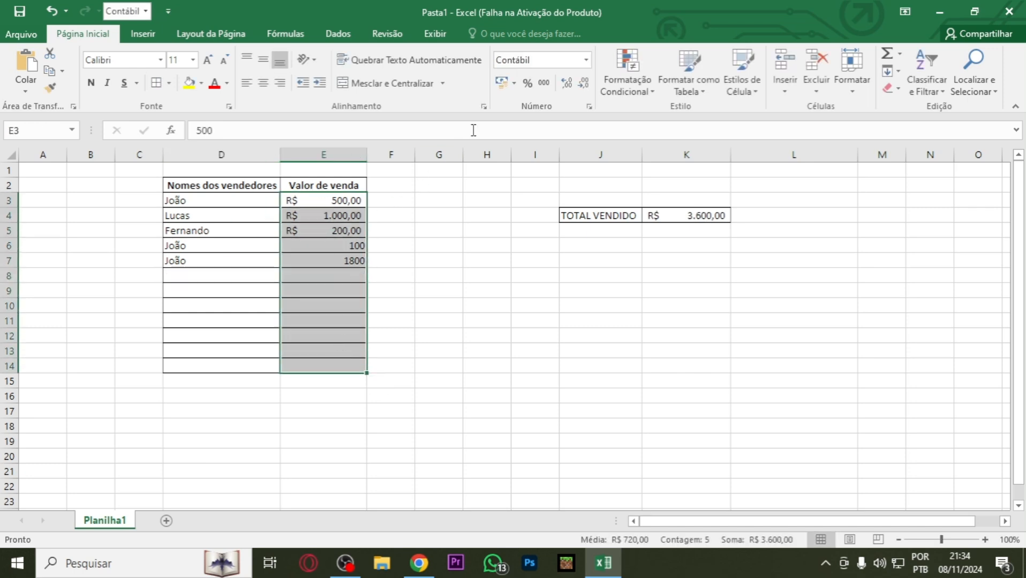
{"action": "left_click", "coordinate": [509, 89]}
{"action": "left_click", "coordinate": [487, 350]}
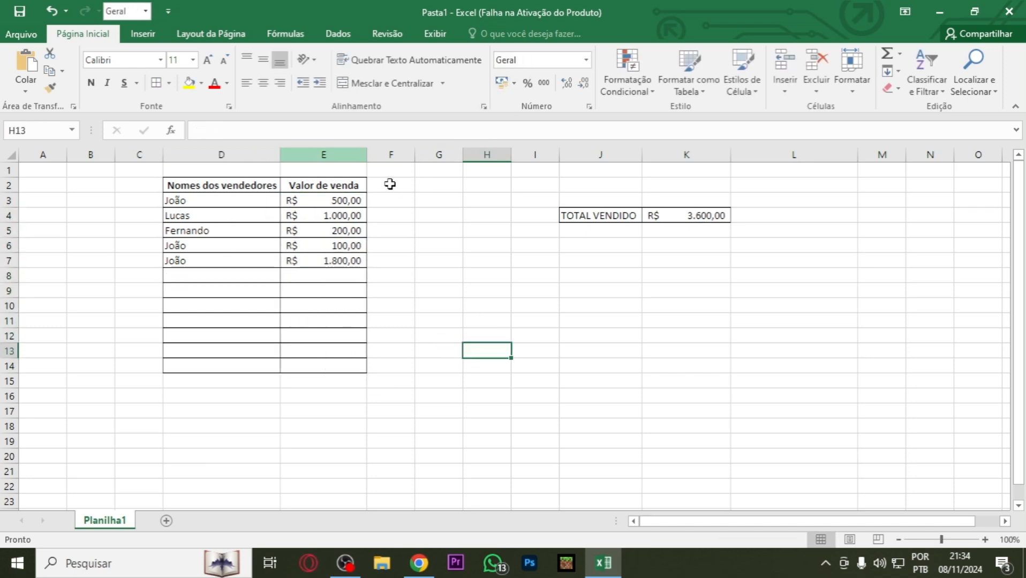
Add a sale of 300 in row 8 for the seller named in D5
{"action": "left_click", "coordinate": [217, 276]}
{"action": "type", "text": "F"}
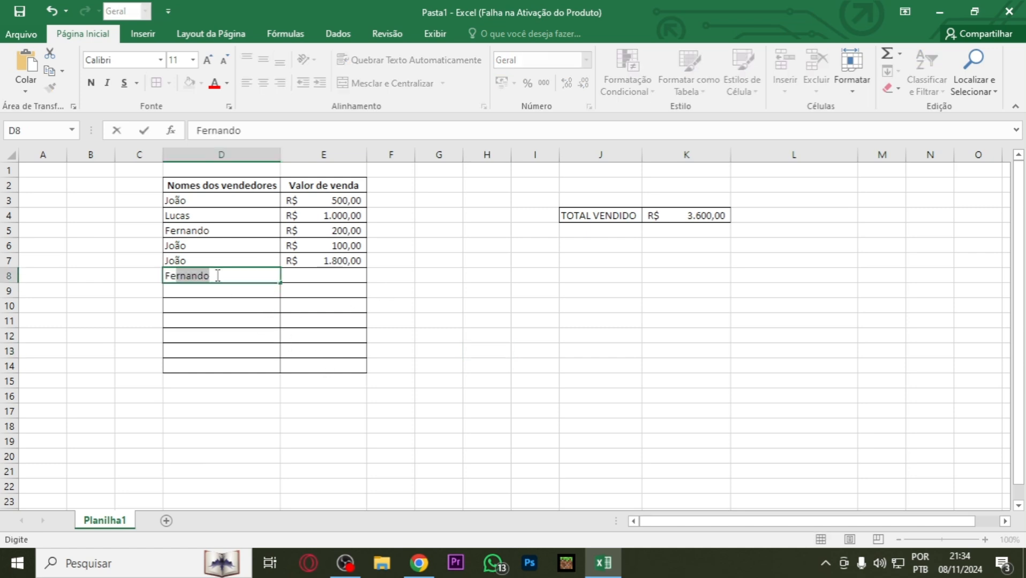
{"action": "type", "text": "ernando"}
{"action": "key", "text": "Tab"}
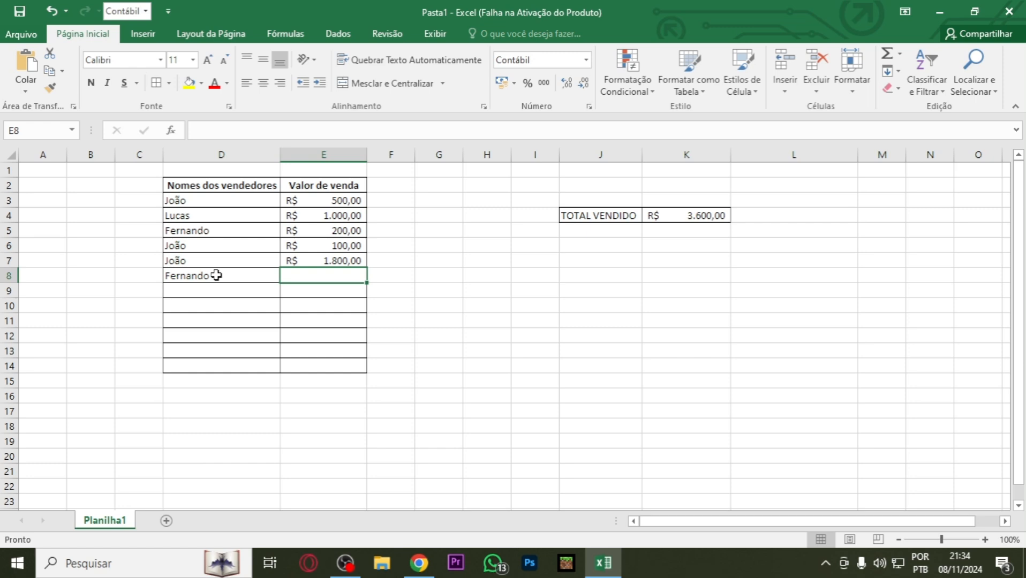
{"action": "type", "text": "300"}
{"action": "key", "text": "Return"}
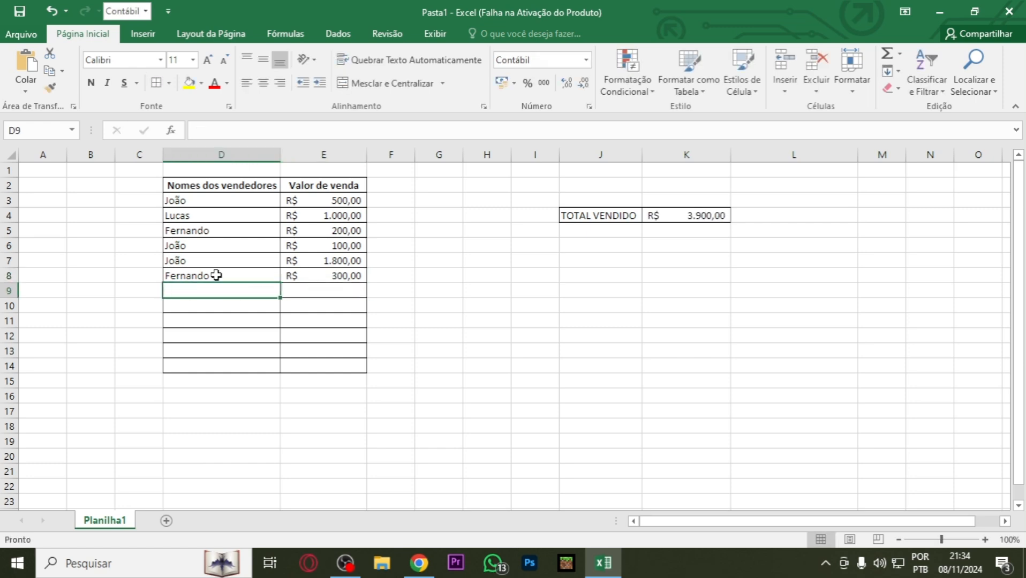
Add a sale of 1600 in row 9 for the first seller, named in D3
{"action": "type", "text": "J"}
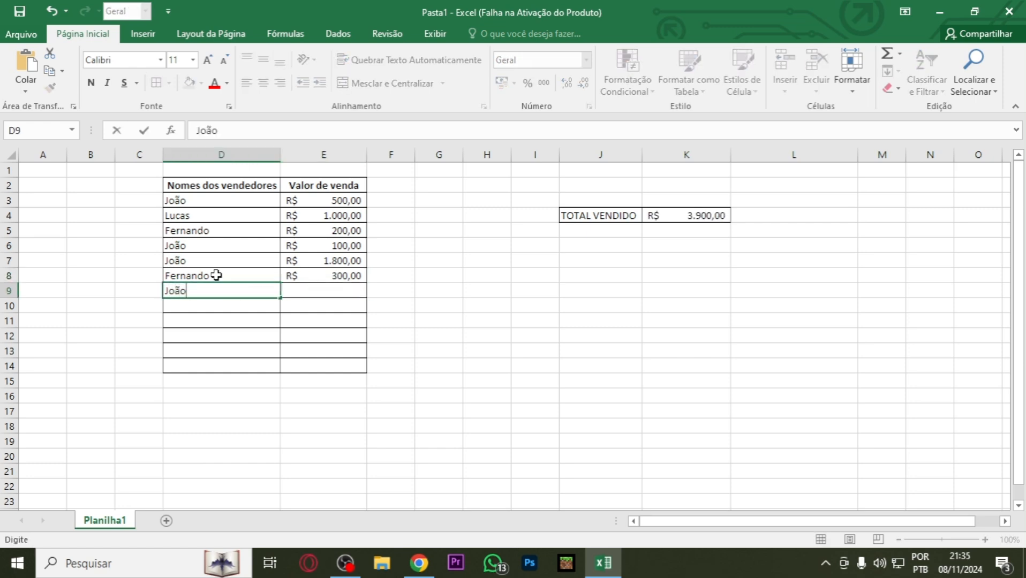
{"action": "type", "text": "oão"}
{"action": "key", "text": "Tab"}
{"action": "type", "text": "1.60"}
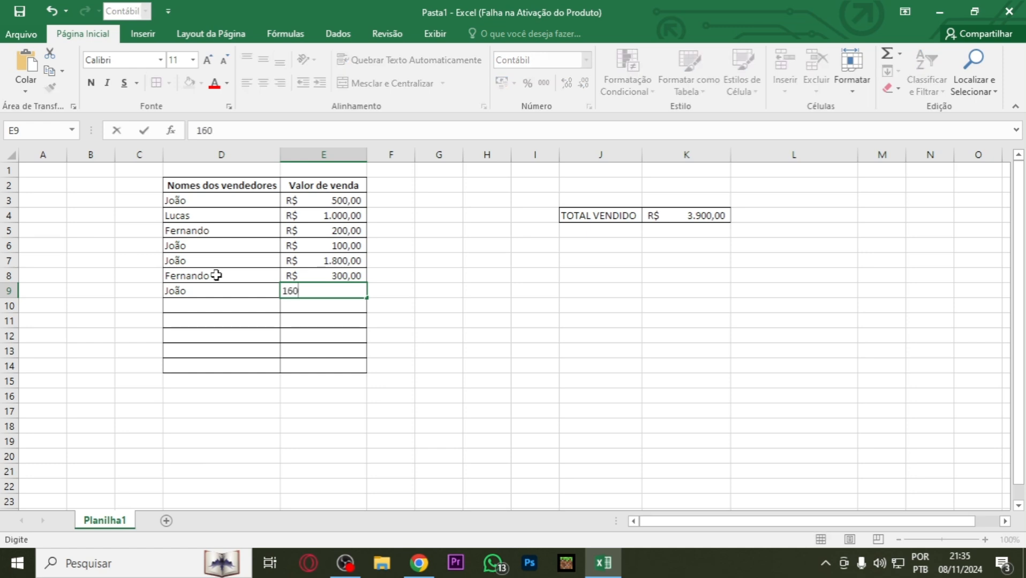
{"action": "type", "text": "0"}
{"action": "key", "text": "Return"}
Record a sale of 800 in row 10 for the seller named in D5
{"action": "type", "text": "Fernando"}
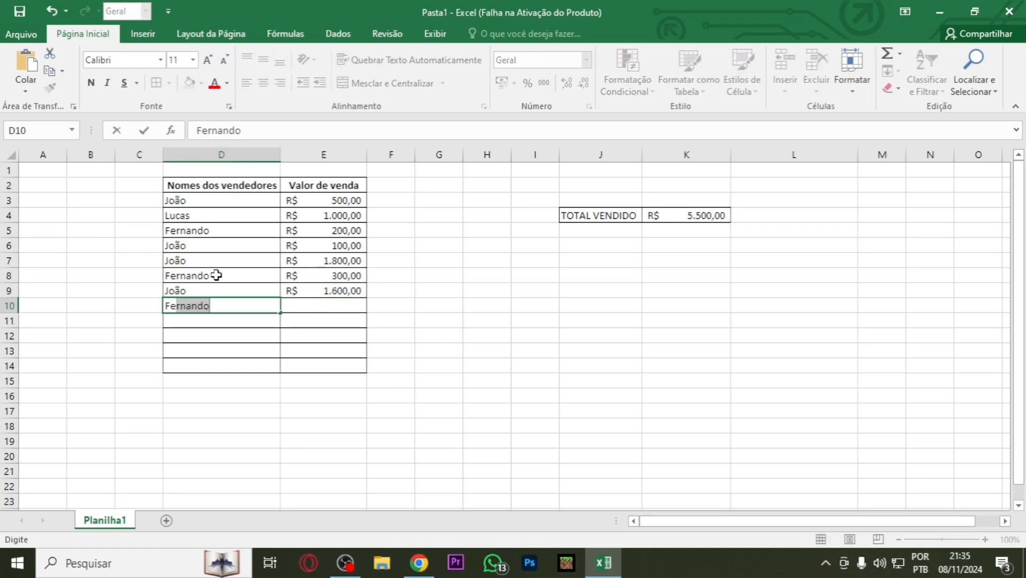
{"action": "key", "text": "Tab"}
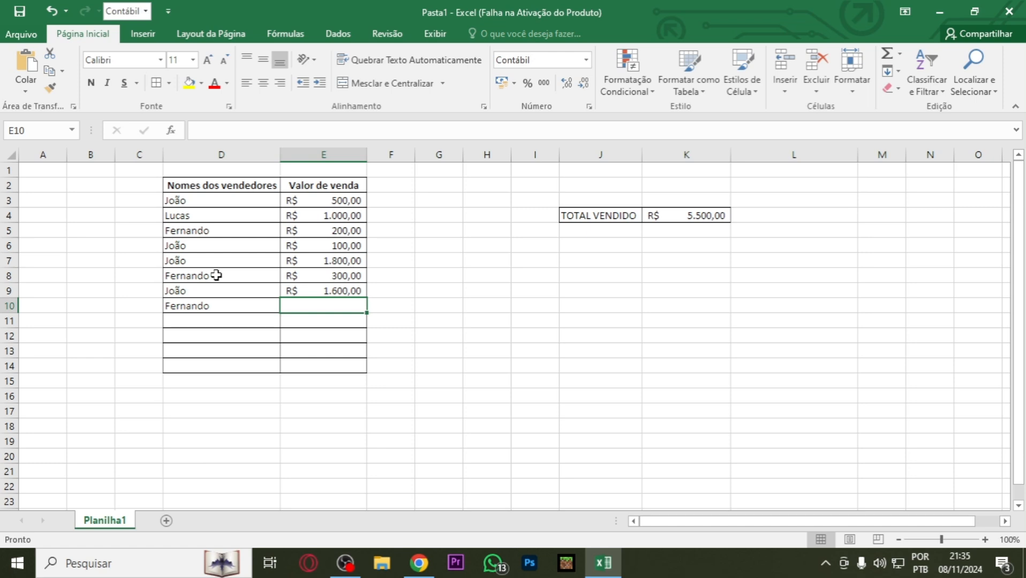
{"action": "type", "text": "800"}
{"action": "key", "text": "Return"}
{"action": "key", "text": "Left"}
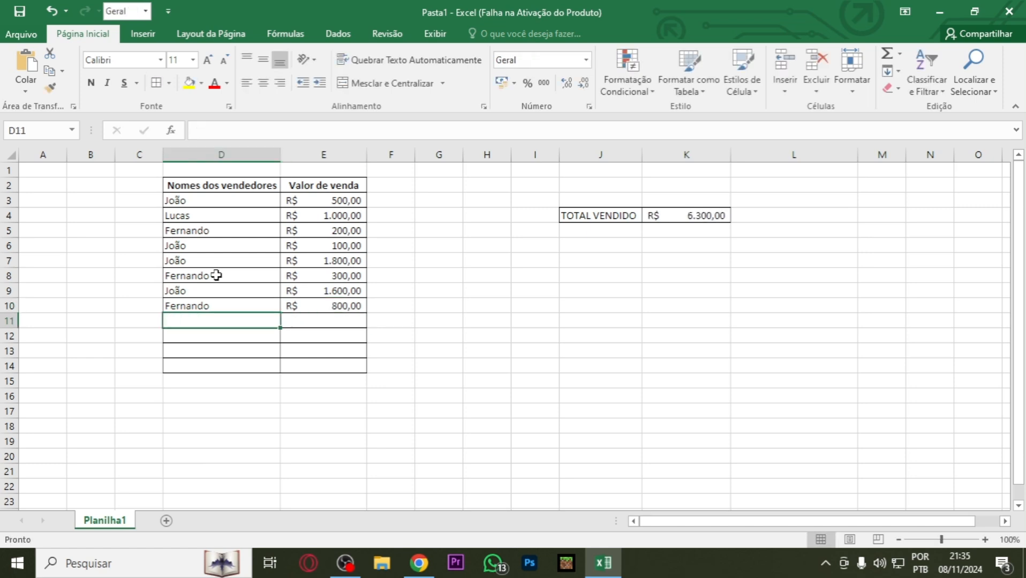
Record a sale of 100 in row 11 for the seller named in D4
{"action": "type", "text": "Lucas"}
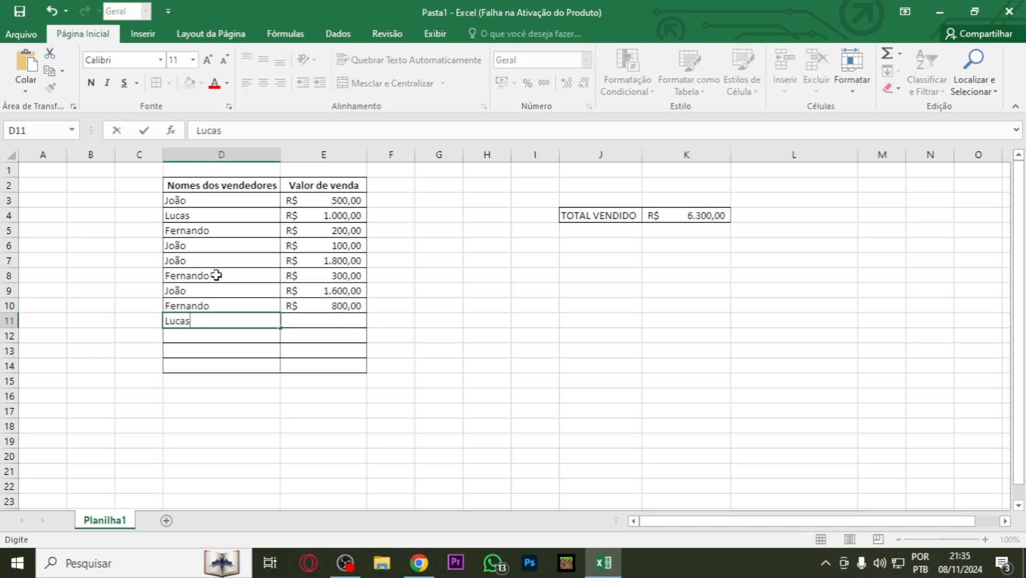
{"action": "key", "text": "Tab"}
{"action": "type", "text": "100"}
{"action": "key", "text": "Return"}
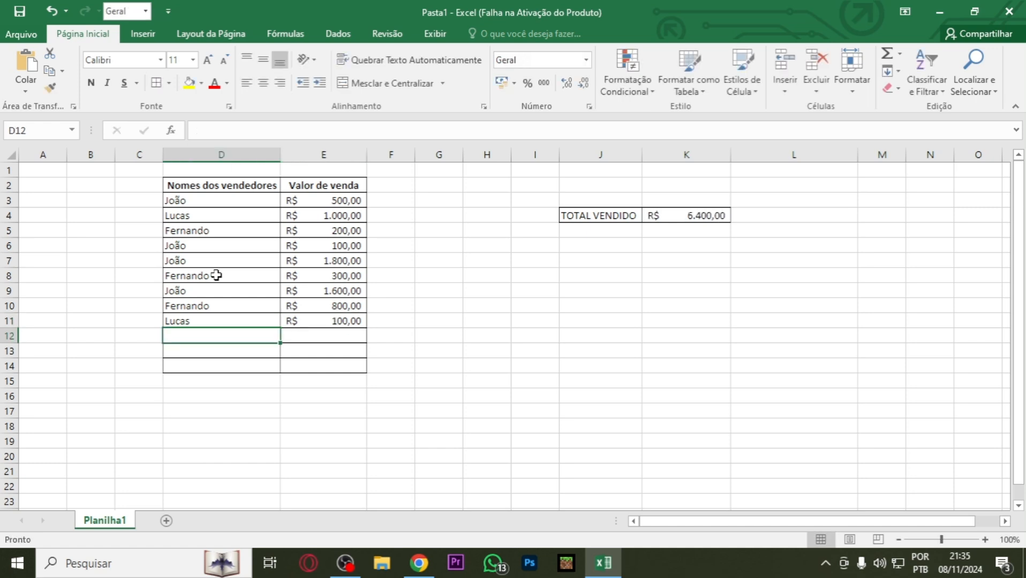
{"action": "left_click", "coordinate": [391, 336]}
{"action": "left_click", "coordinate": [495, 319]}
{"action": "left_click_drag", "start_coordinate": [660, 214], "coordinate": [565, 214]}
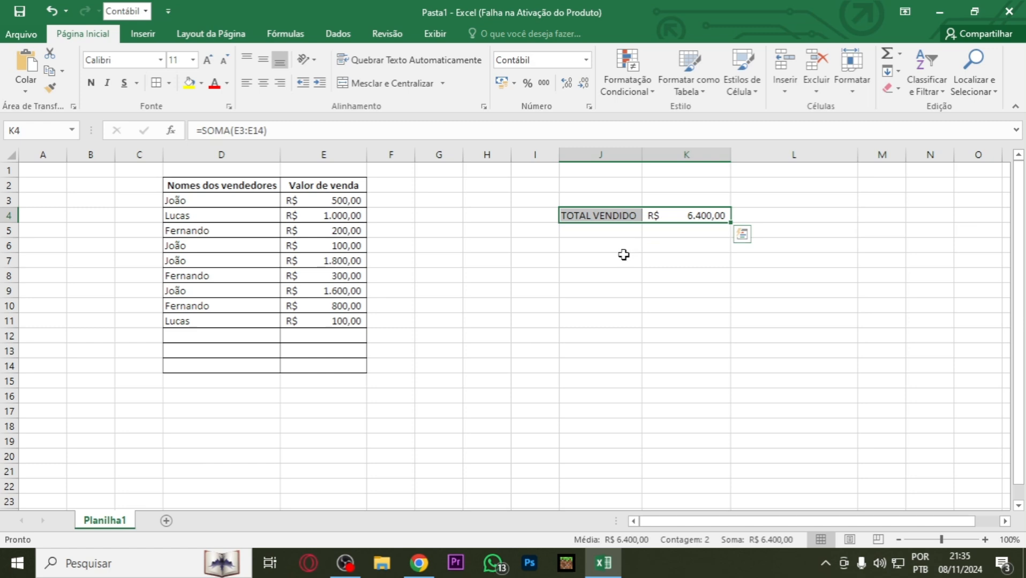
{"action": "left_click", "coordinate": [624, 257]}
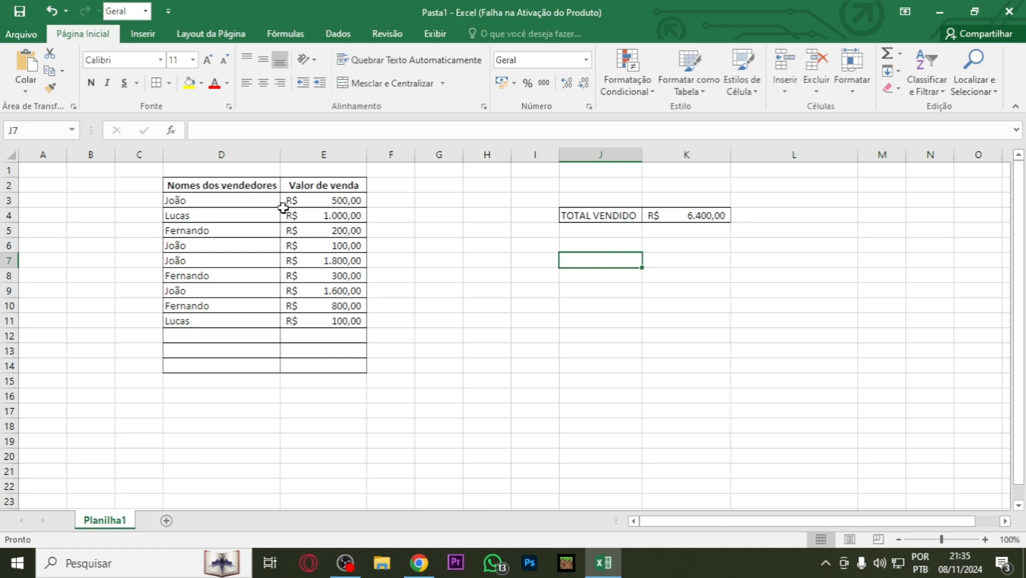
{"action": "left_click_drag", "start_coordinate": [260, 202], "coordinate": [322, 197]}
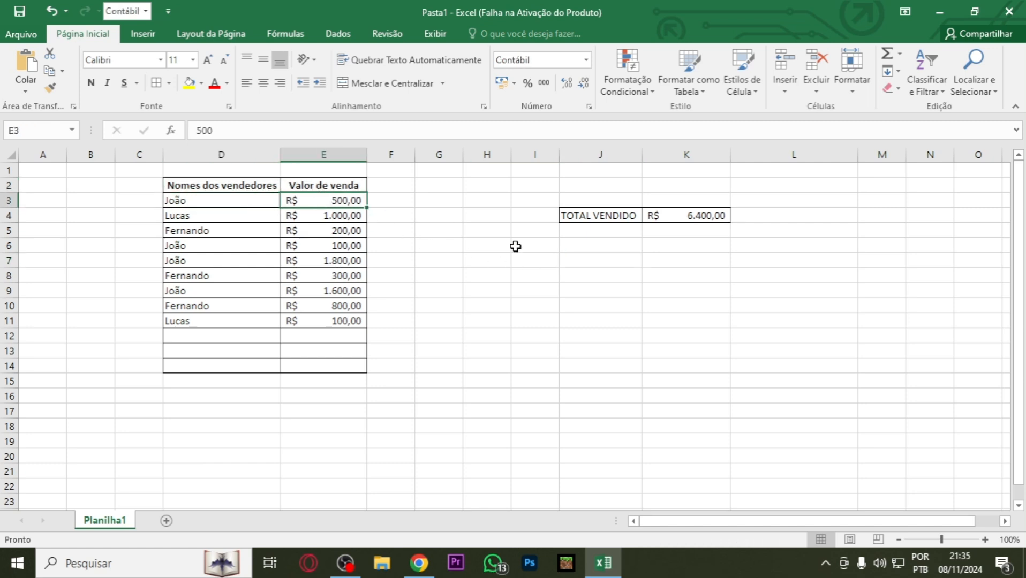
{"action": "left_click", "coordinate": [533, 261]}
{"action": "left_click", "coordinate": [466, 245]}
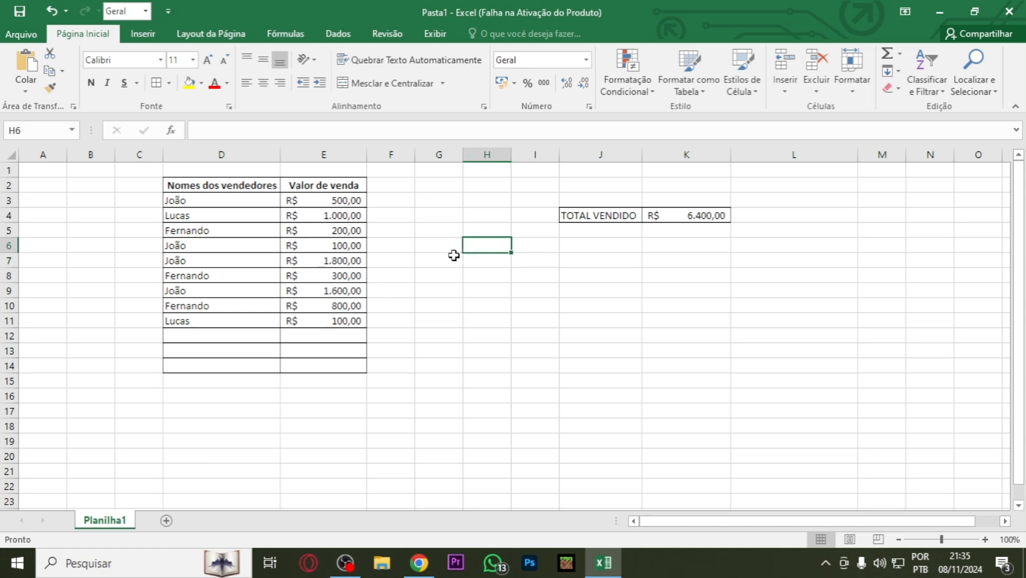
Start a side list of the first seller's sales with the seller's name in G6 and 500 in H6
{"action": "left_click", "coordinate": [439, 245]}
{"action": "type", "text": "João"}
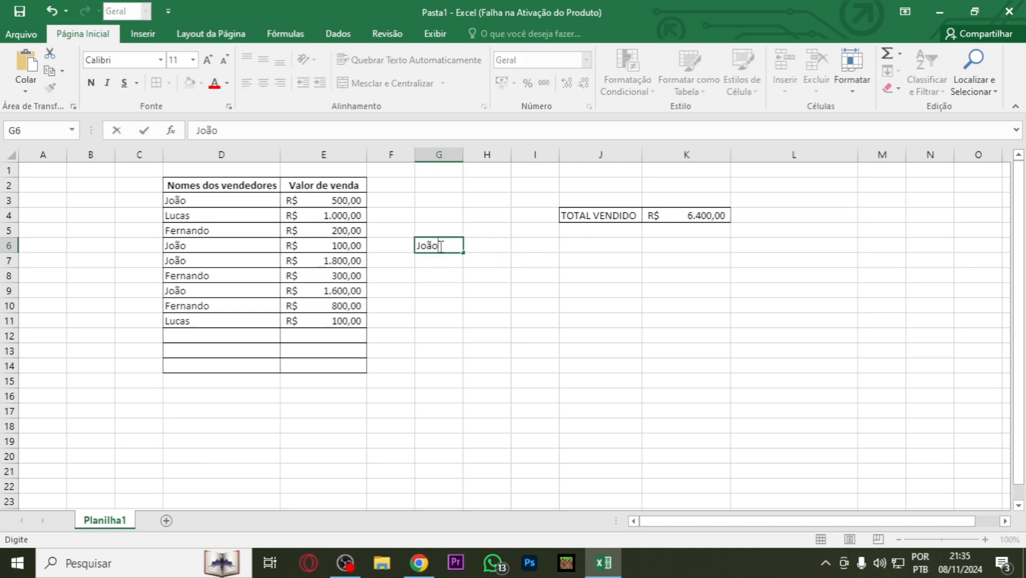
{"action": "key", "text": "Return"}
{"action": "key", "text": "Up"}
{"action": "key", "text": "Right"}
{"action": "type", "text": "500"}
{"action": "key", "text": "Return"}
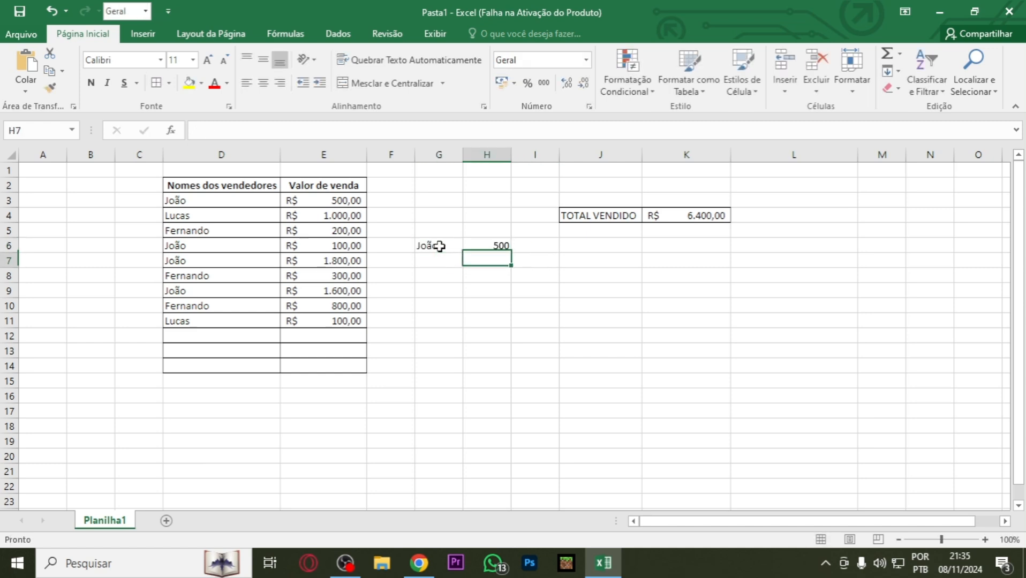
List the first seller's remaining sales of 100, 1800 and 1600 in H7:H9
{"action": "left_click", "coordinate": [318, 245]}
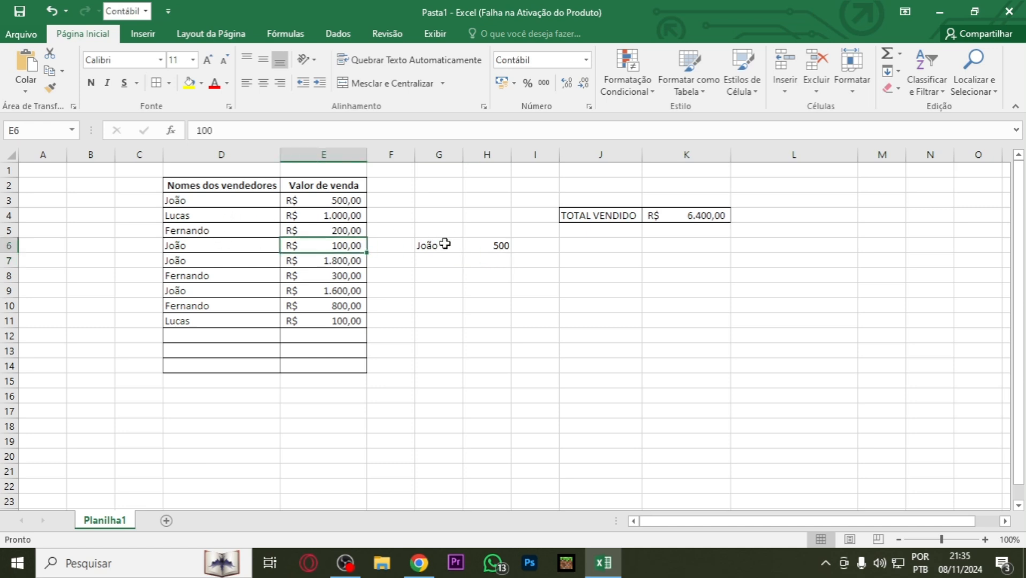
{"action": "left_click", "coordinate": [476, 263]}
{"action": "type", "text": "100"}
{"action": "key", "text": "Return"}
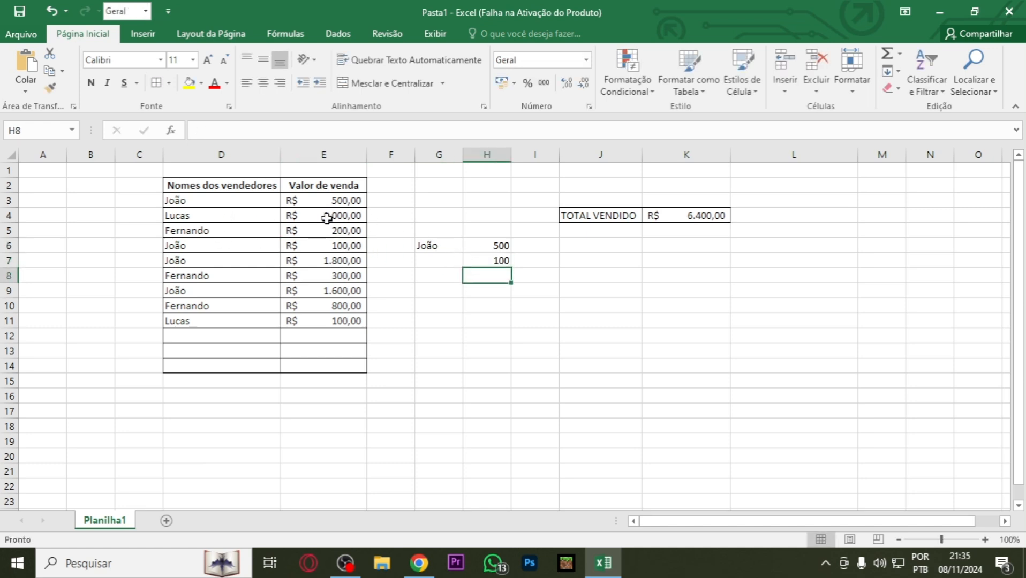
{"action": "type", "text": "1800"}
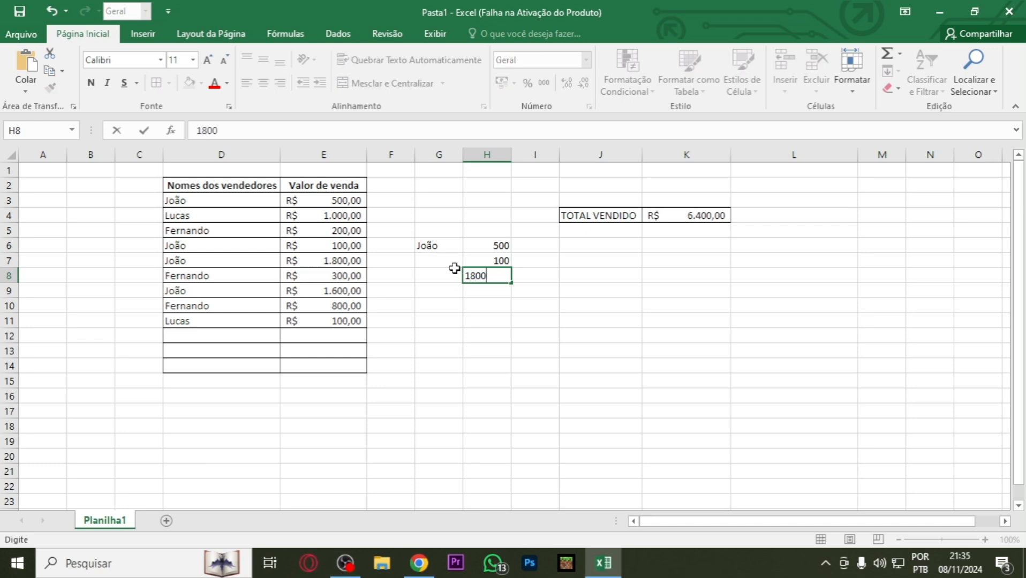
{"action": "key", "text": "Return"}
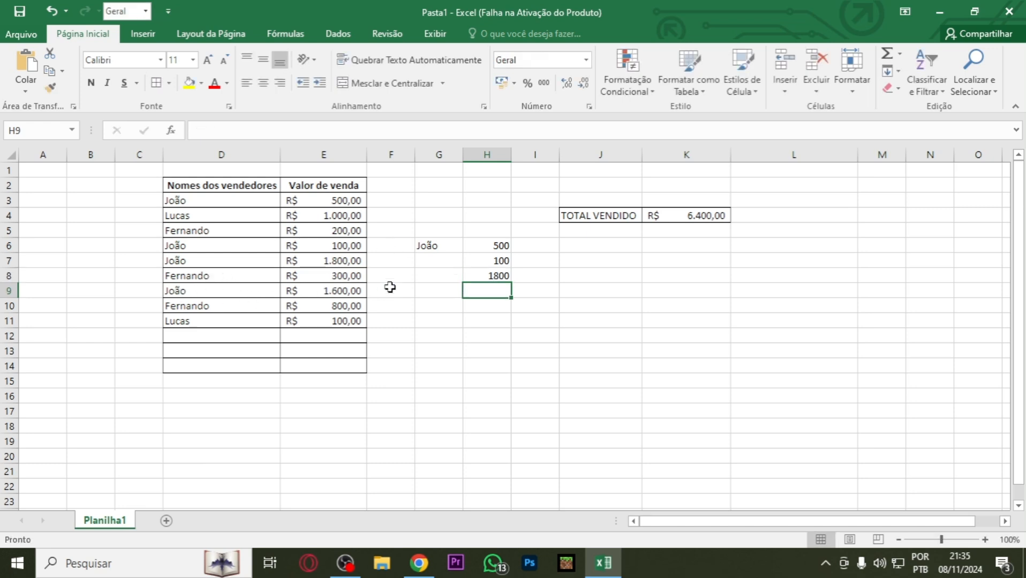
{"action": "type", "text": "1600"}
{"action": "key", "text": "Return"}
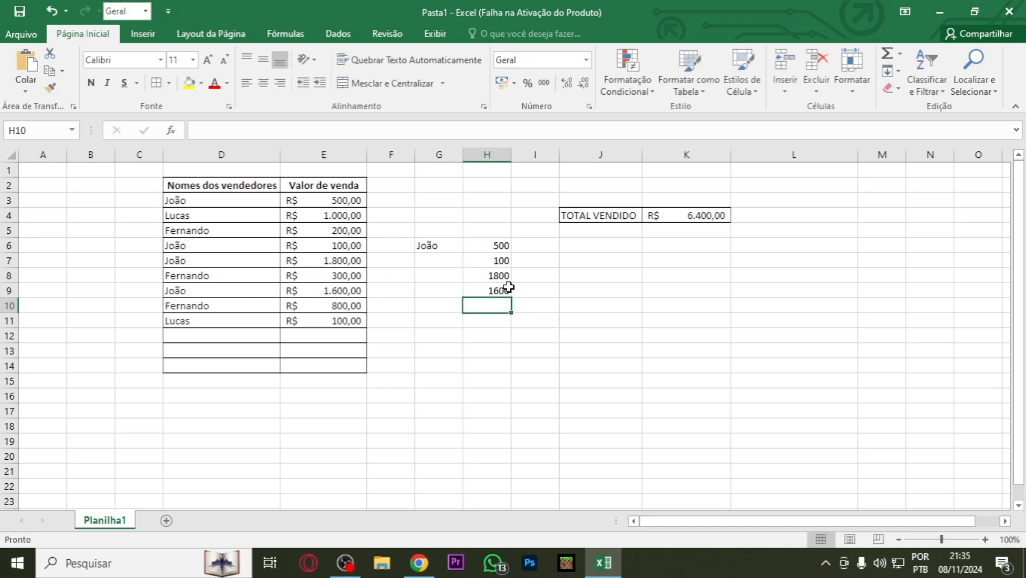
Enter the three sellers' names in J6:J8 below "TOTAL VENDIDO", in the order they appear in D3:D5
{"action": "left_click", "coordinate": [624, 247]}
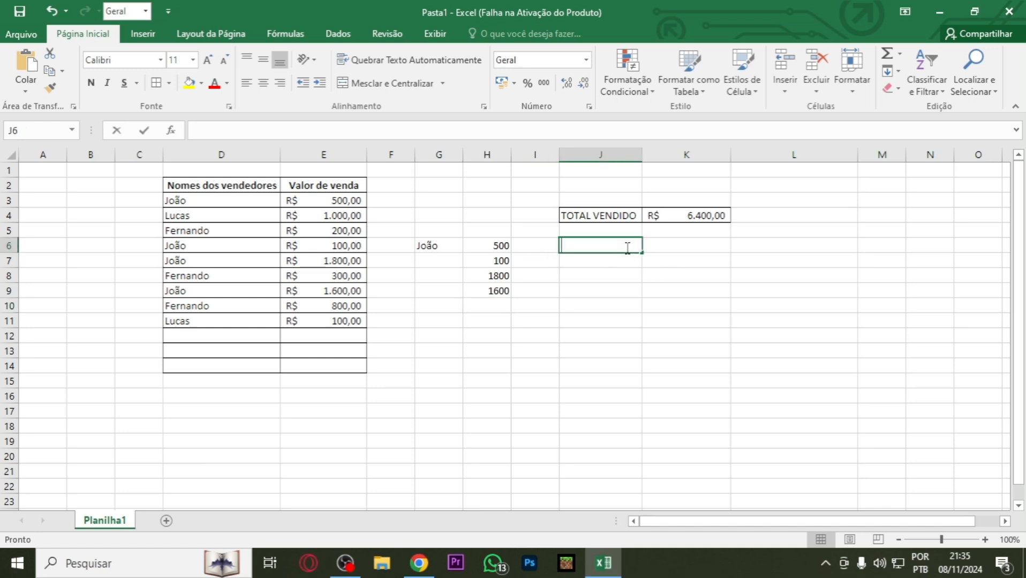
{"action": "type", "text": "João"}
{"action": "key", "text": "Return"}
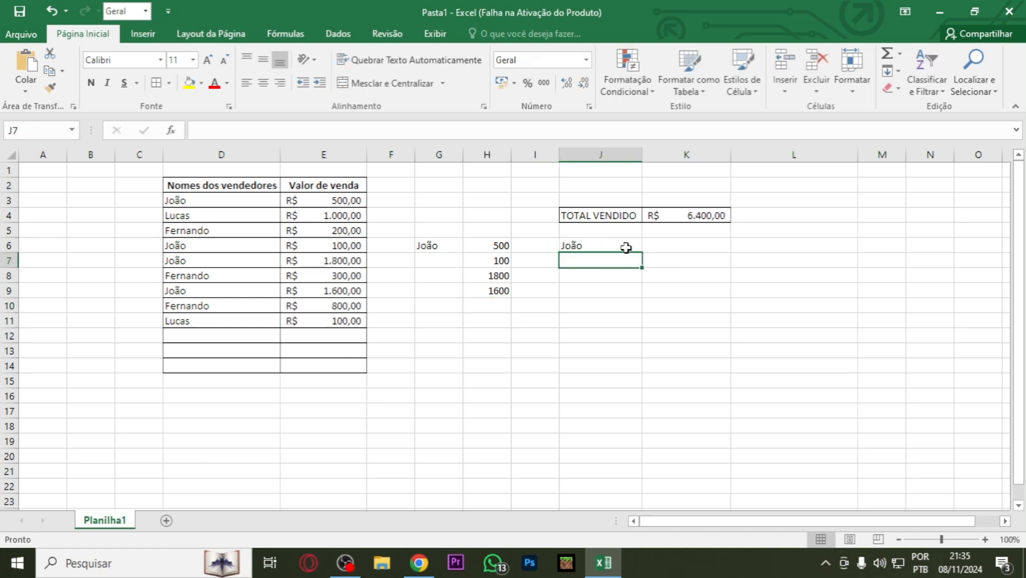
{"action": "type", "text": "F"}
{"action": "type", "text": "Lucas"}
{"action": "key", "text": "Return"}
{"action": "key", "text": "Return"}
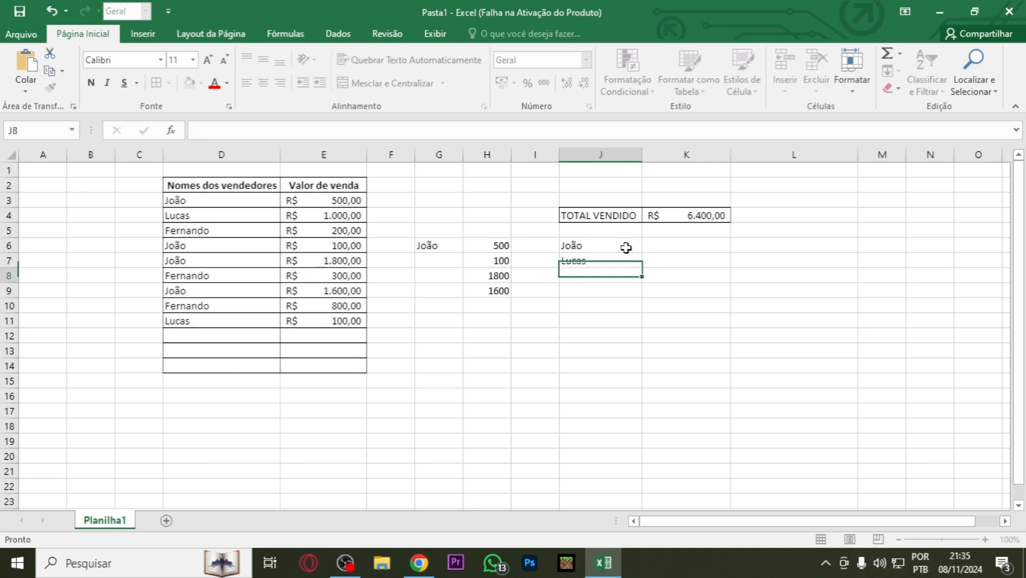
{"action": "key", "text": "Up"}
{"action": "type", "text": "F"}
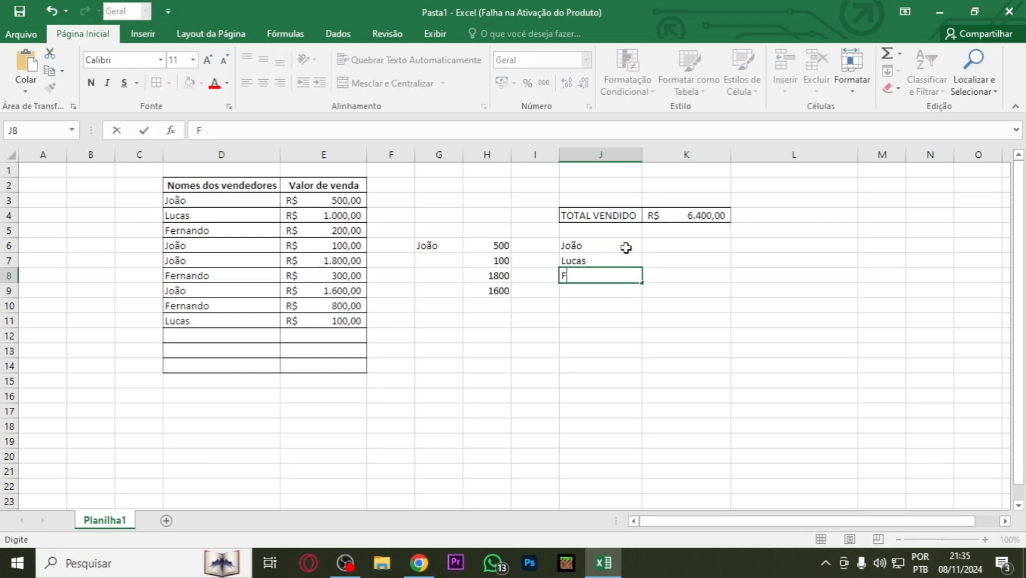
{"action": "type", "text": "ernando"}
{"action": "key", "text": "Tab"}
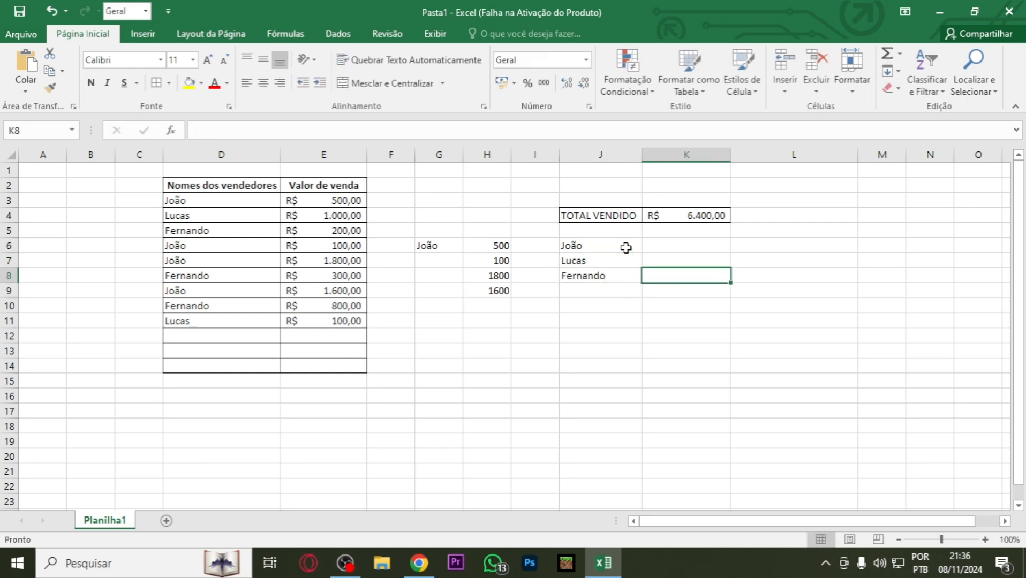
Total the first seller's side list in K6 with the formula =SOMA(H6:H9)
{"action": "left_click", "coordinate": [661, 247]}
{"action": "type", "text": "=somna("}
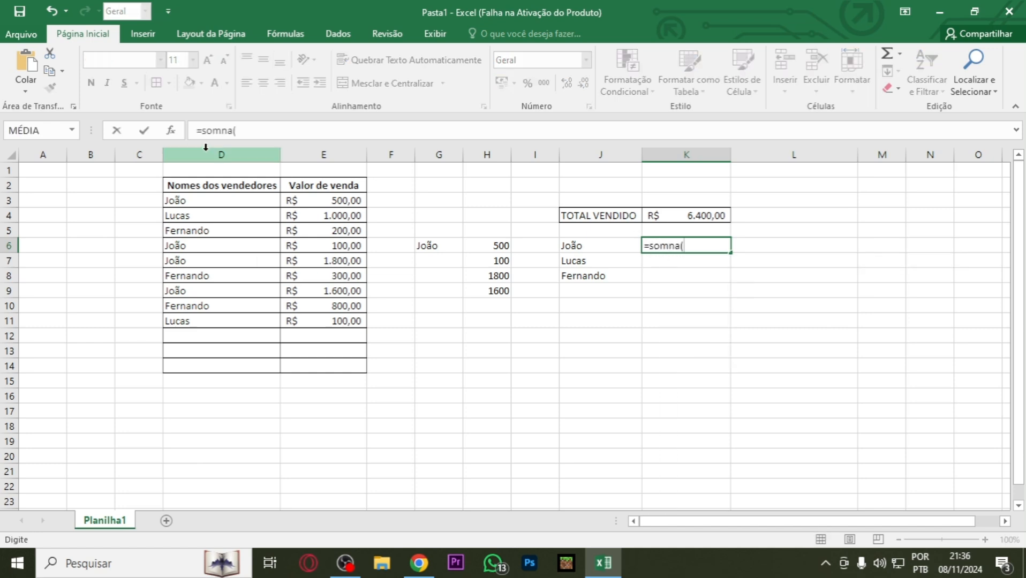
{"action": "left_click", "coordinate": [221, 131]}
{"action": "key", "text": "Delete"}
{"action": "left_click", "coordinate": [259, 131]}
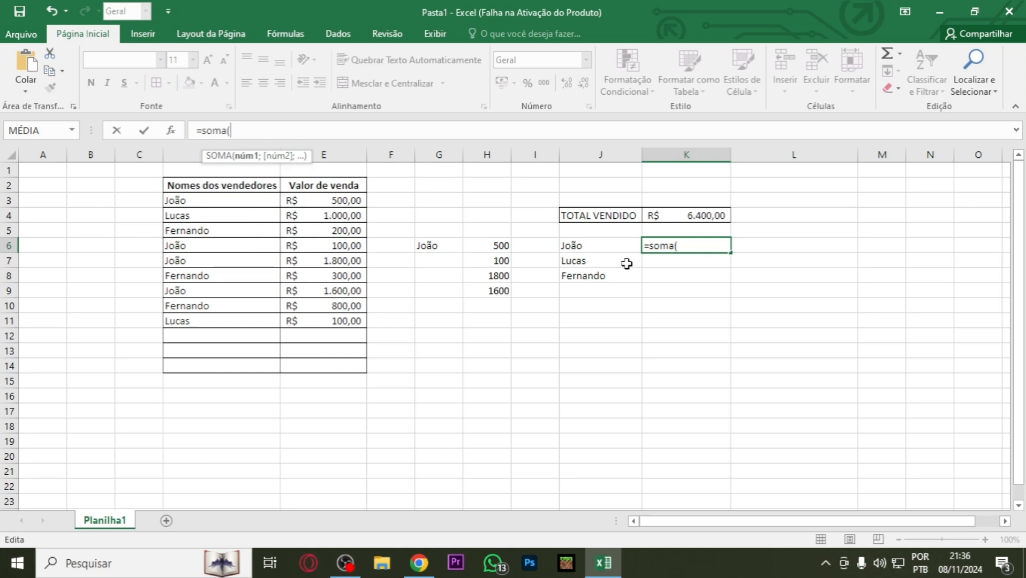
{"action": "left_click_drag", "start_coordinate": [498, 242], "coordinate": [496, 303]}
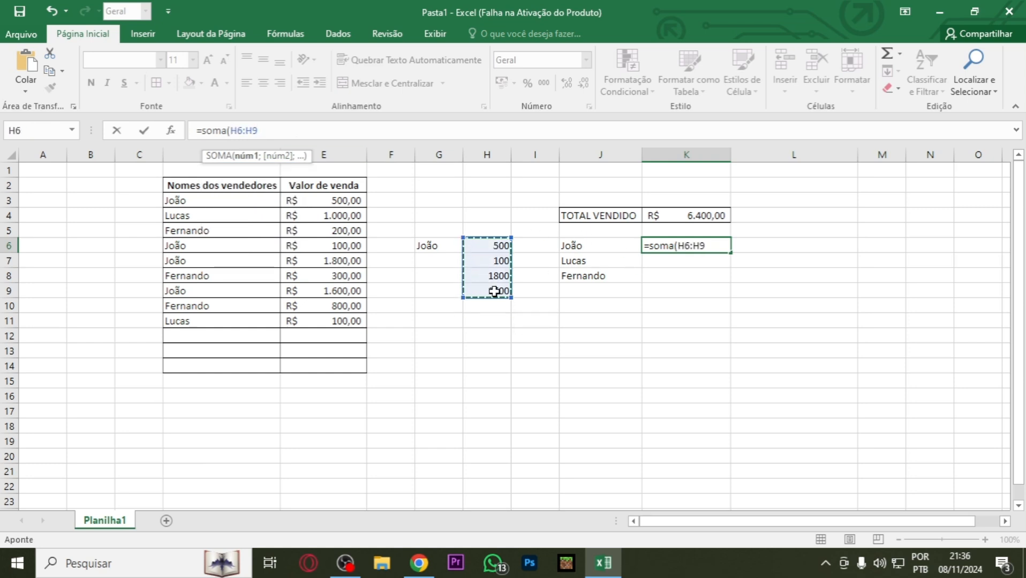
{"action": "key", "text": "Return"}
Apply the accounting currency format (R$) to K6:K8 and H6:H9
{"action": "left_click_drag", "start_coordinate": [676, 242], "coordinate": [678, 276]}
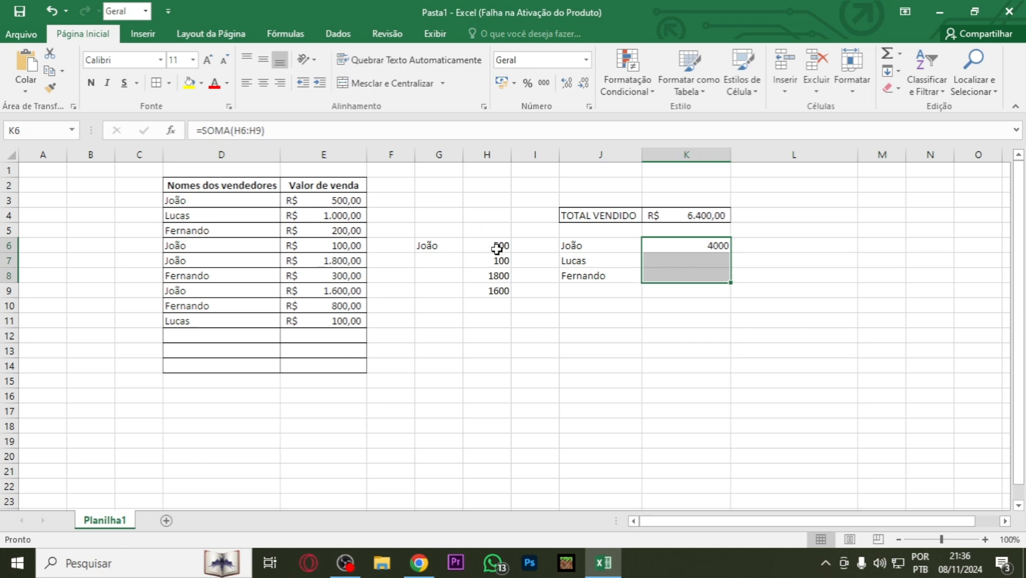
{"action": "left_click_drag", "start_coordinate": [499, 249], "coordinate": [499, 291]}
{"action": "left_click", "coordinate": [502, 84]}
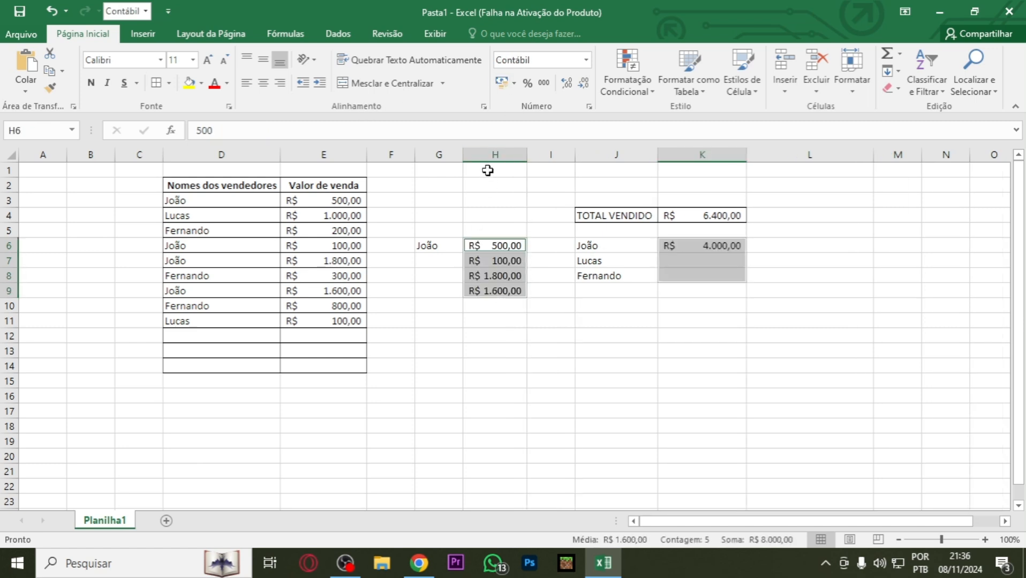
{"action": "left_click", "coordinate": [490, 155]}
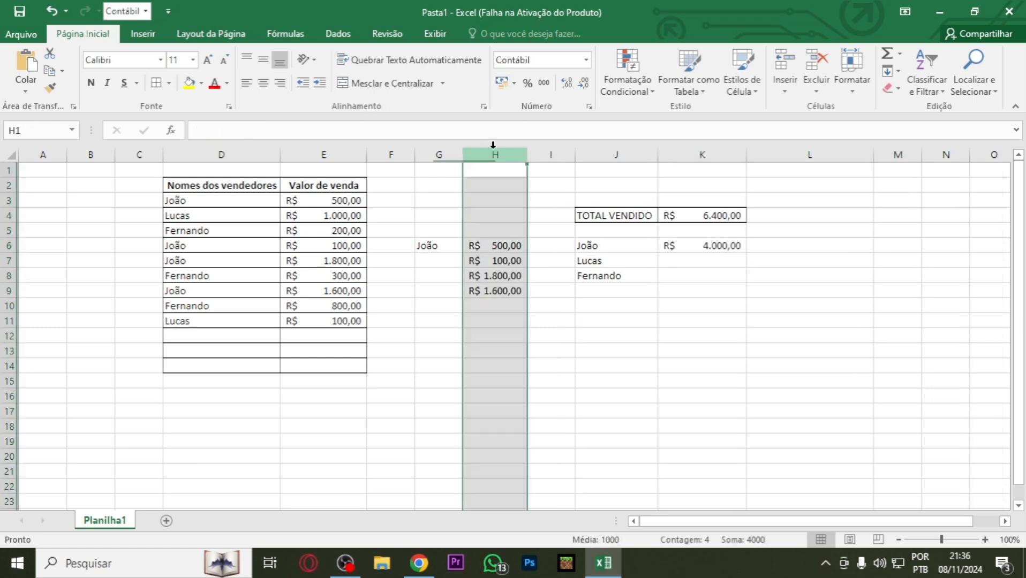
{"action": "left_click", "coordinate": [705, 262]}
{"action": "type", "text": "="}
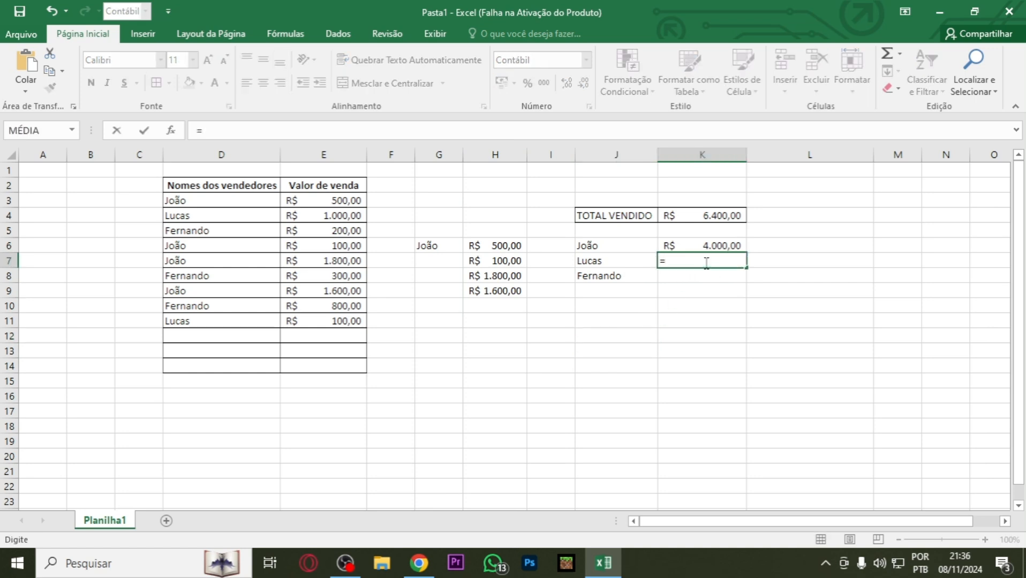
{"action": "key", "text": "Escape"}
Start a side list for the second seller by entering that seller's name in G11
{"action": "left_click", "coordinate": [557, 348]}
{"action": "left_click", "coordinate": [432, 324]}
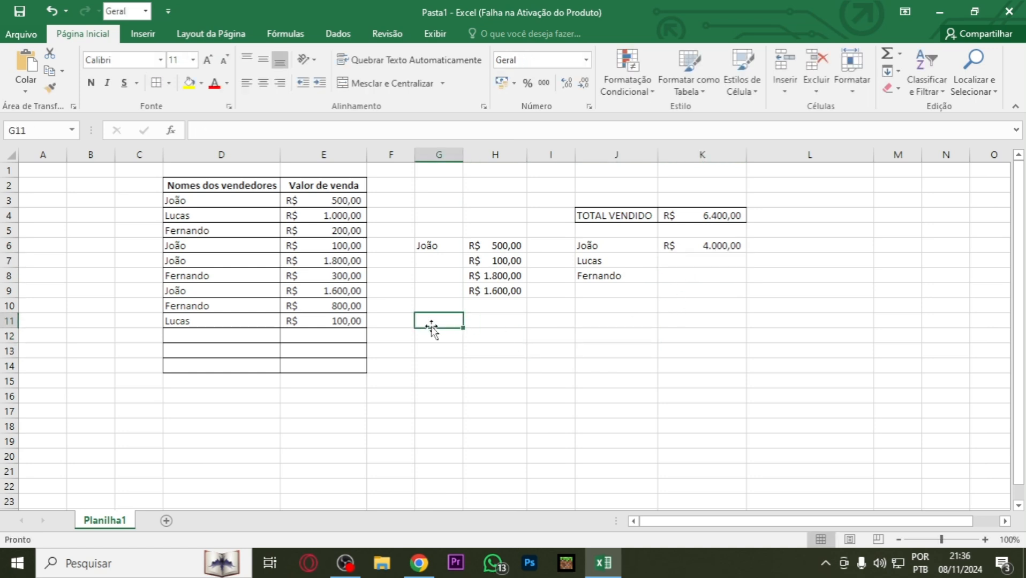
{"action": "type", "text": "Lucas"}
{"action": "left_click", "coordinate": [481, 364]}
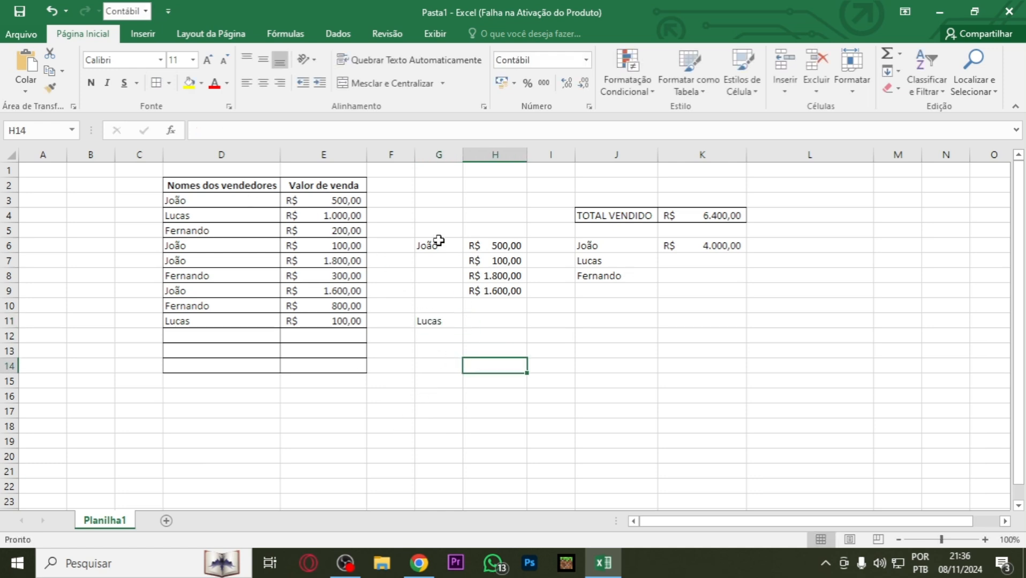
Clear the side lists in G6:H11 and the first seller's total in K6
{"action": "left_click_drag", "start_coordinate": [438, 241], "coordinate": [492, 318]}
{"action": "key", "text": "Delete"}
{"action": "left_click", "coordinate": [553, 379]}
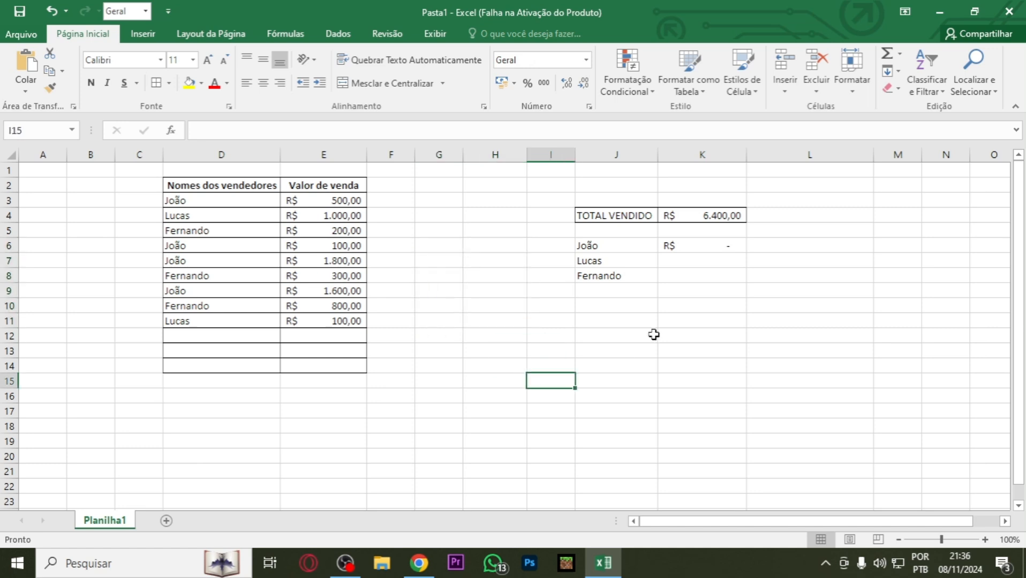
{"action": "left_click", "coordinate": [694, 264]}
{"action": "left_click", "coordinate": [686, 245]}
{"action": "key", "text": "Delete"}
{"action": "left_click", "coordinate": [735, 307]}
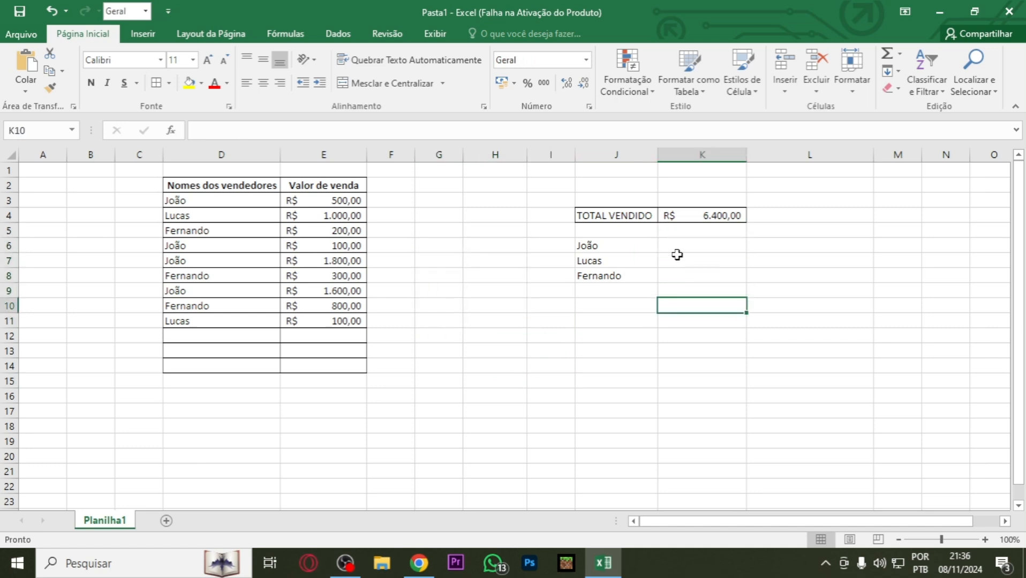
{"action": "left_click", "coordinate": [670, 248]}
{"action": "type", "text": "=soma"}
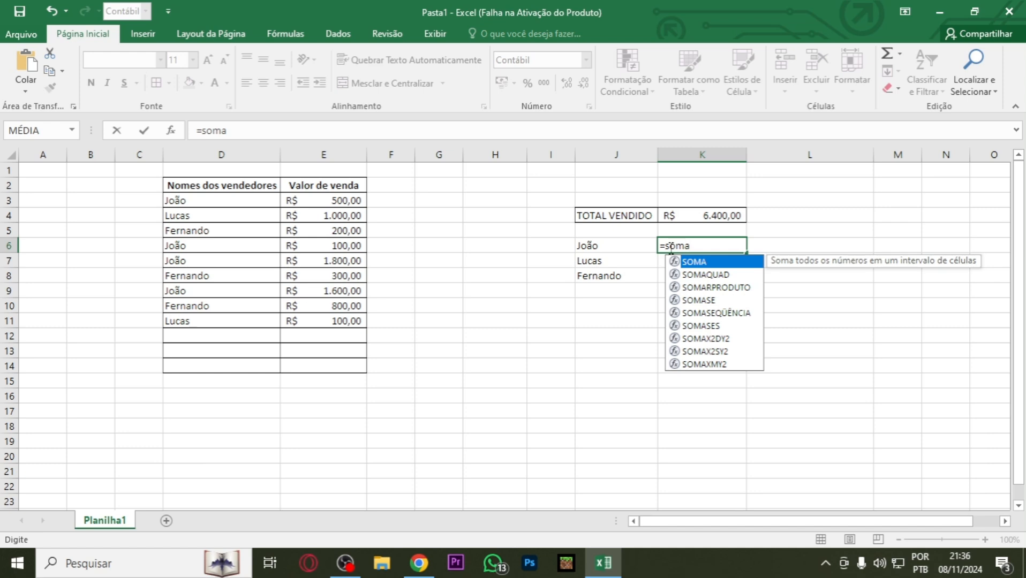
{"action": "type", "text": "se"}
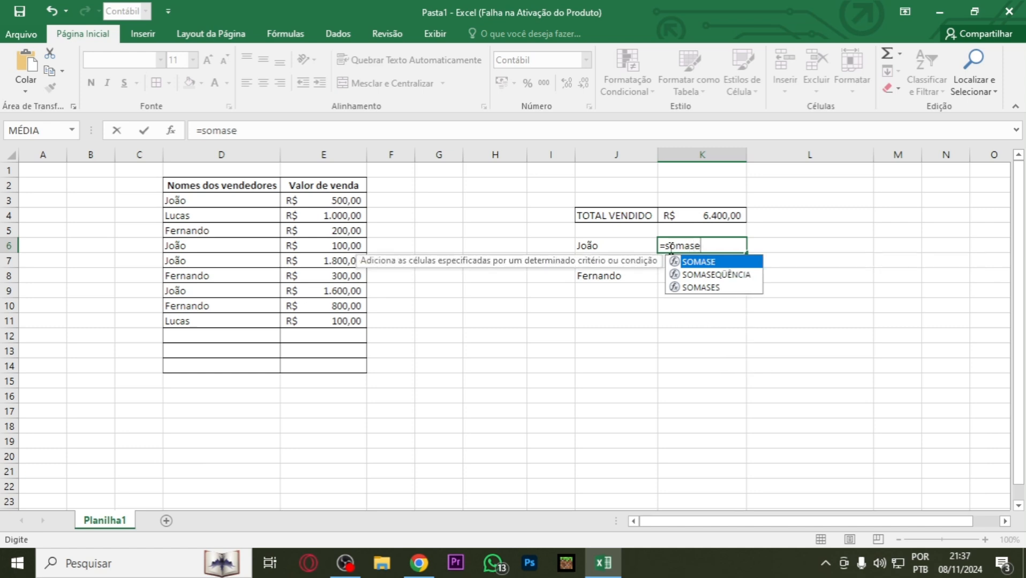
{"action": "left_click", "coordinate": [671, 248]}
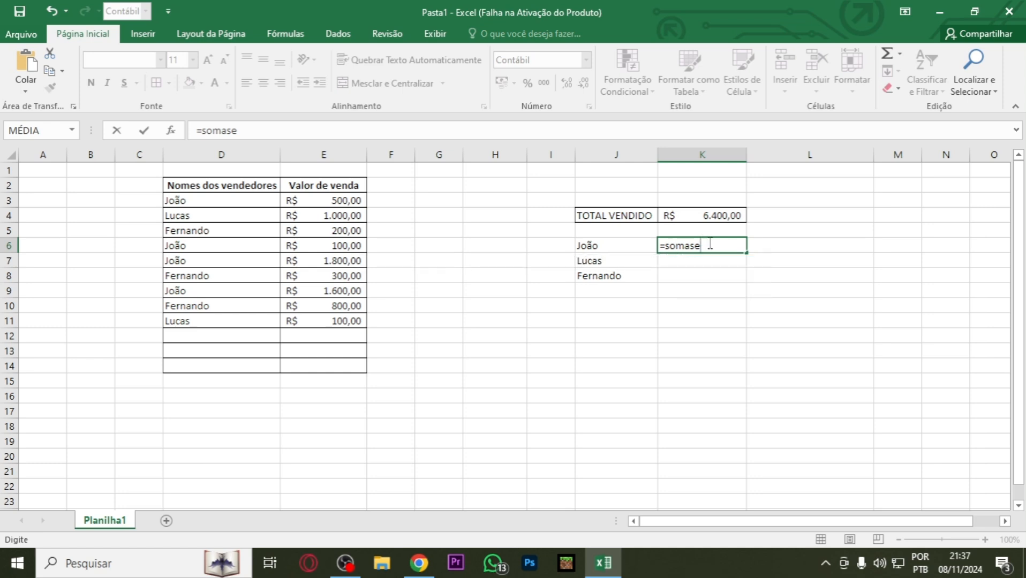
{"action": "left_click_drag", "start_coordinate": [700, 247], "coordinate": [665, 248]}
{"action": "type", "text": "SOM"}
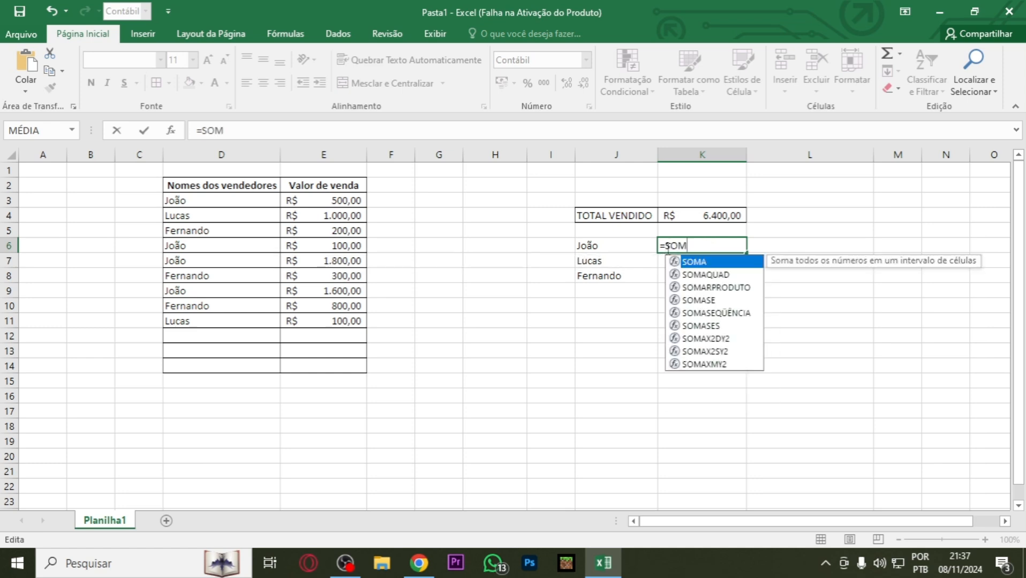
{"action": "type", "text": "ASE"}
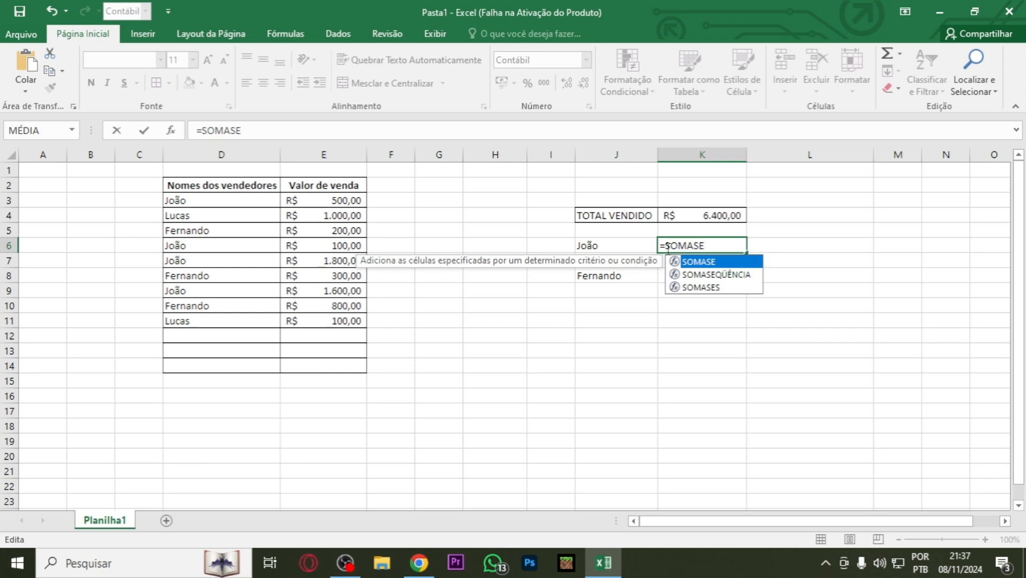
{"action": "type", "text": "("}
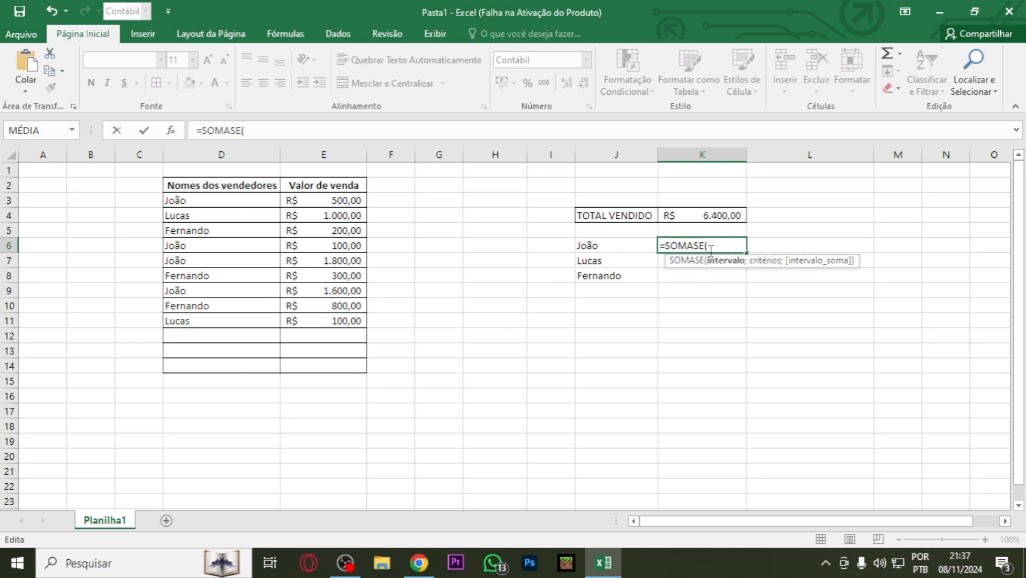
{"action": "key", "text": "BackSpace"}
{"action": "key", "text": "BackSpace"}
{"action": "key", "text": "BackSpace"}
{"action": "key", "text": "Escape"}
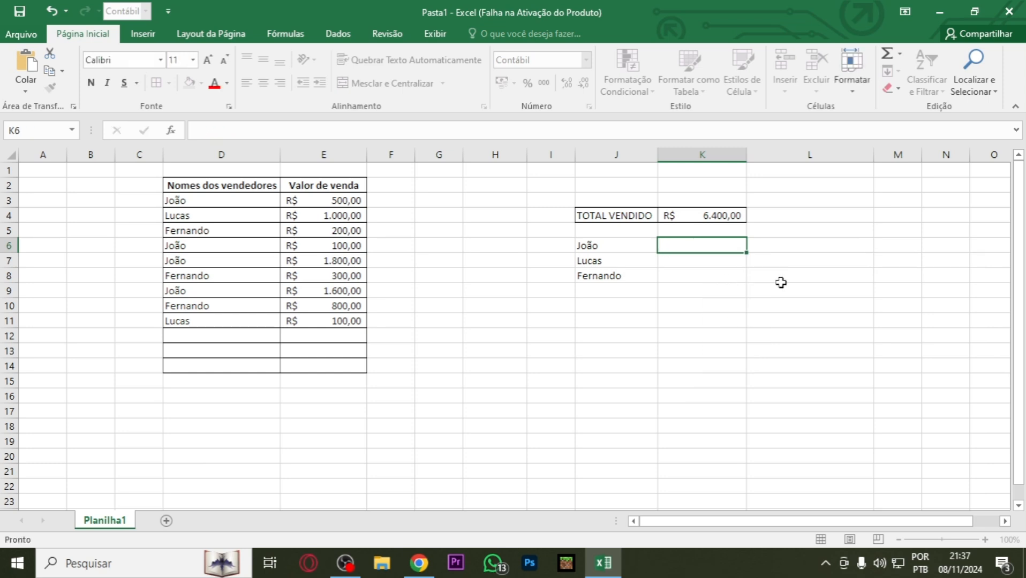
{"action": "left_click", "coordinate": [781, 278]}
Enter a SOMASE formula in K6 with range D:D, the first seller's name without quotes as criterion, and sum range E:E
{"action": "left_click", "coordinate": [660, 245]}
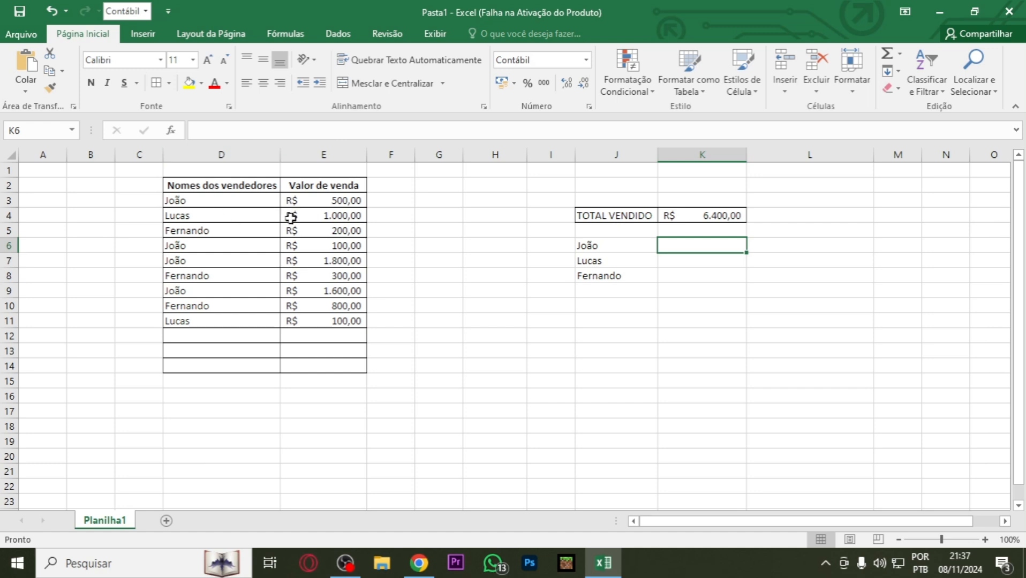
{"action": "type", "text": "="}
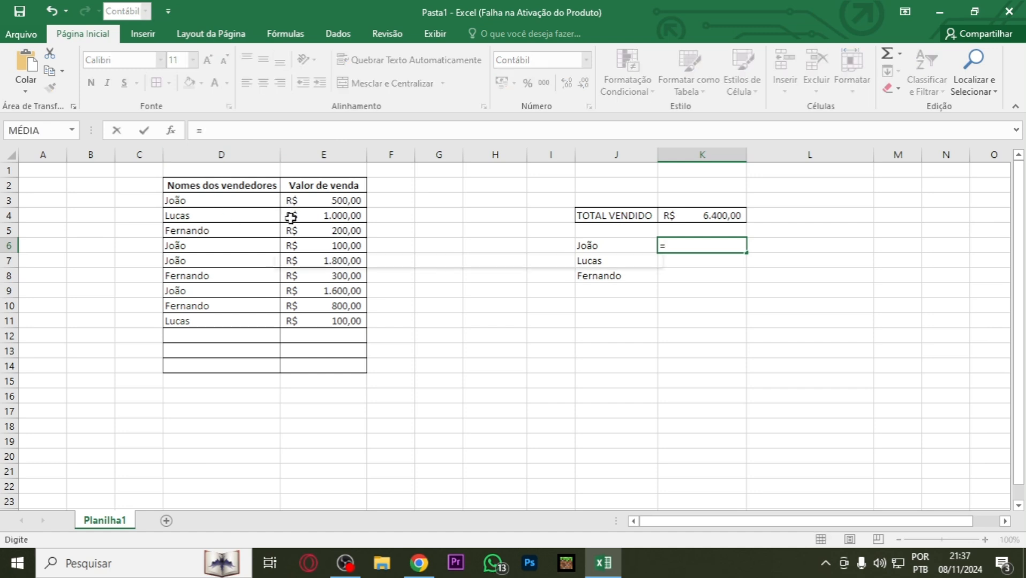
{"action": "type", "text": "SOMASE"}
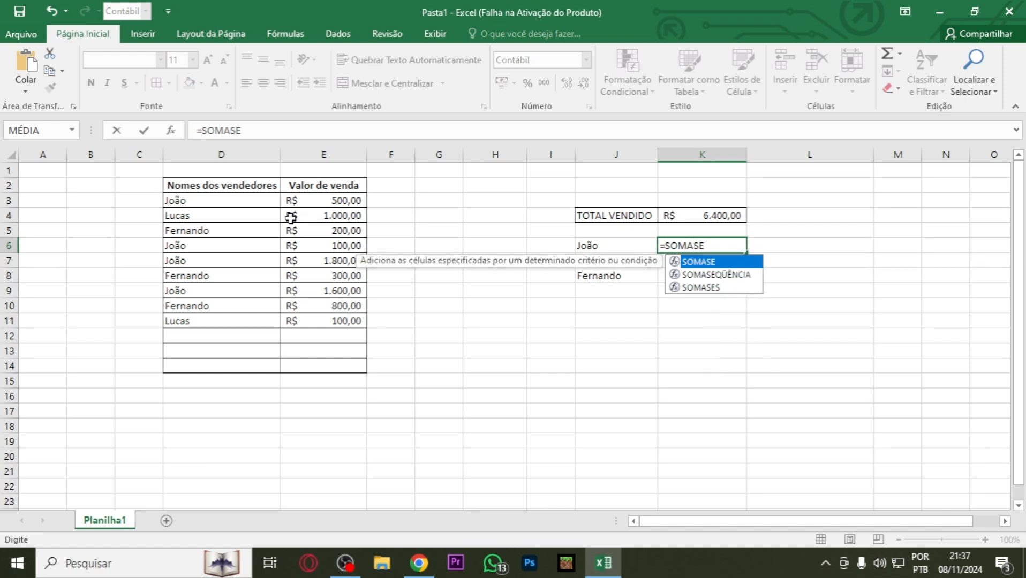
{"action": "type", "text": "("}
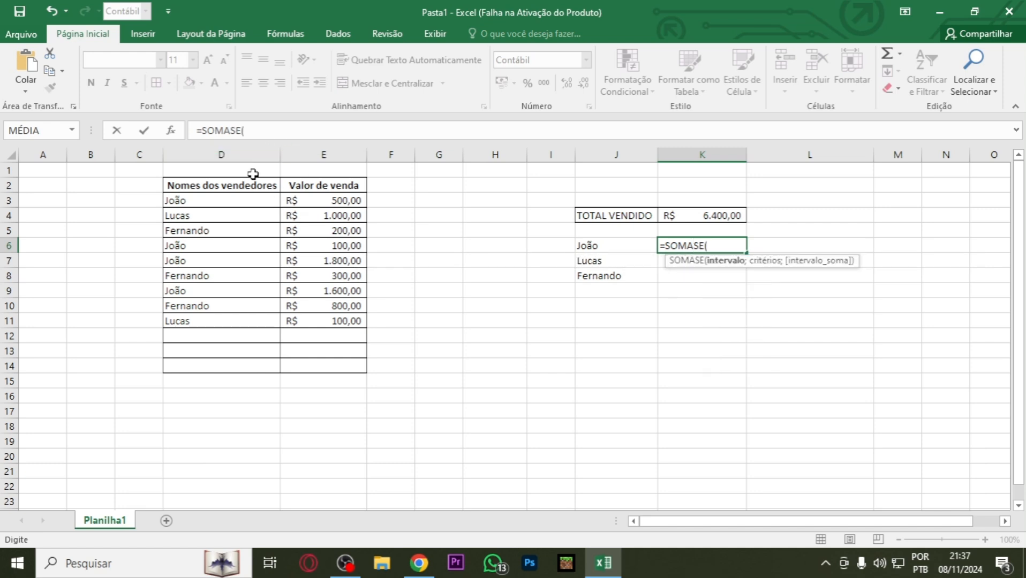
{"action": "left_click", "coordinate": [246, 150]}
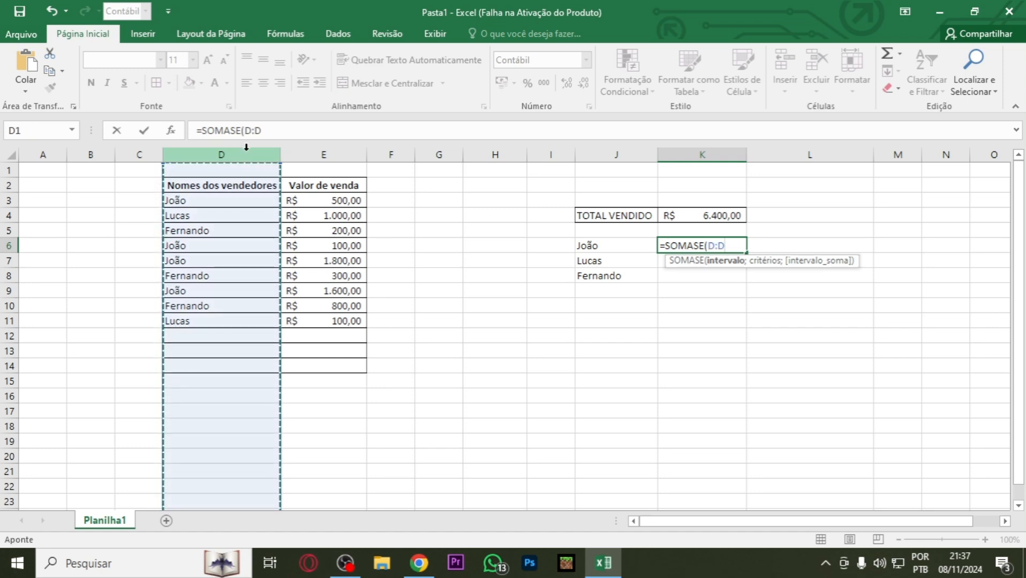
{"action": "type", "text": ";"}
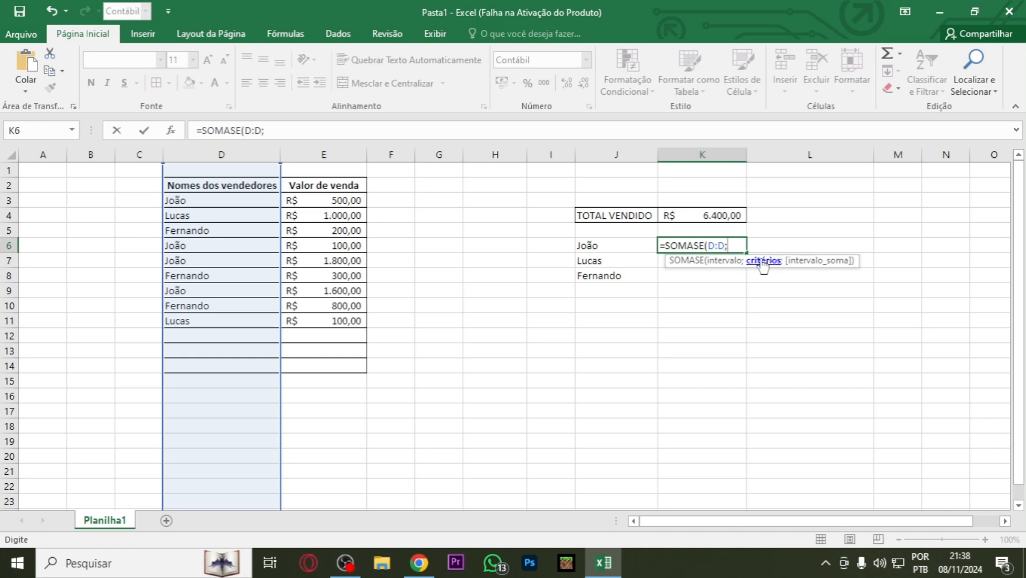
{"action": "type", "text": "J"}
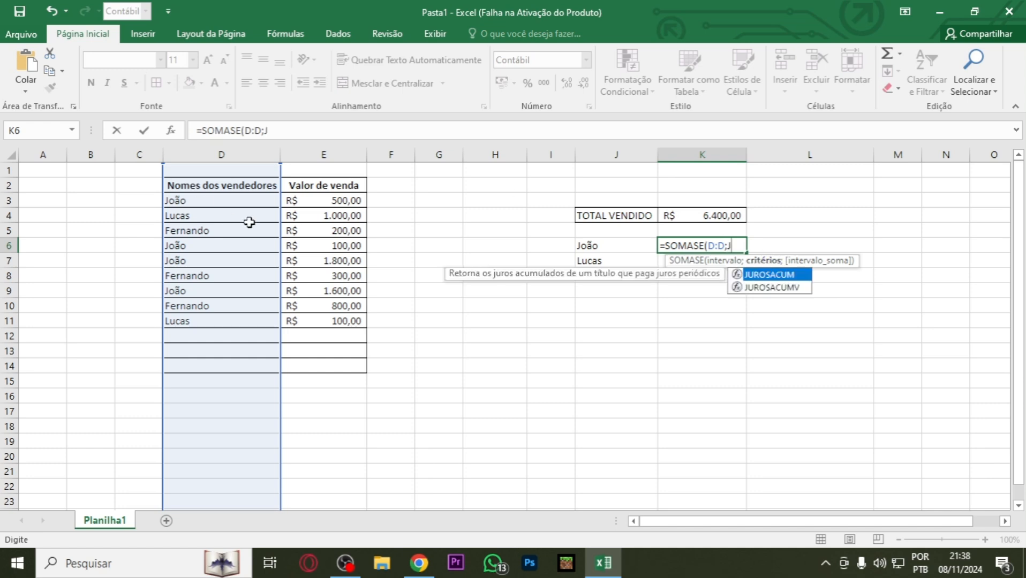
{"action": "type", "text": "oão"}
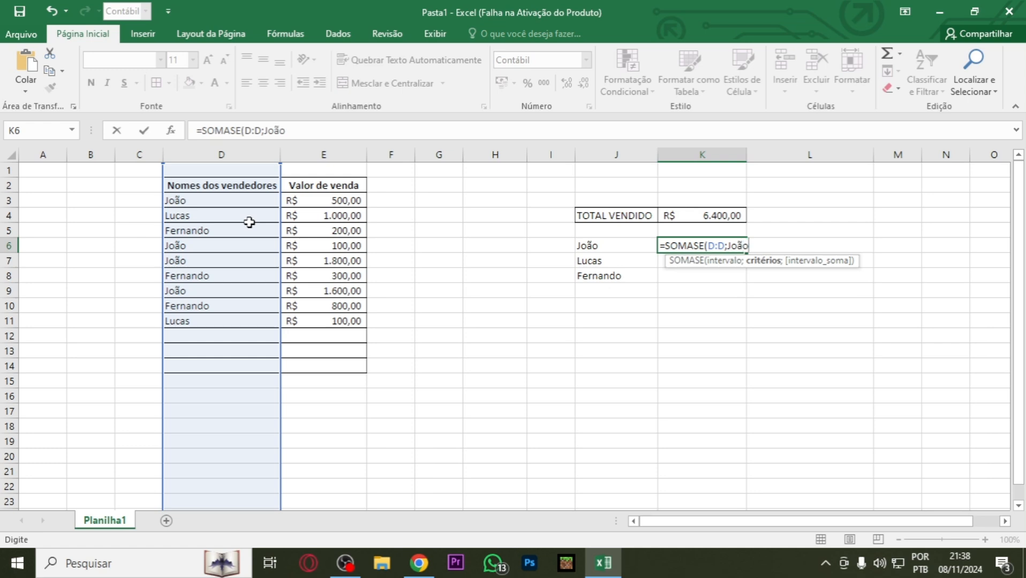
{"action": "type", "text": ";"}
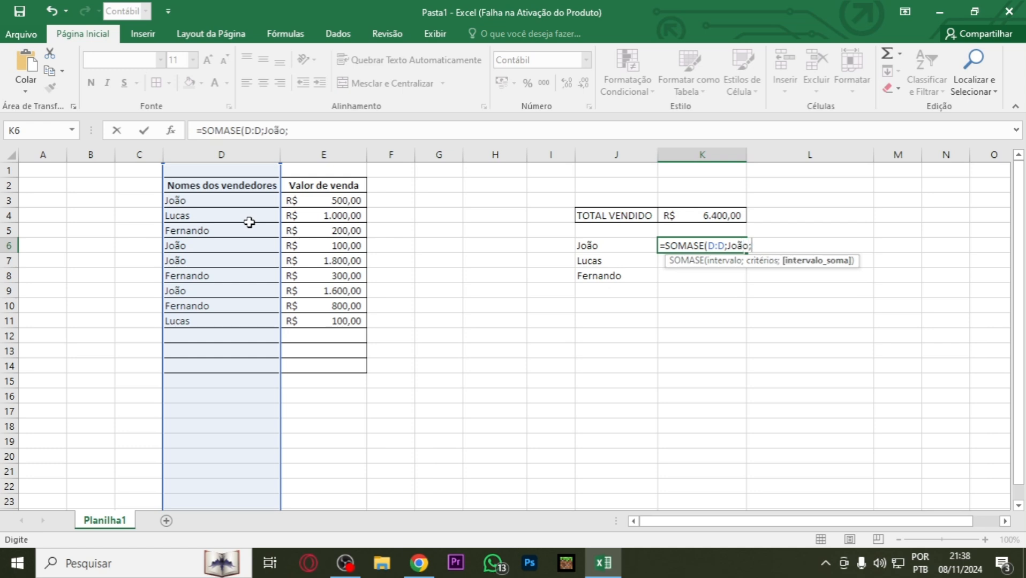
{"action": "left_click", "coordinate": [324, 153]}
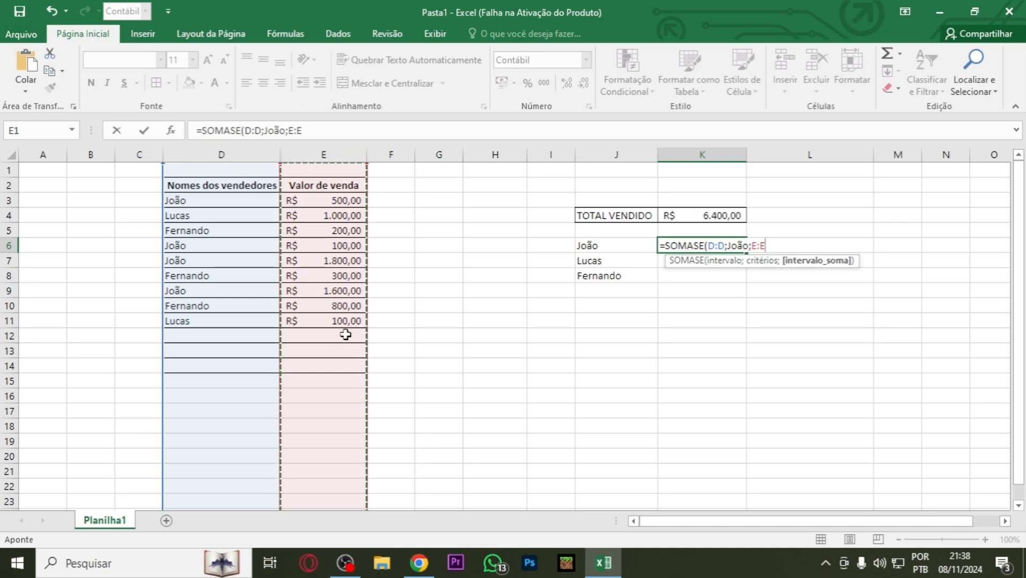
{"action": "type", "text": ")"}
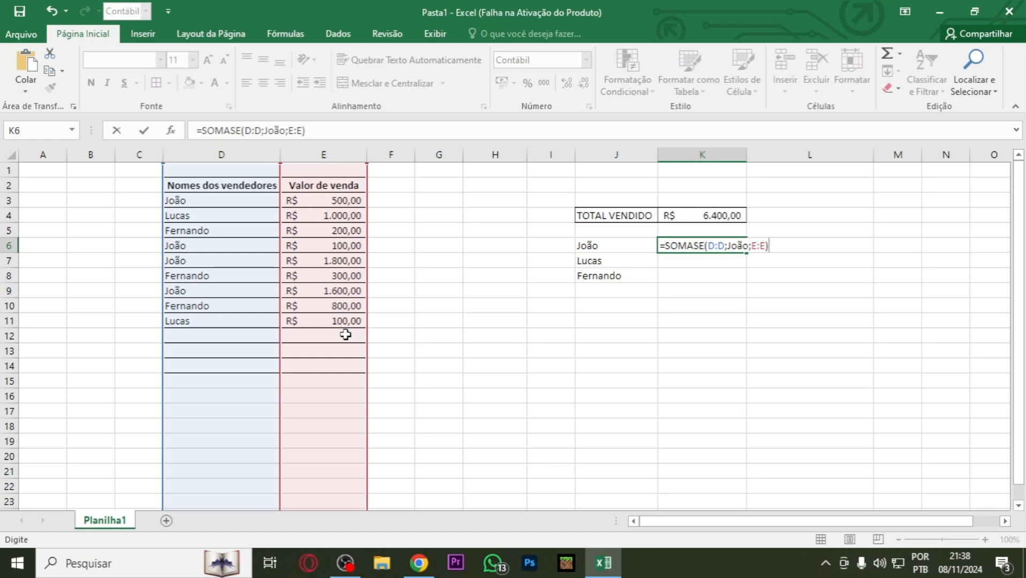
{"action": "key", "text": "Return"}
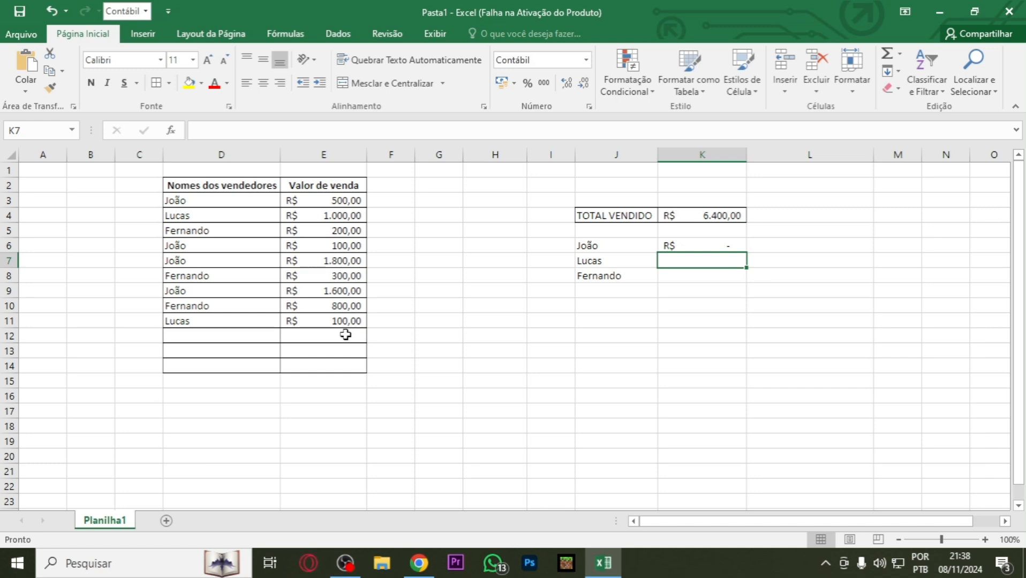
Enclose the seller's name criterion in K6's SOMASE formula in double quotation marks
{"action": "left_click", "coordinate": [672, 245]}
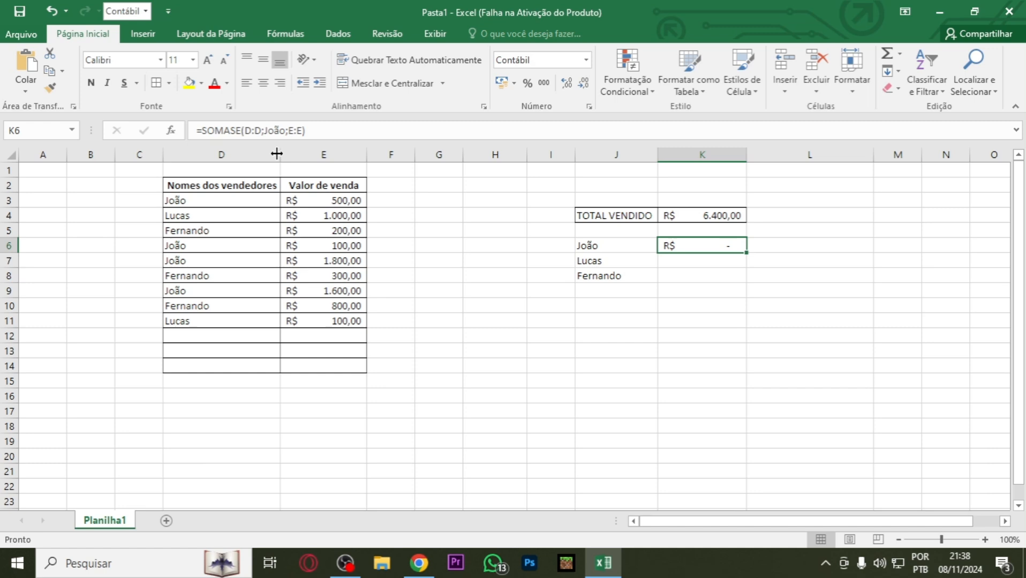
{"action": "left_click", "coordinate": [285, 131]}
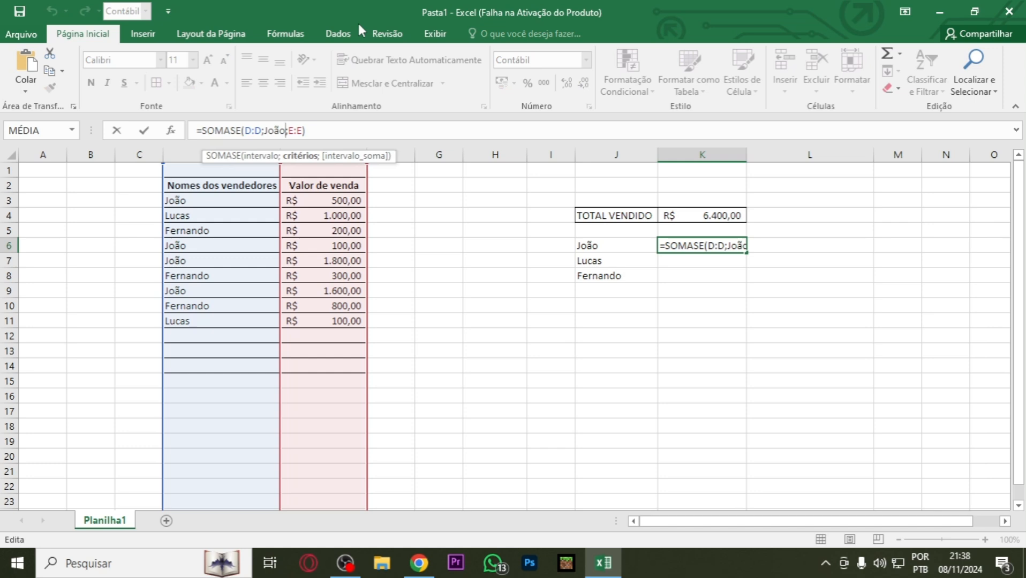
{"action": "type", "text": "\""}
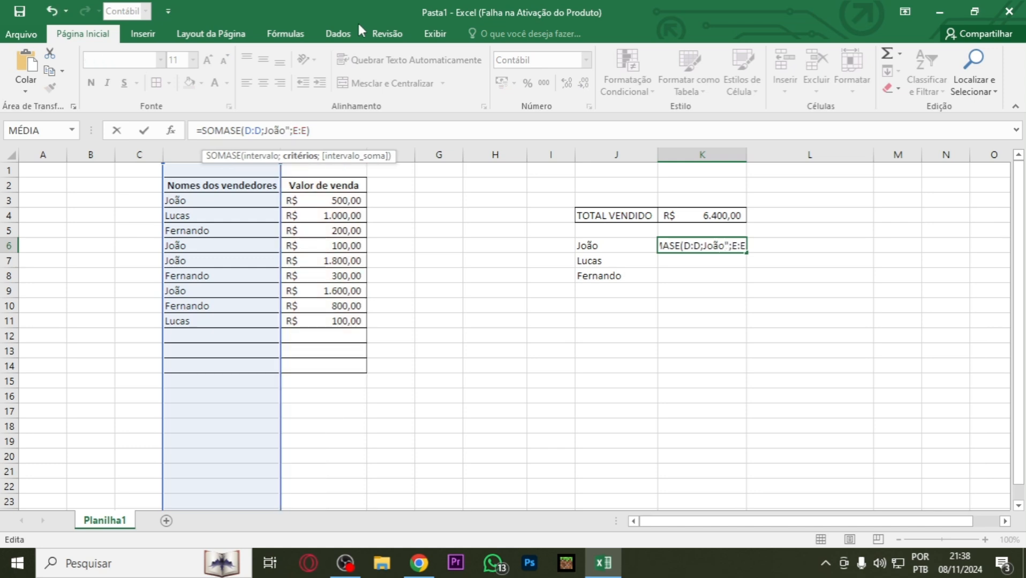
{"action": "left_click", "coordinate": [266, 130]}
{"action": "type", "text": "\""}
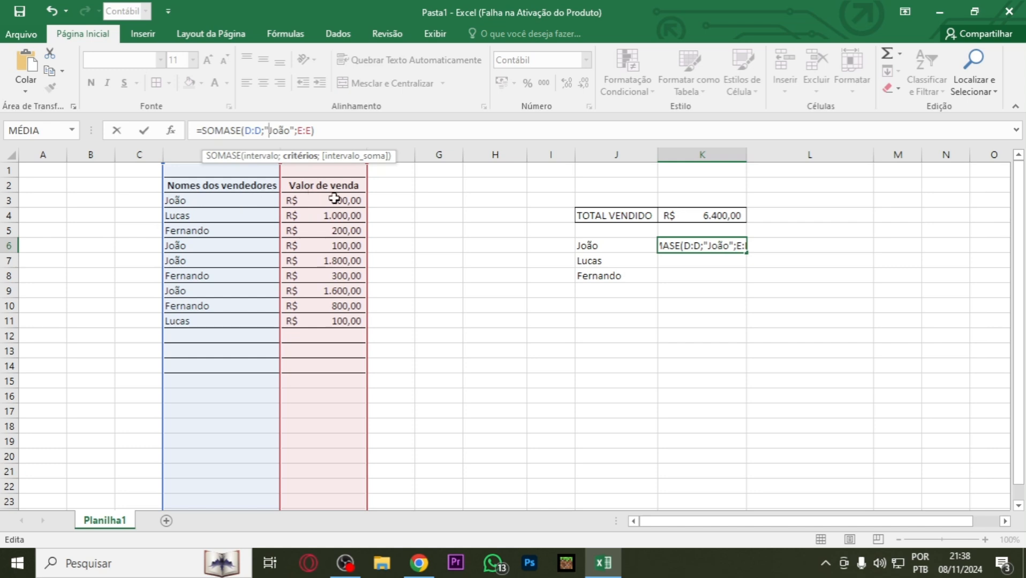
{"action": "key", "text": "Return"}
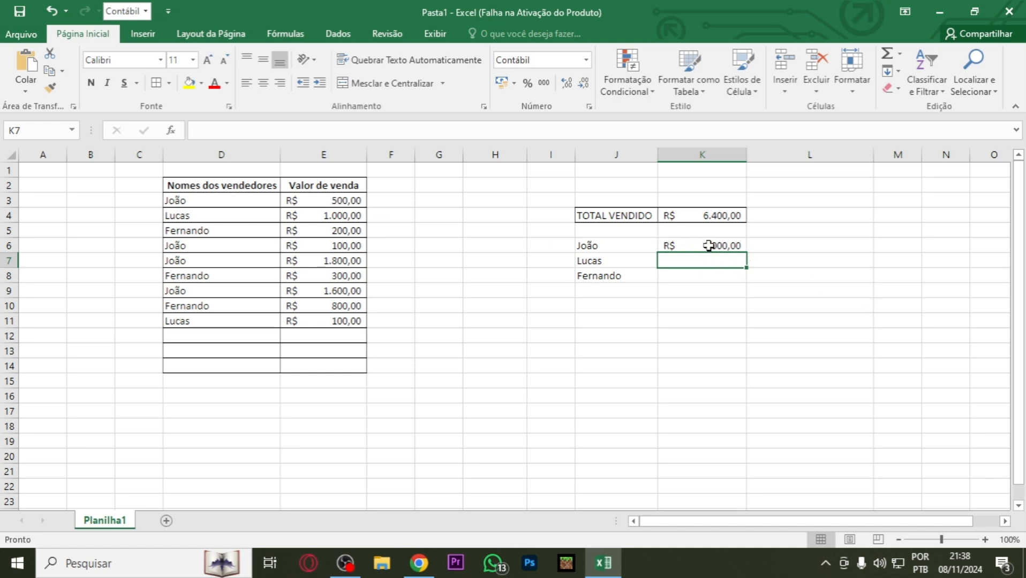
Enter a SOMASE formula in K7 with range D:D, the second seller's name in double quotes as criterion, and sum range E:E
{"action": "type", "text": "=soma"}
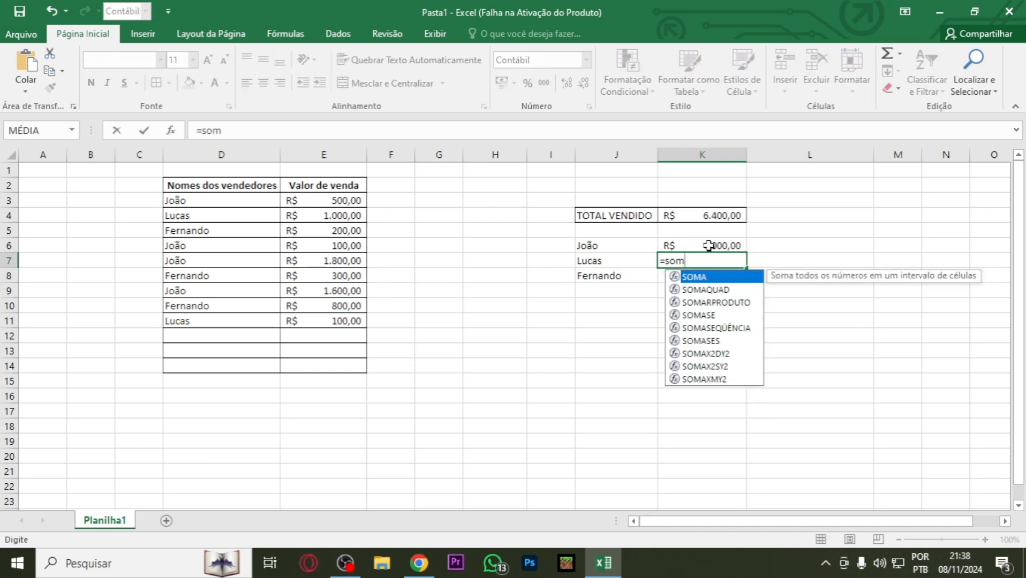
{"action": "key", "text": "BackSpace"}
{"action": "key", "text": "BackSpace"}
{"action": "key", "text": "BackSpace"}
{"action": "key", "text": "BackSpace"}
{"action": "type", "text": "SOMASE("}
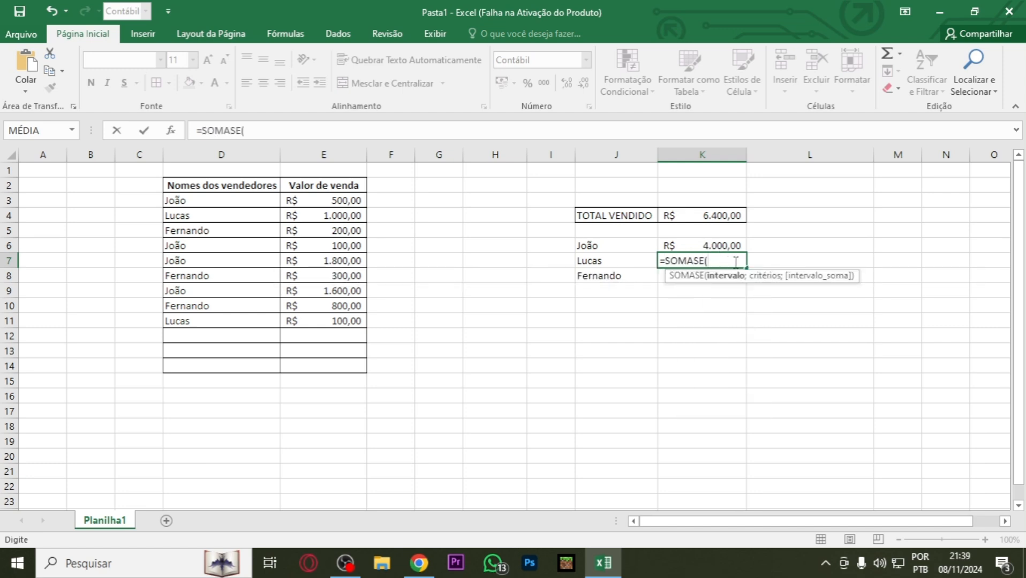
{"action": "left_click", "coordinate": [266, 148]}
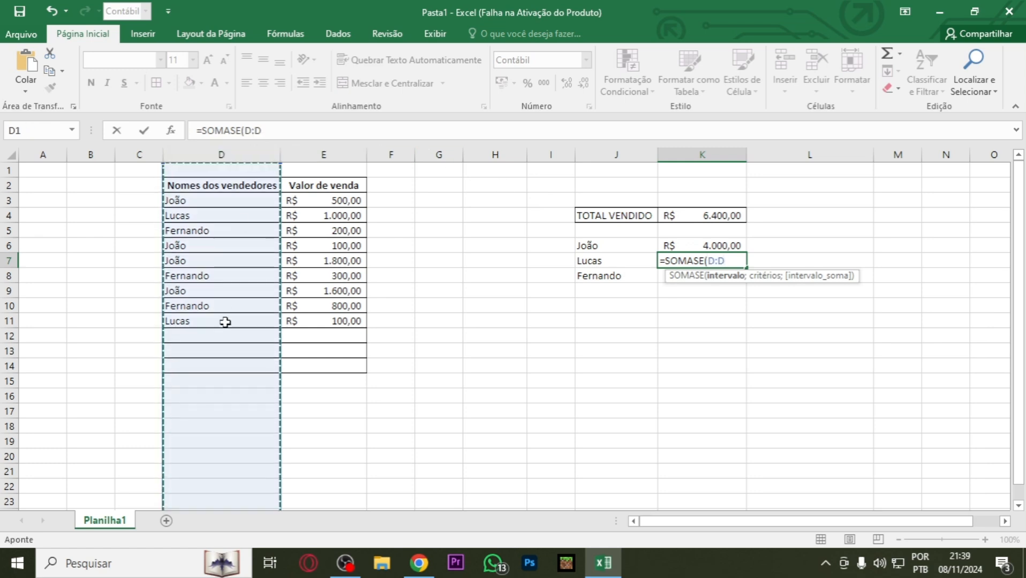
{"action": "type", "text": ";"}
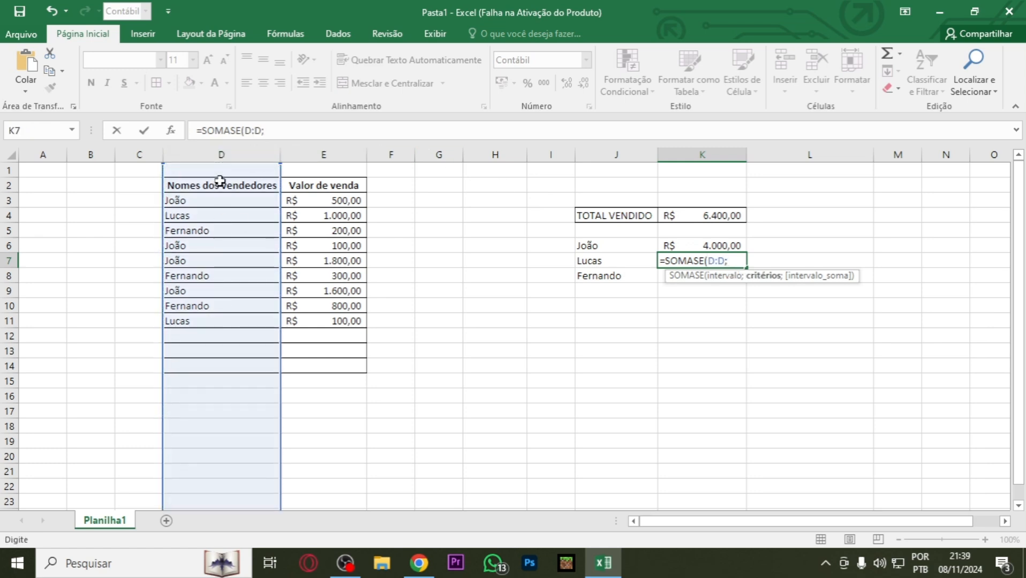
{"action": "type", "text": "LU"}
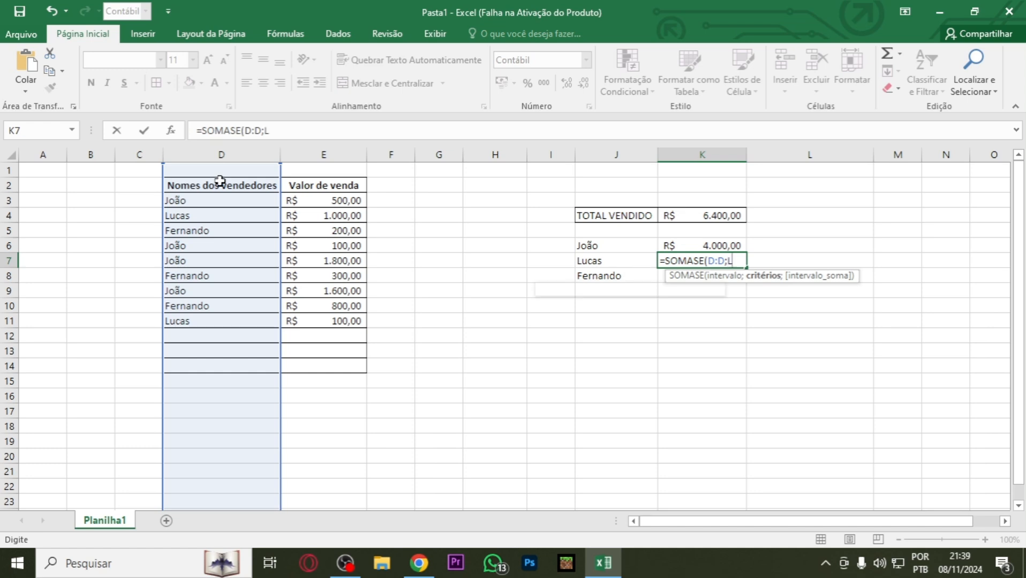
{"action": "key", "text": "BackSpace"}
{"action": "key", "text": "BackSpace"}
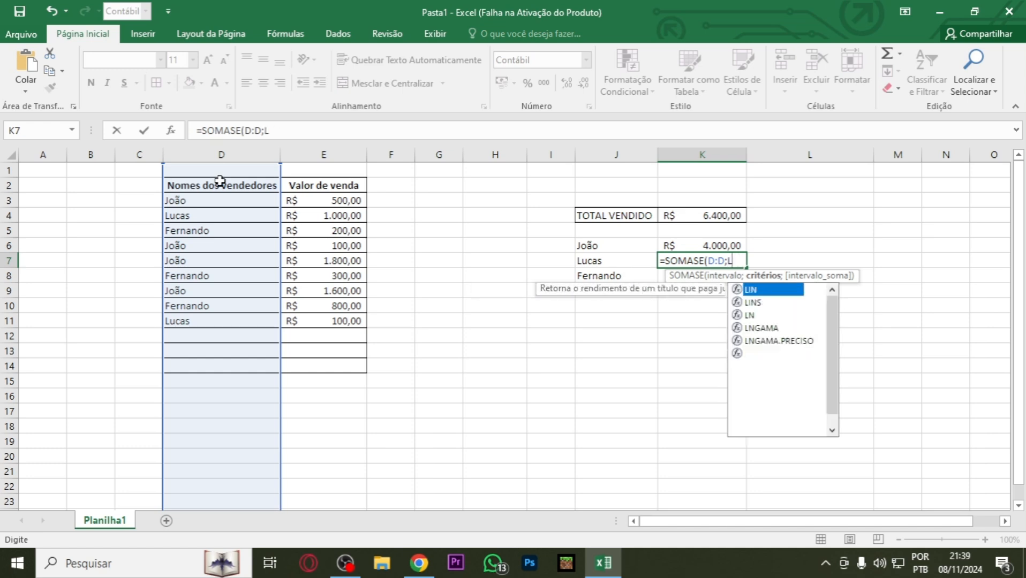
{"action": "type", "text": "\"Lucas\""}
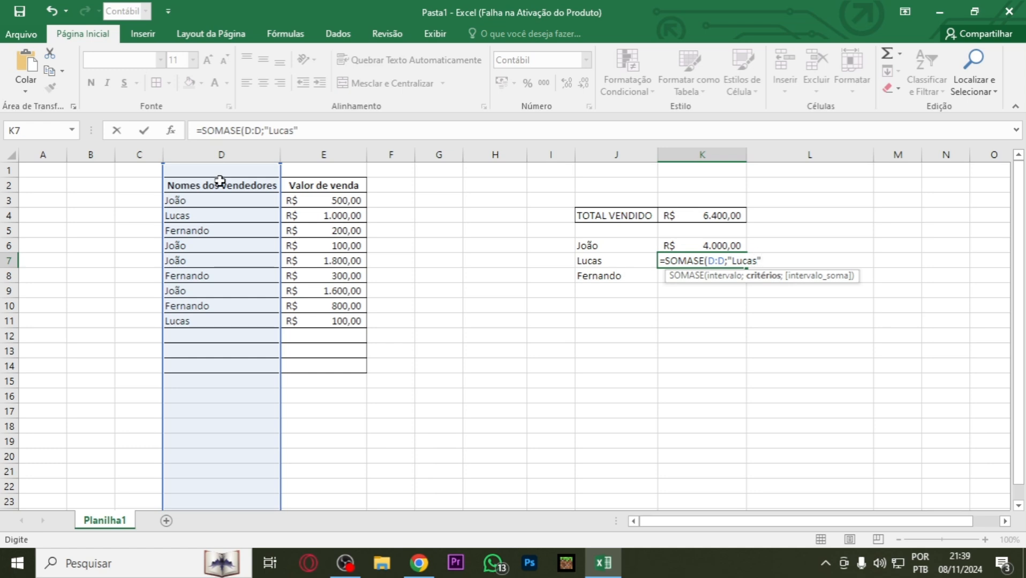
{"action": "type", "text": ";"}
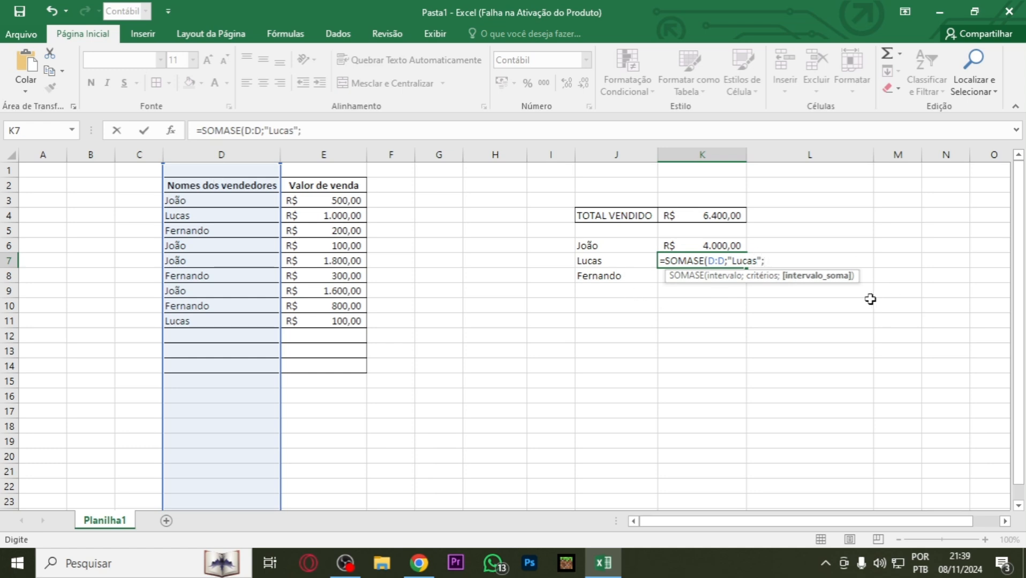
{"action": "left_click", "coordinate": [340, 154]}
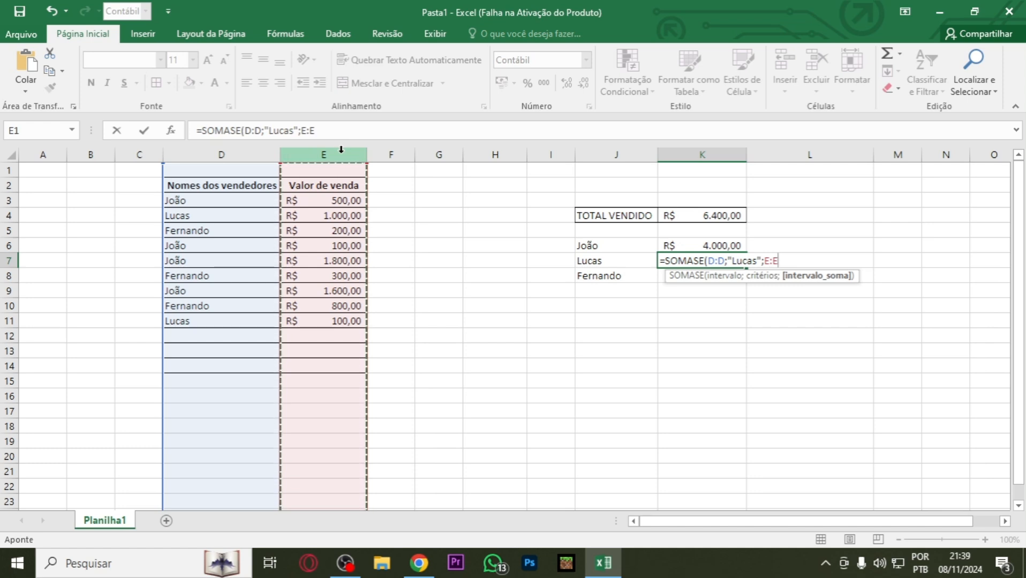
{"action": "key", "text": "Return"}
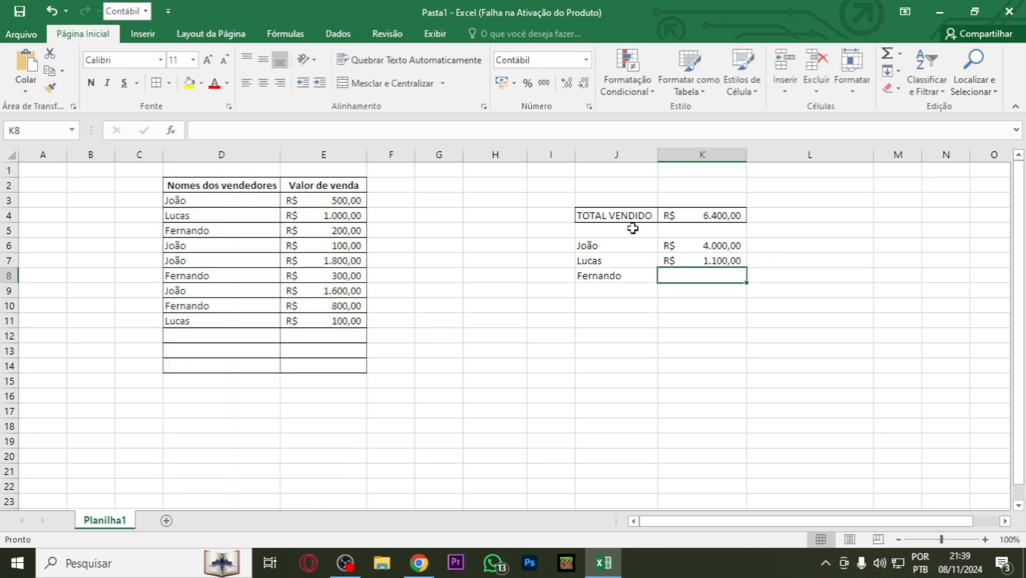
Enter a SOMASE formula in K8 with range D:D, the third seller's name in double quotes as criterion, and sum range E:E
{"action": "left_click", "coordinate": [722, 260]}
{"action": "left_click", "coordinate": [605, 259]}
{"action": "left_click", "coordinate": [696, 248]}
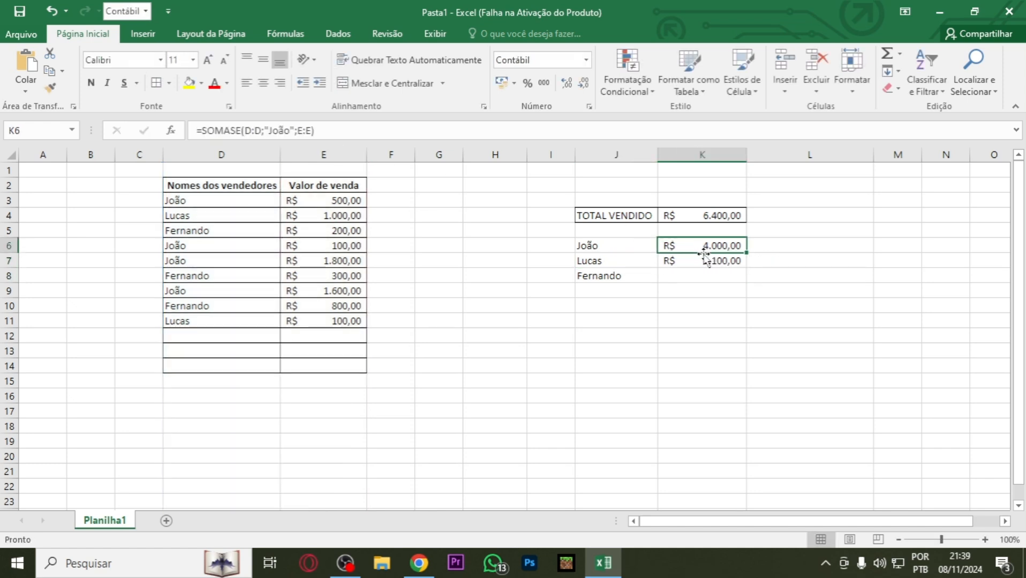
{"action": "left_click", "coordinate": [695, 261]}
{"action": "left_click", "coordinate": [698, 277]}
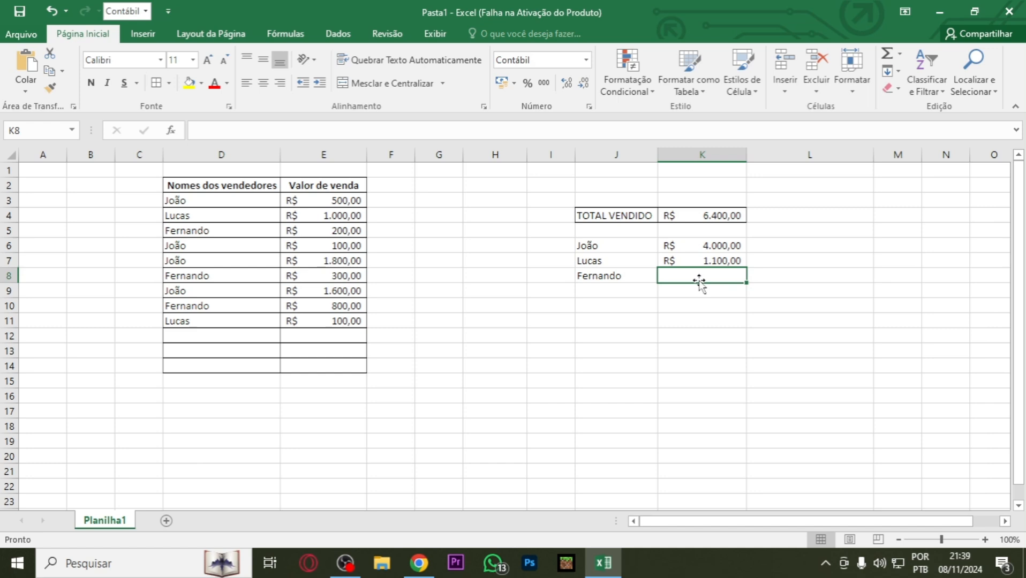
{"action": "type", "text": "=somase("}
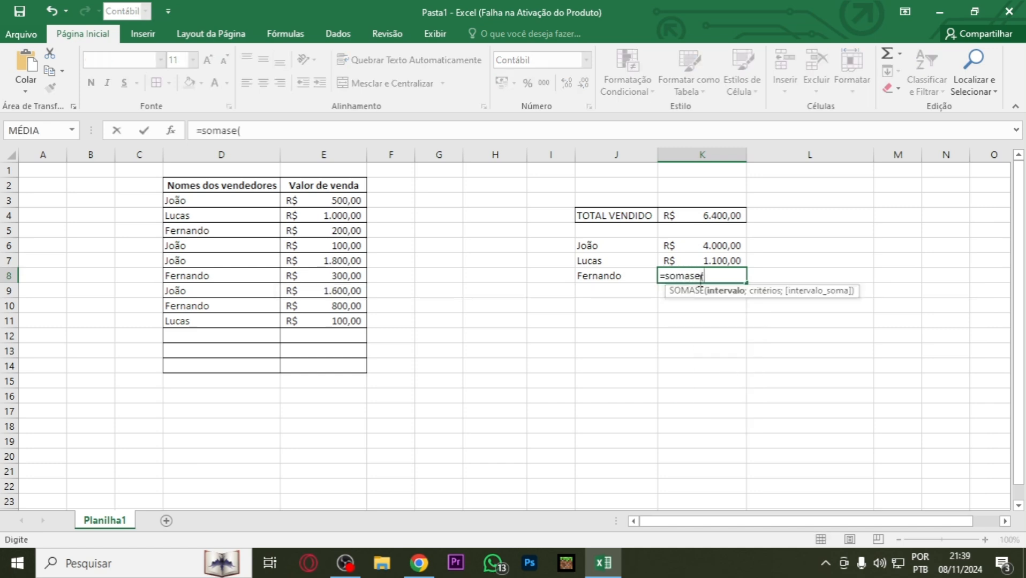
{"action": "left_click", "coordinate": [247, 150]}
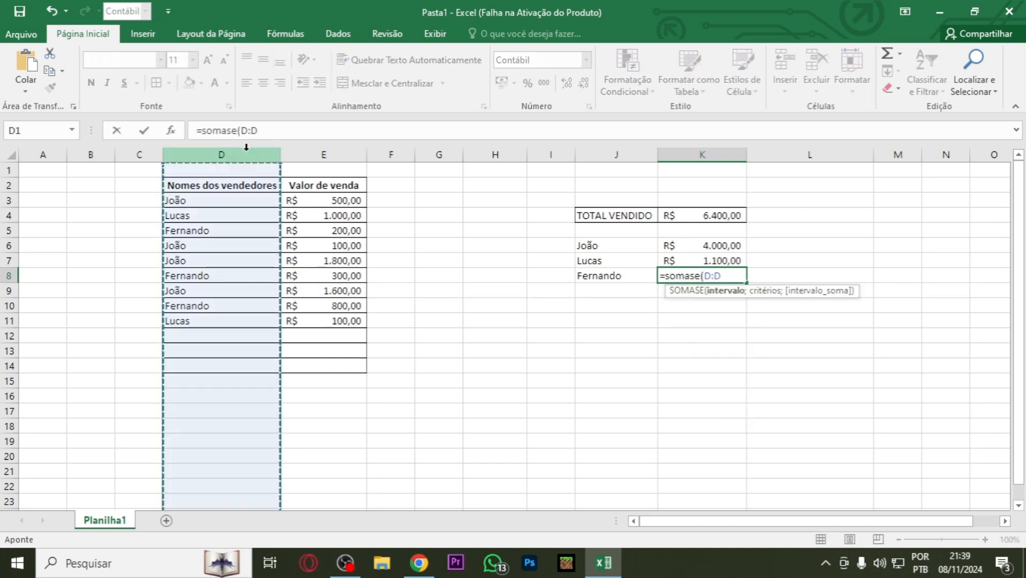
{"action": "type", "text": ";"}
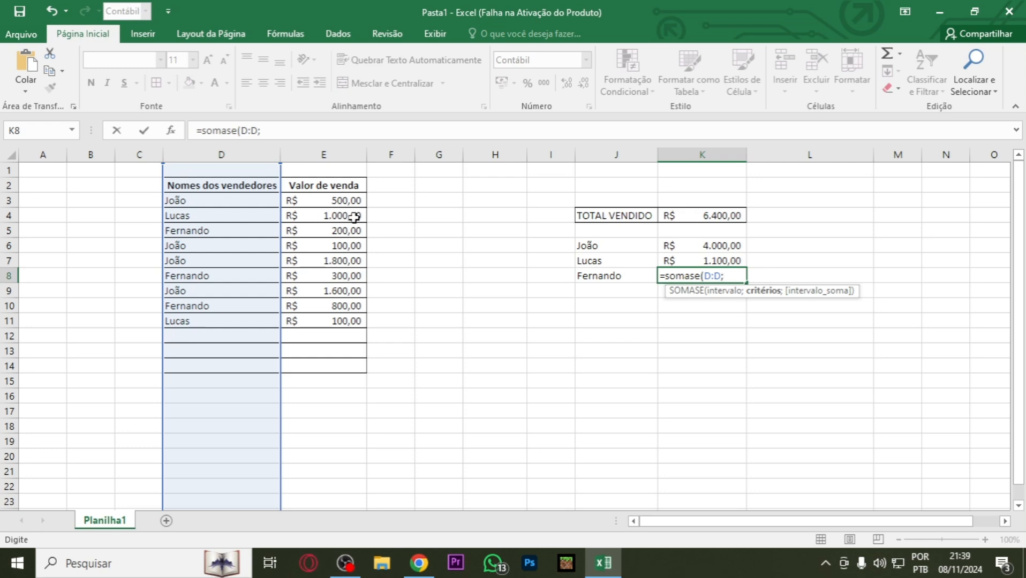
{"action": "type", "text": "\"Fernando"}
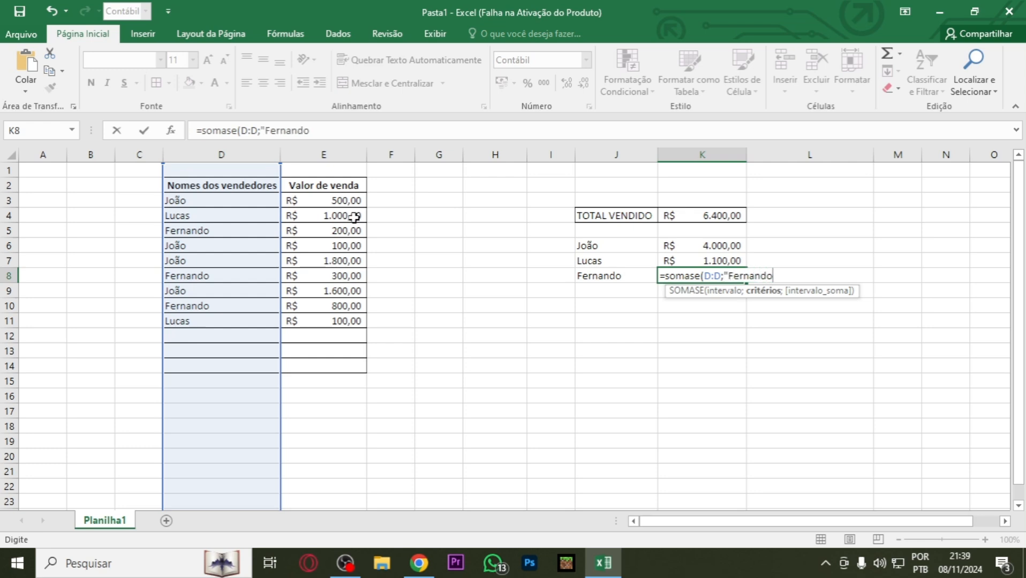
{"action": "type", "text": "\";"}
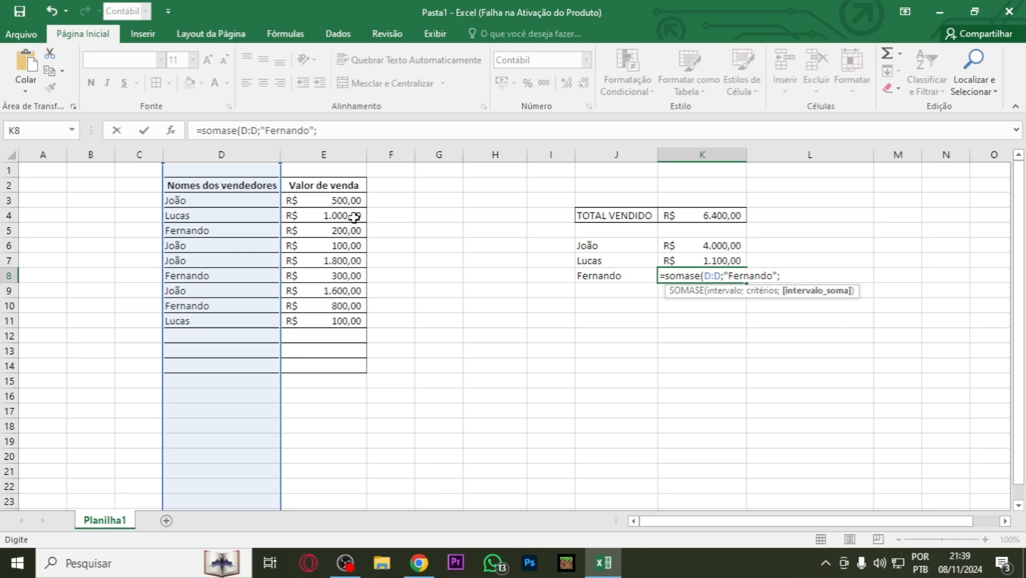
{"action": "left_click", "coordinate": [324, 155]}
{"action": "key", "text": "Return"}
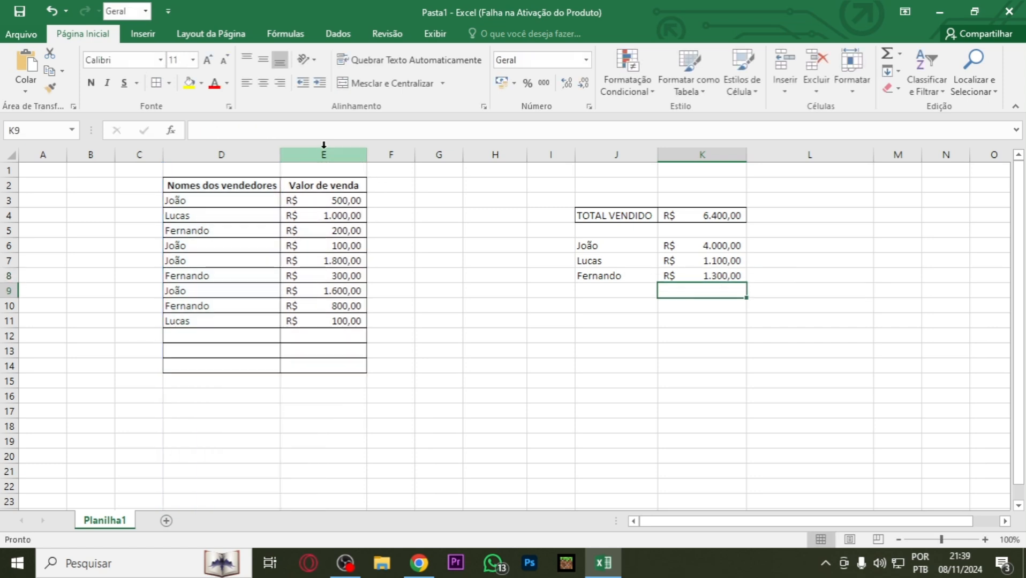
Clear the second and third sellers' totals in K7:K9
{"action": "left_click_drag", "start_coordinate": [710, 276], "coordinate": [719, 258]}
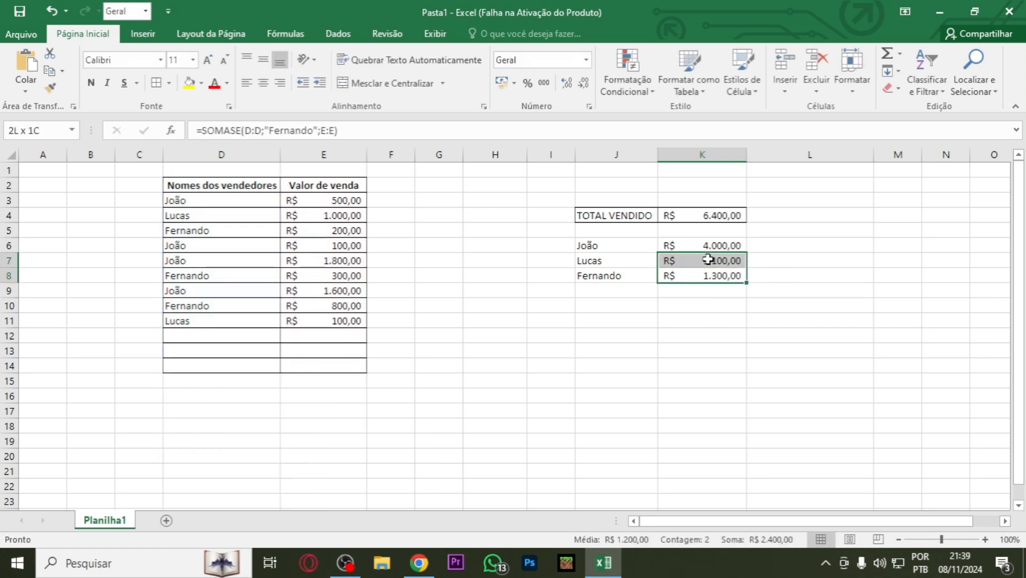
{"action": "left_click", "coordinate": [612, 304]}
{"action": "left_click", "coordinate": [619, 247]}
{"action": "left_click_drag", "start_coordinate": [619, 247], "coordinate": [651, 434]}
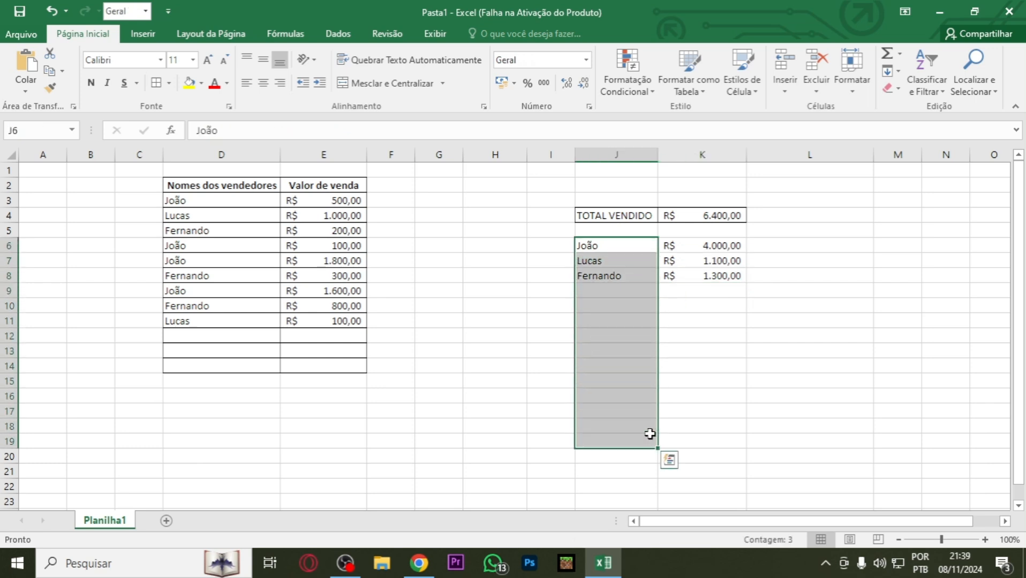
{"action": "left_click", "coordinate": [751, 365]}
{"action": "left_click_drag", "start_coordinate": [710, 259], "coordinate": [717, 296]}
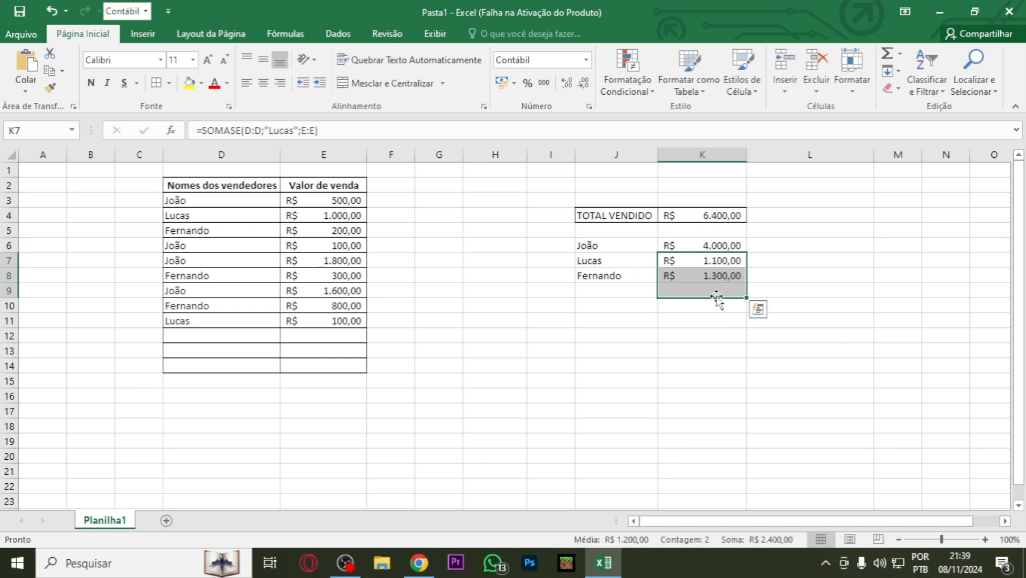
{"action": "key", "text": "Delete"}
{"action": "left_click", "coordinate": [702, 336]}
Fill K6's SOMASE formula with the quoted name criterion down through K8
{"action": "left_click", "coordinate": [711, 250]}
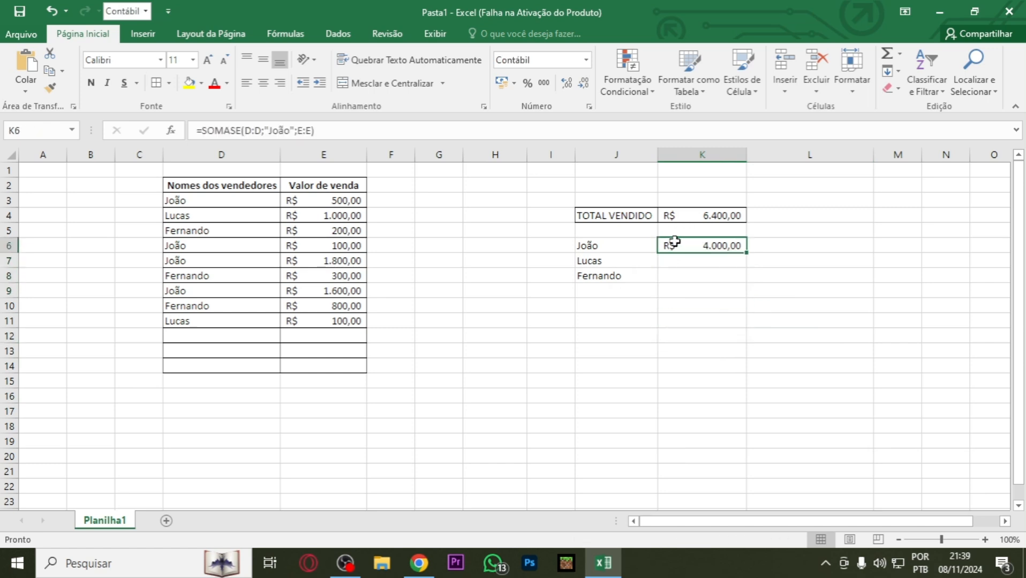
{"action": "left_click_drag", "start_coordinate": [747, 253], "coordinate": [746, 278]}
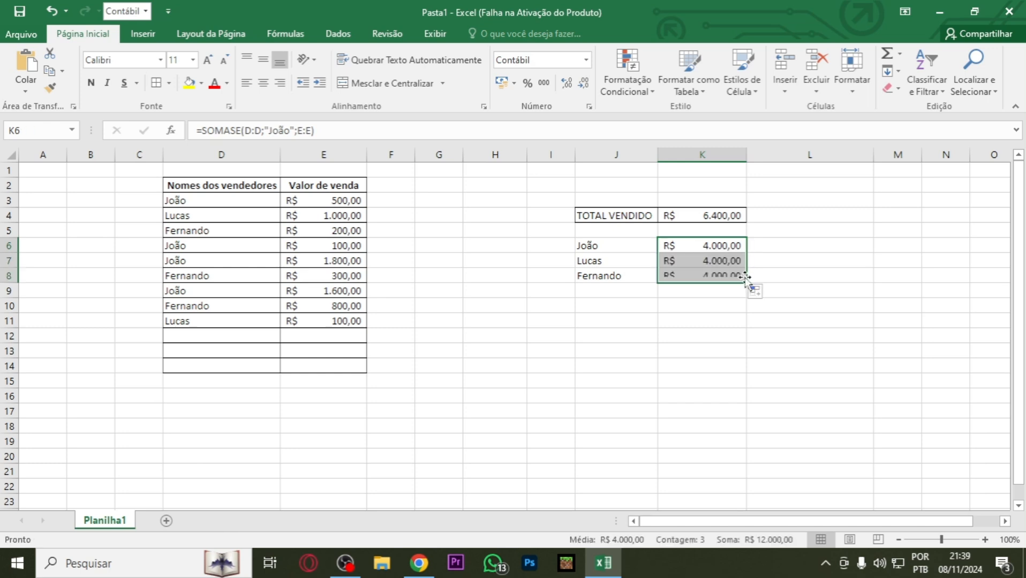
{"action": "left_click", "coordinate": [697, 321]}
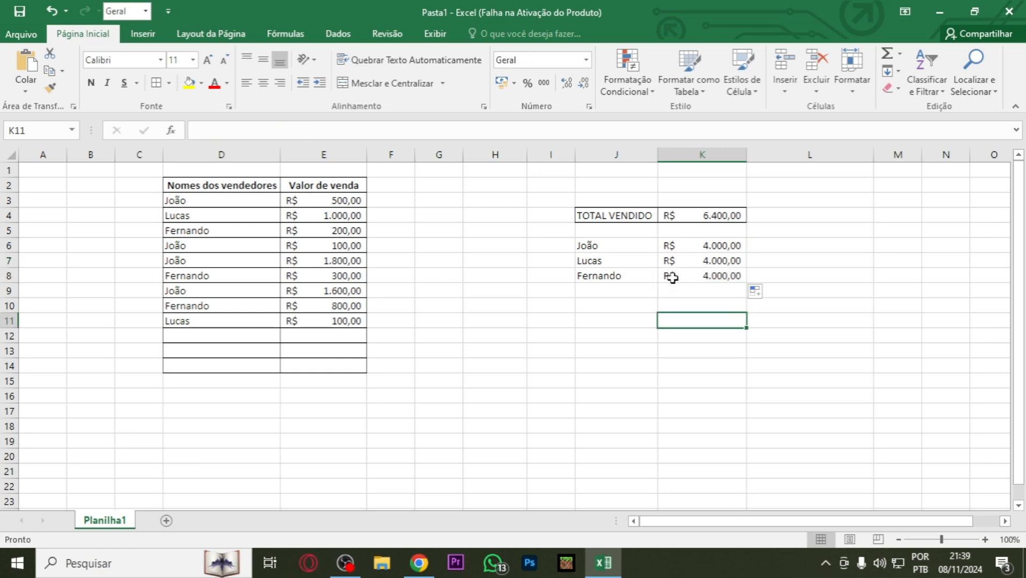
Examine the quoted name criterion in K7's copied formula and compare it with the sellers listed in column J
{"action": "left_click", "coordinate": [689, 261]}
{"action": "left_click", "coordinate": [385, 137]}
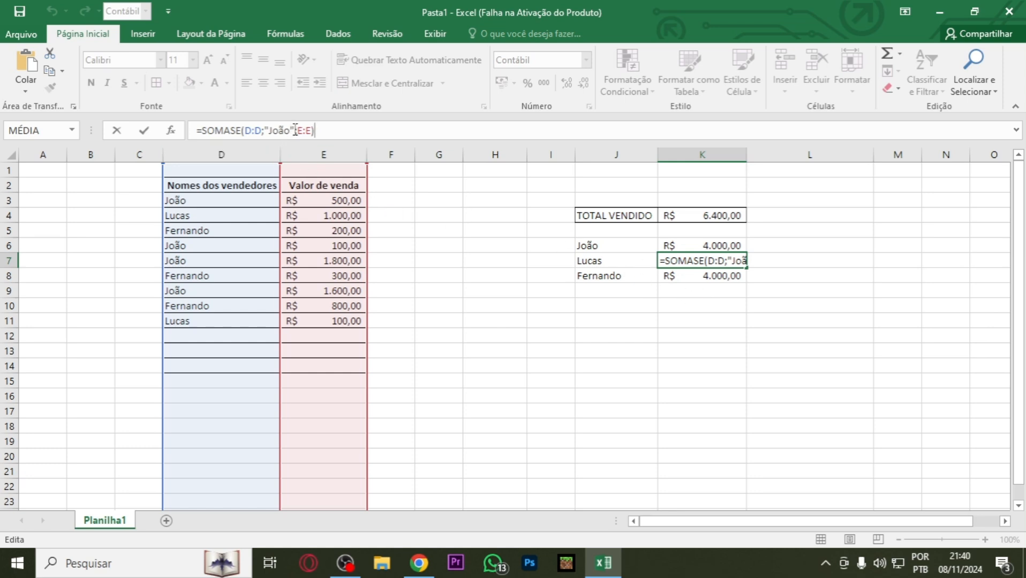
{"action": "left_click_drag", "start_coordinate": [295, 130], "coordinate": [267, 129]}
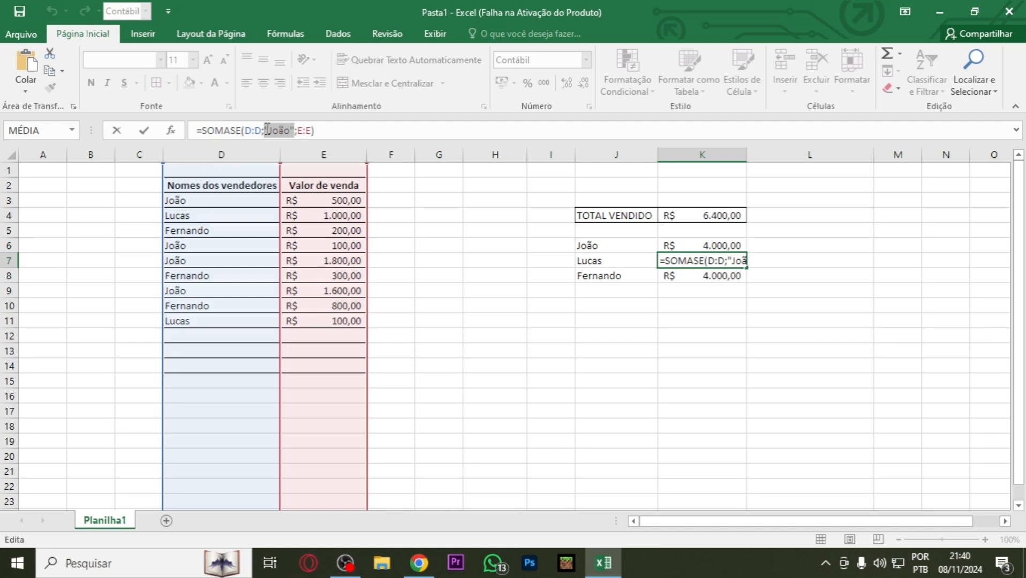
{"action": "key", "text": "Return"}
{"action": "left_click", "coordinate": [701, 370]}
{"action": "left_click", "coordinate": [691, 248]}
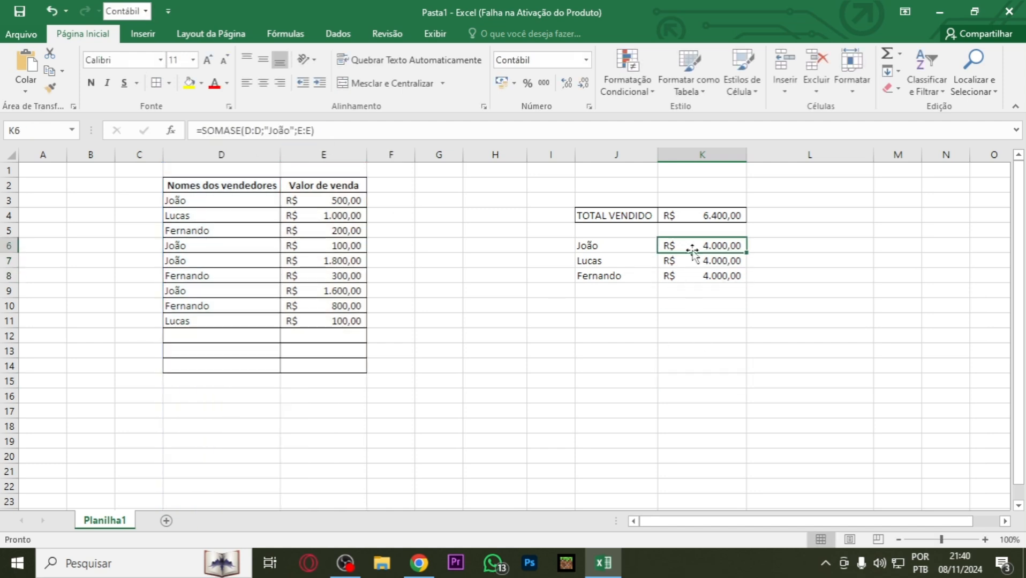
{"action": "left_click_drag", "start_coordinate": [615, 262], "coordinate": [615, 438]}
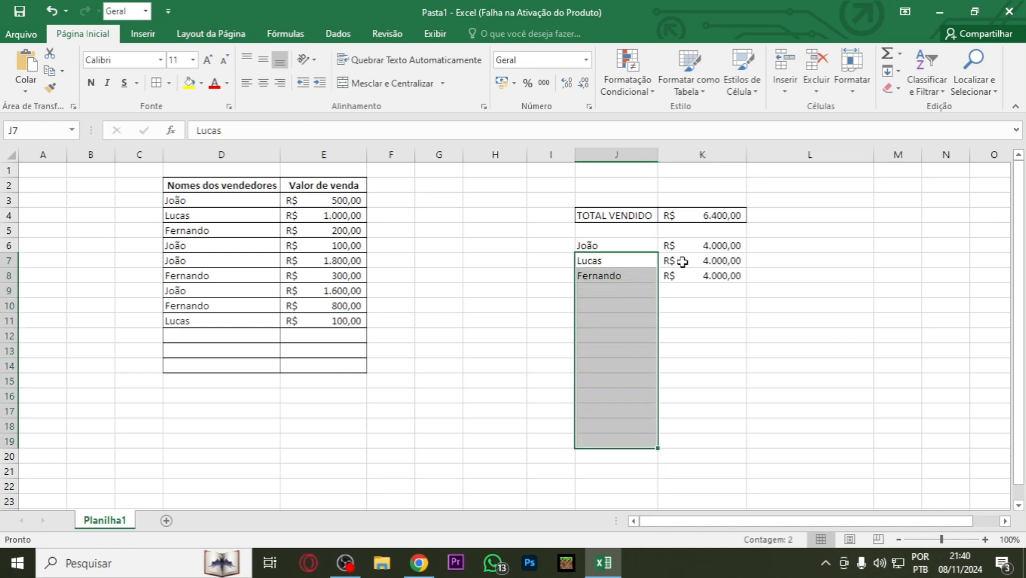
Replace the quoted name criterion in K6's SOMASE formula with a reference to cell J6
{"action": "left_click", "coordinate": [677, 247]}
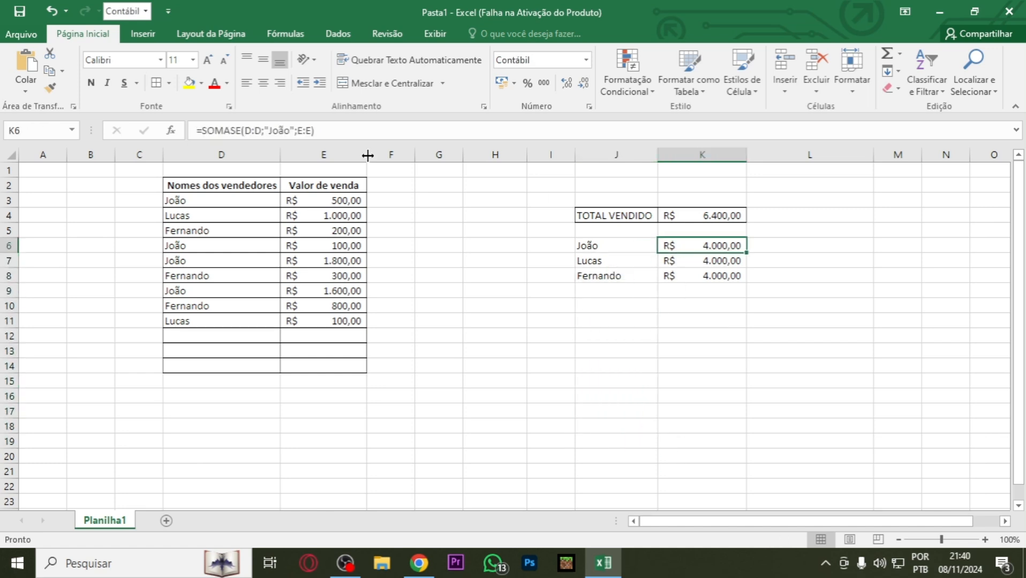
{"action": "left_click", "coordinate": [340, 138]}
{"action": "left_click_drag", "start_coordinate": [296, 127], "coordinate": [263, 130]}
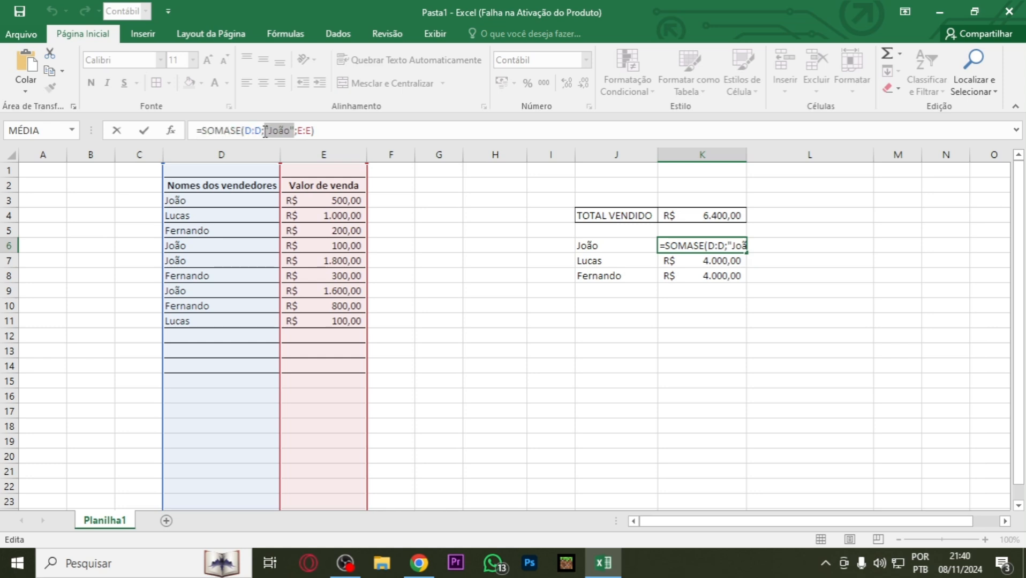
{"action": "key", "text": "BackSpace"}
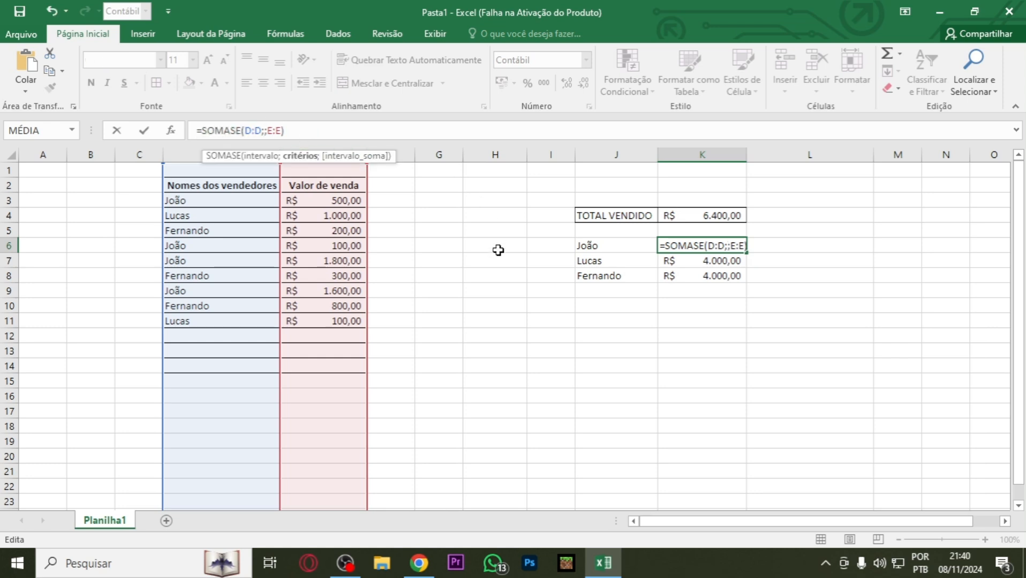
{"action": "left_click", "coordinate": [607, 246]}
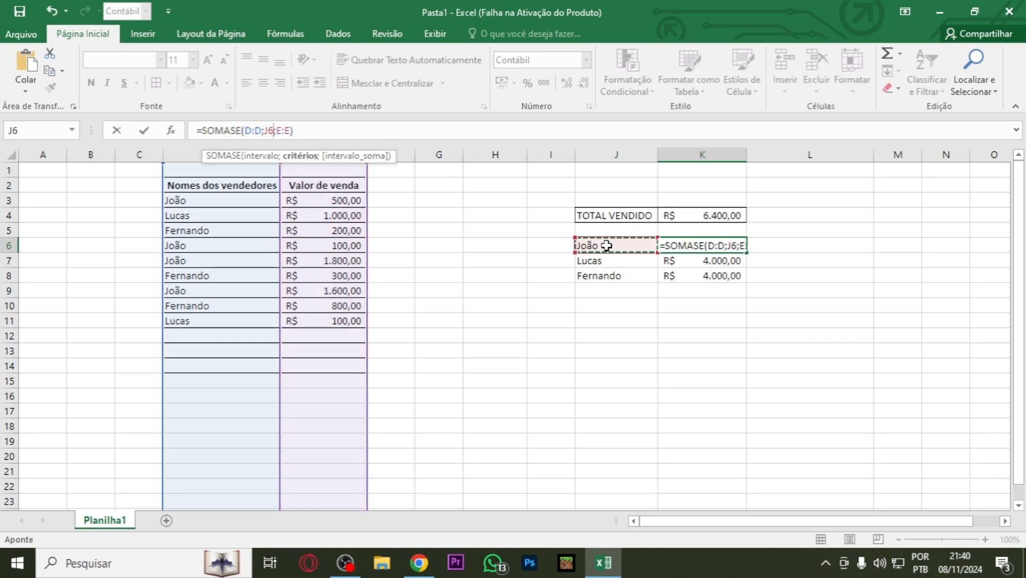
{"action": "key", "text": "Return"}
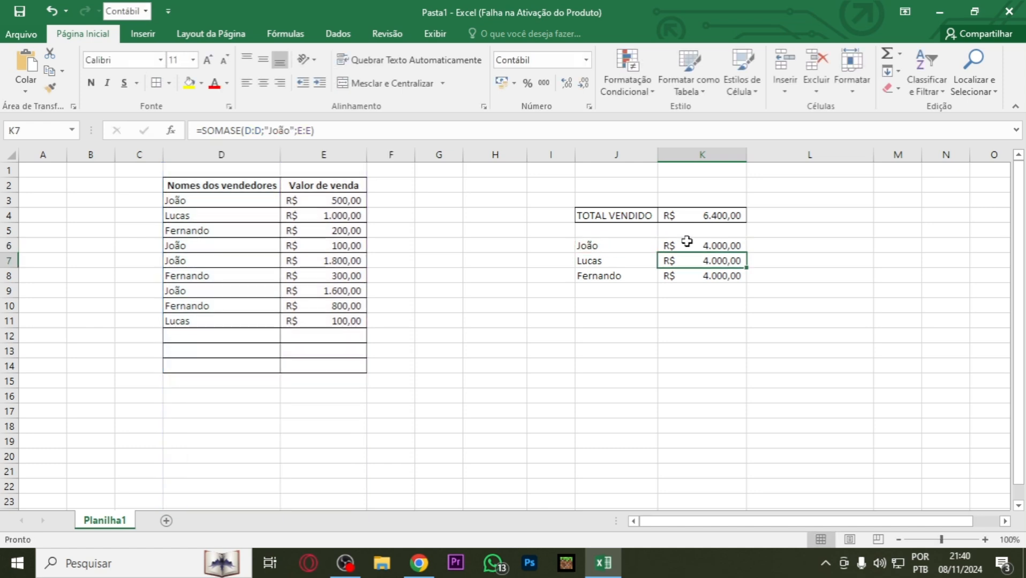
Fill K6's formula with the J6 criterion reference down through K8 and check the copied formula in K7
{"action": "left_click", "coordinate": [726, 247]}
{"action": "left_click_drag", "start_coordinate": [747, 250], "coordinate": [750, 283]}
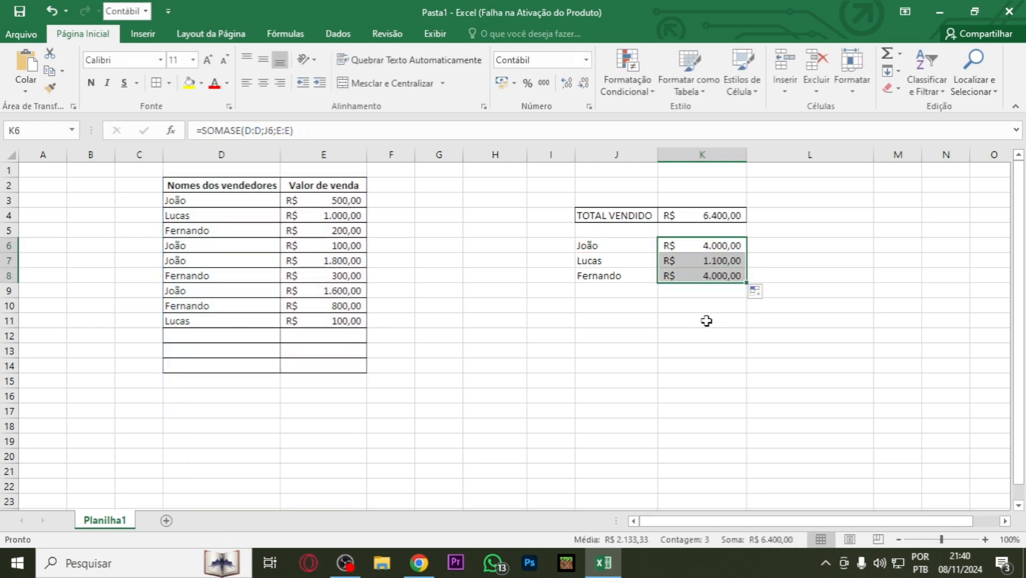
{"action": "left_click", "coordinate": [708, 321]}
{"action": "left_click", "coordinate": [724, 262]}
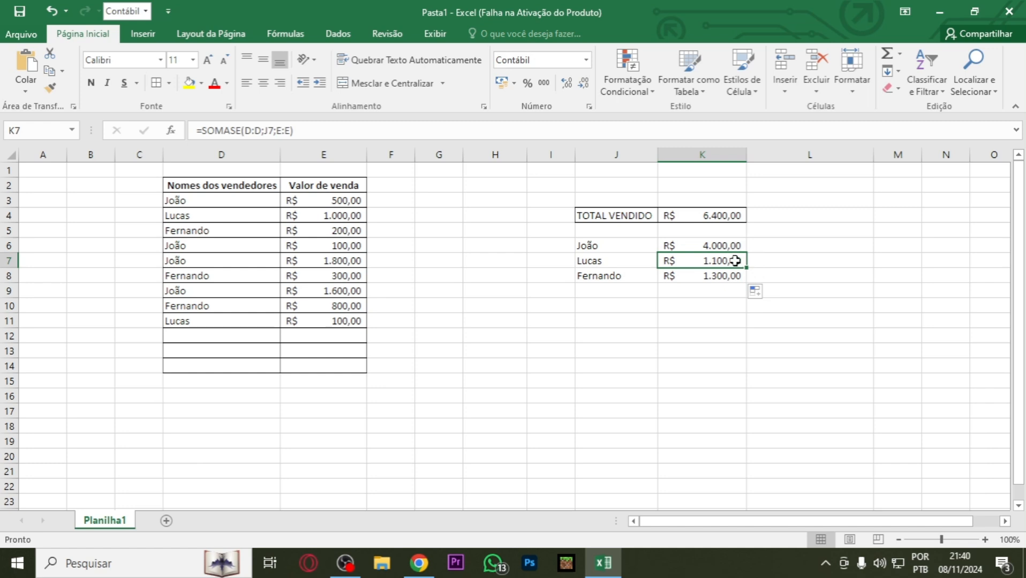
Replace the seller name in J8 with the name listed in J6 and check the SOMASE total in K8
{"action": "left_click", "coordinate": [601, 264]}
{"action": "left_click", "coordinate": [699, 261]}
{"action": "left_click", "coordinate": [711, 275]}
{"action": "left_click", "coordinate": [611, 277]}
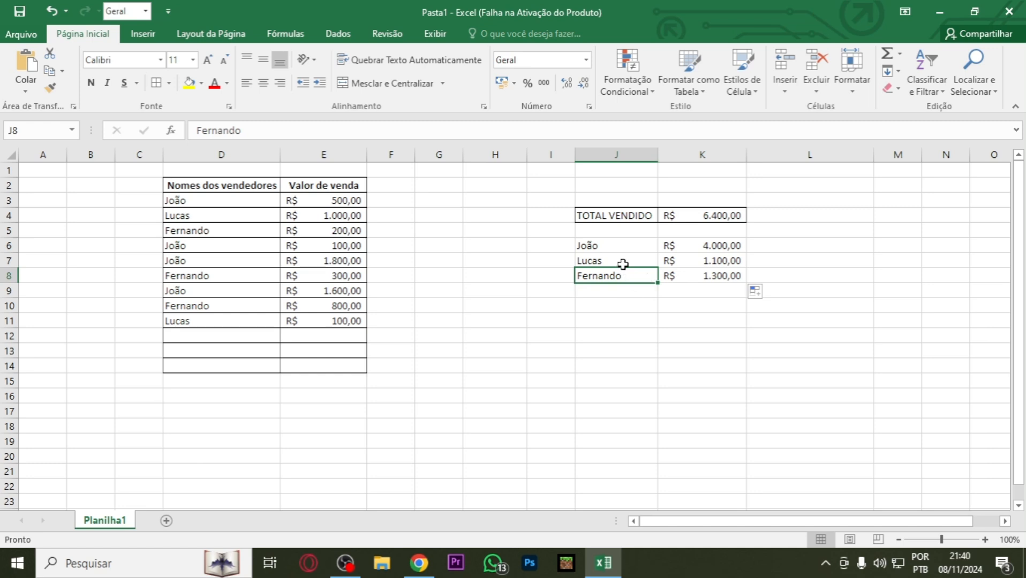
{"action": "type", "text": "João"}
{"action": "key", "text": "Return"}
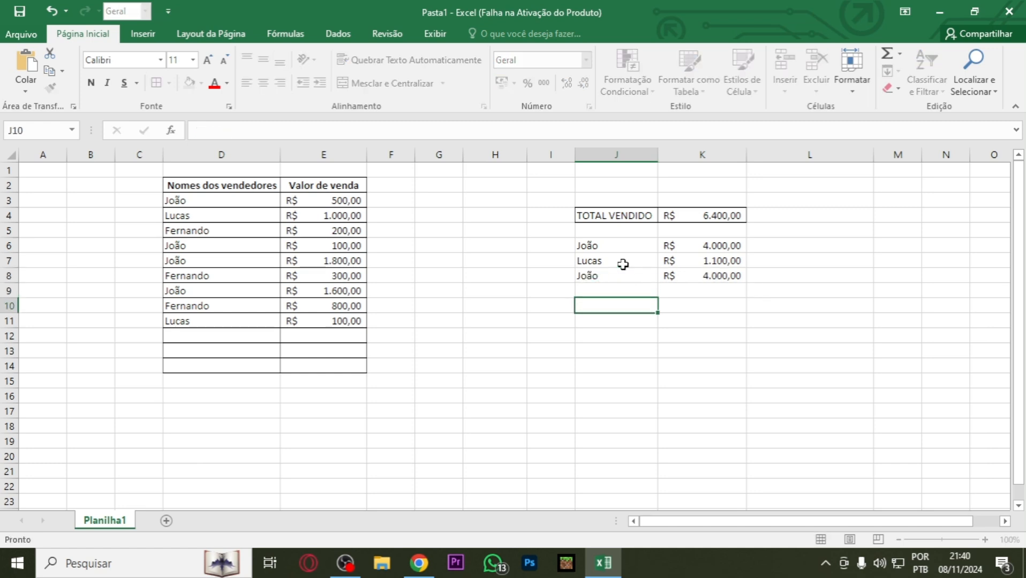
{"action": "left_click", "coordinate": [709, 279]}
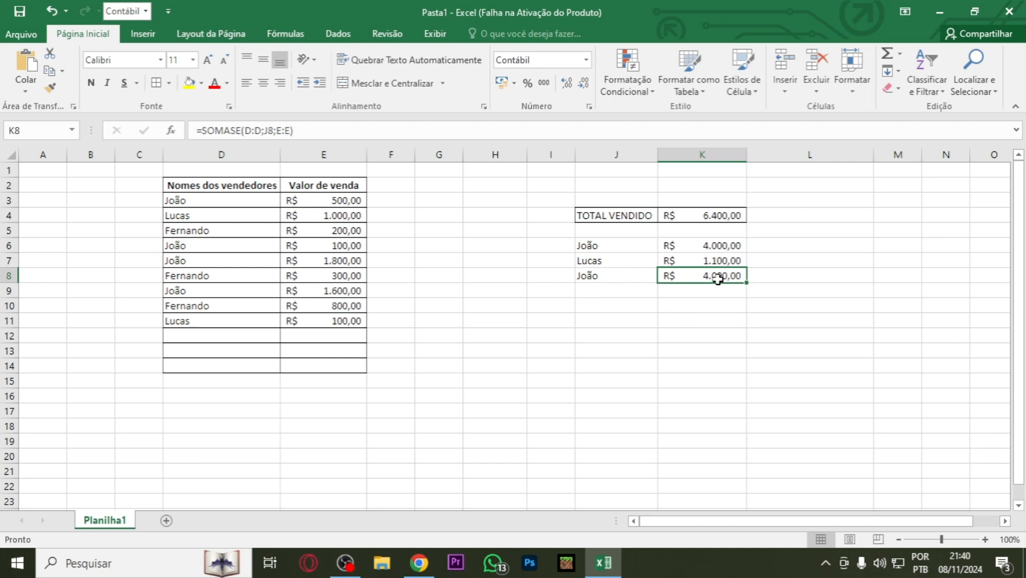
Change the seller name in J8 back to the seller listed in D10
{"action": "left_click", "coordinate": [628, 276]}
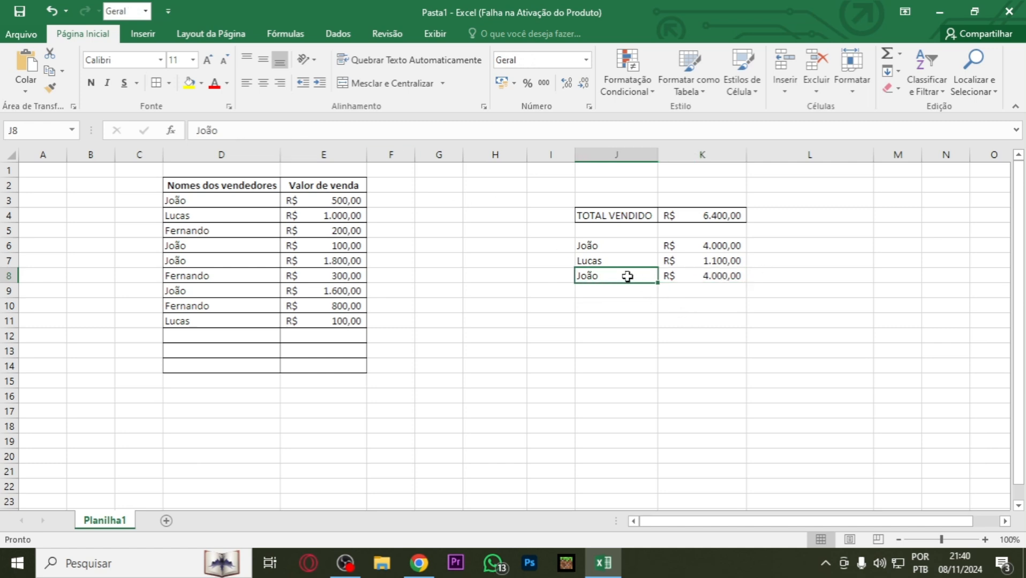
{"action": "type", "text": "Fernando"}
{"action": "key", "text": "Return"}
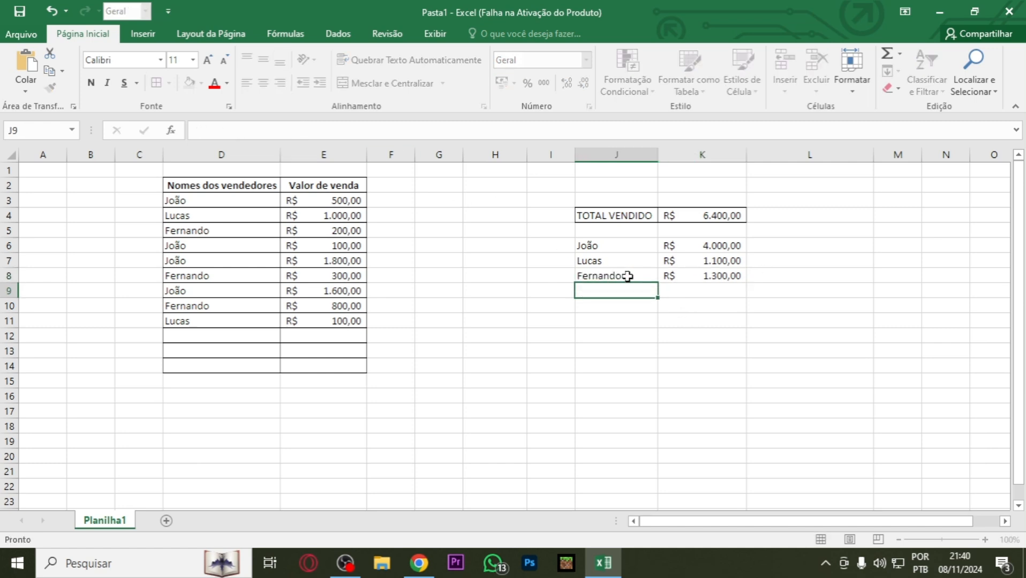
{"action": "left_click", "coordinate": [657, 320]}
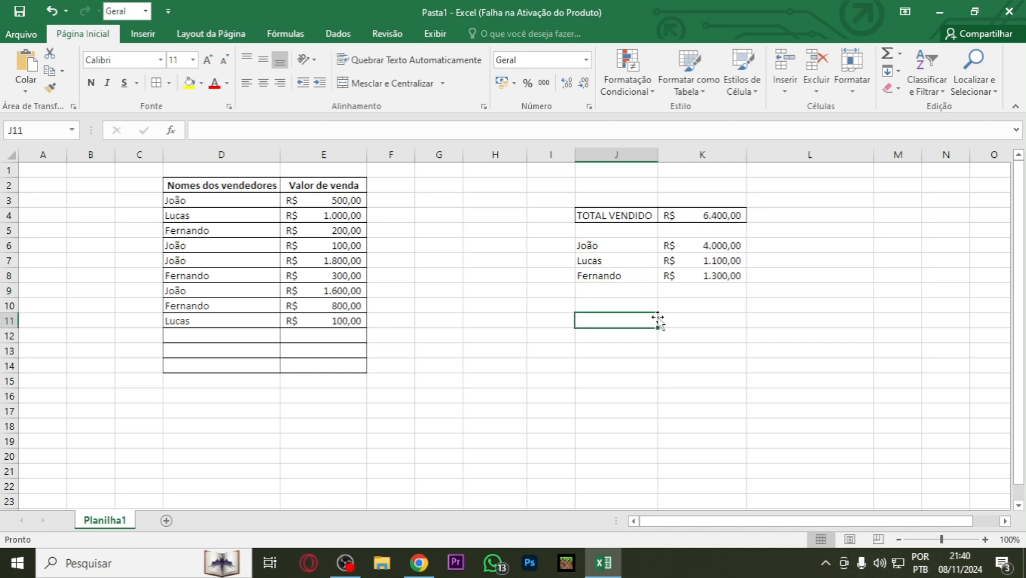
Add a sale of 10000 in row 12 for the same seller as row 11, and check the totals in K4 and K7
{"action": "left_click", "coordinate": [699, 217]}
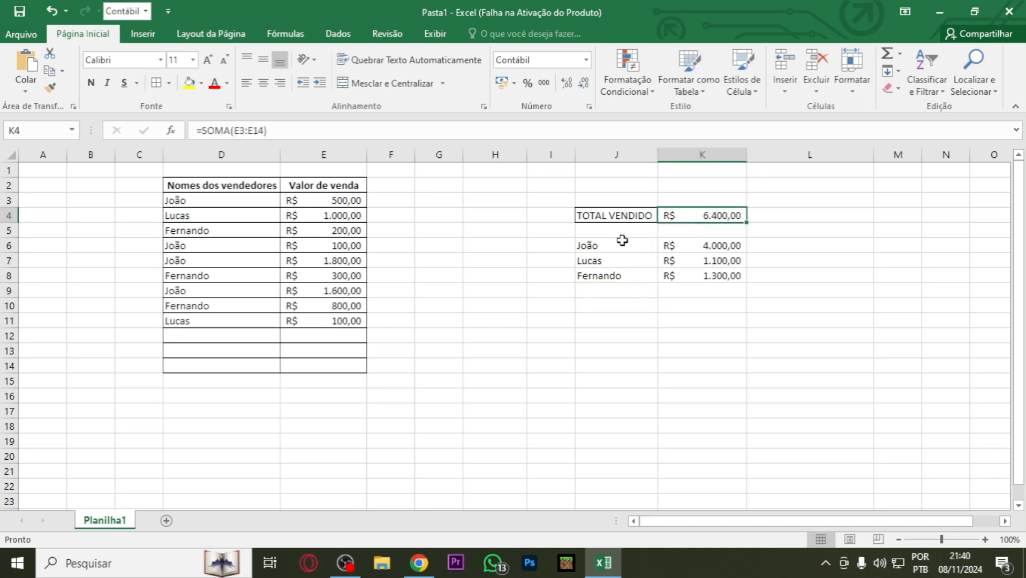
{"action": "left_click", "coordinate": [684, 246]}
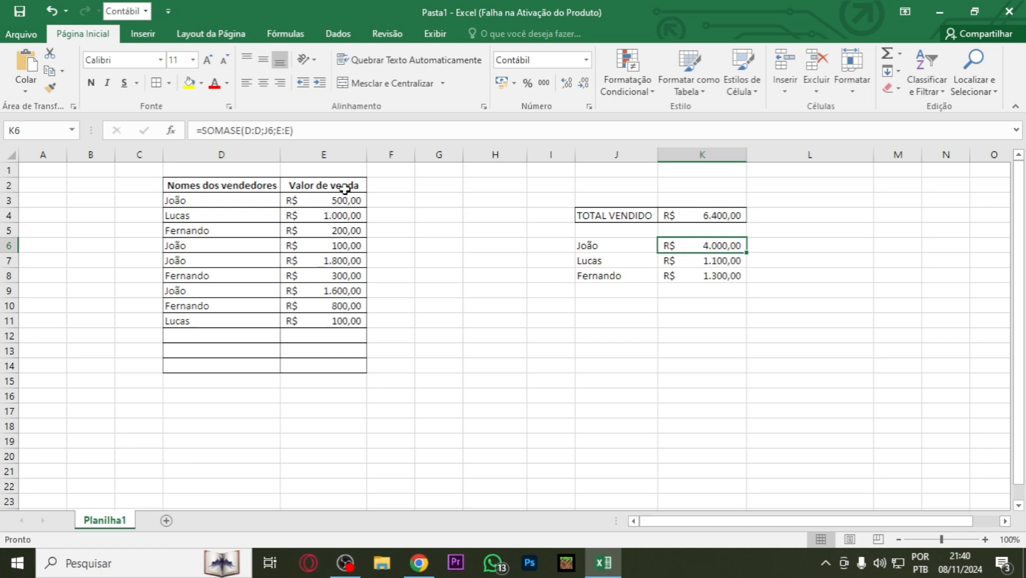
{"action": "left_click", "coordinate": [209, 337]}
{"action": "type", "text": "L"}
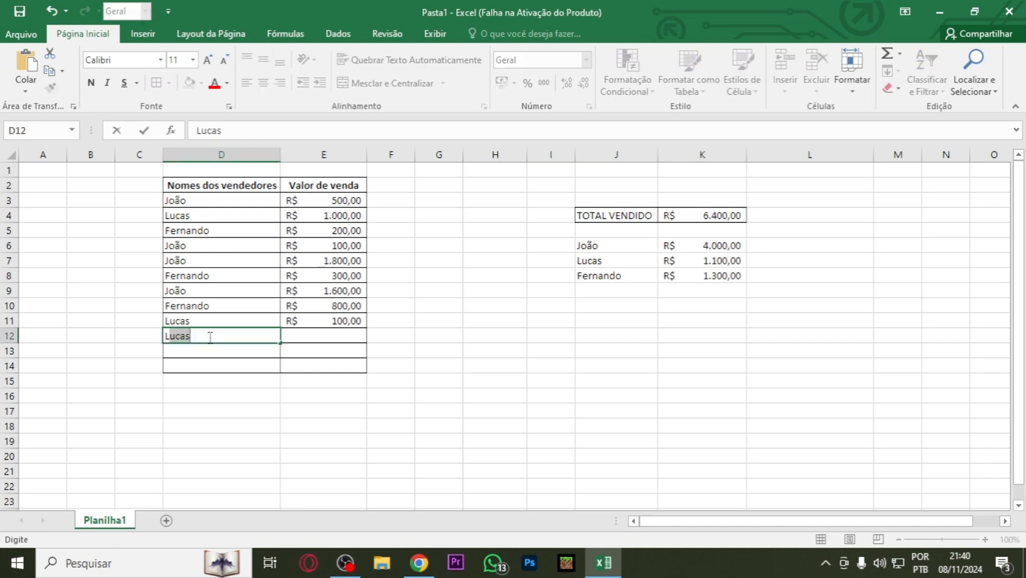
{"action": "type", "text": "uc"}
{"action": "key", "text": "Tab"}
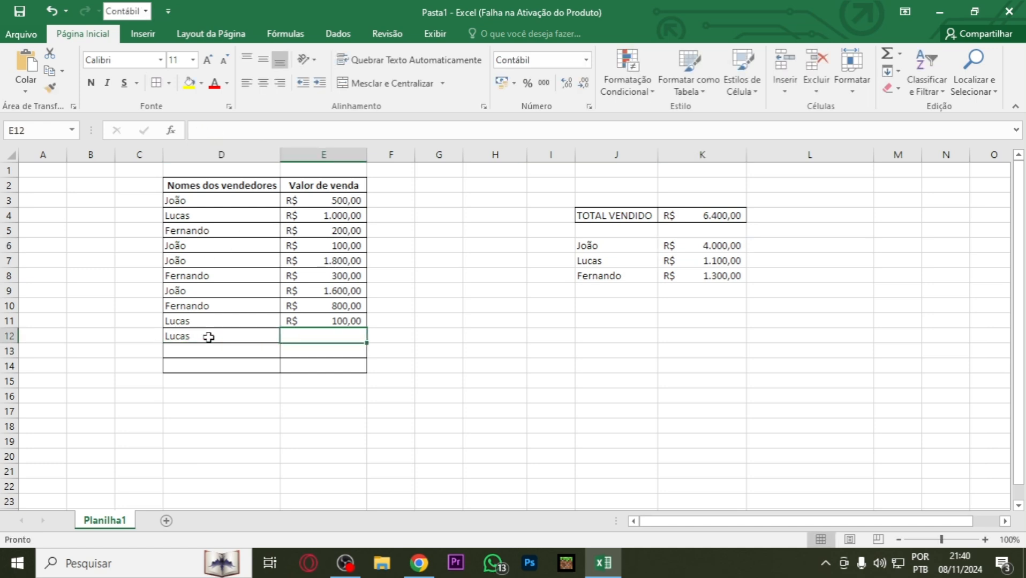
{"action": "type", "text": "10000"}
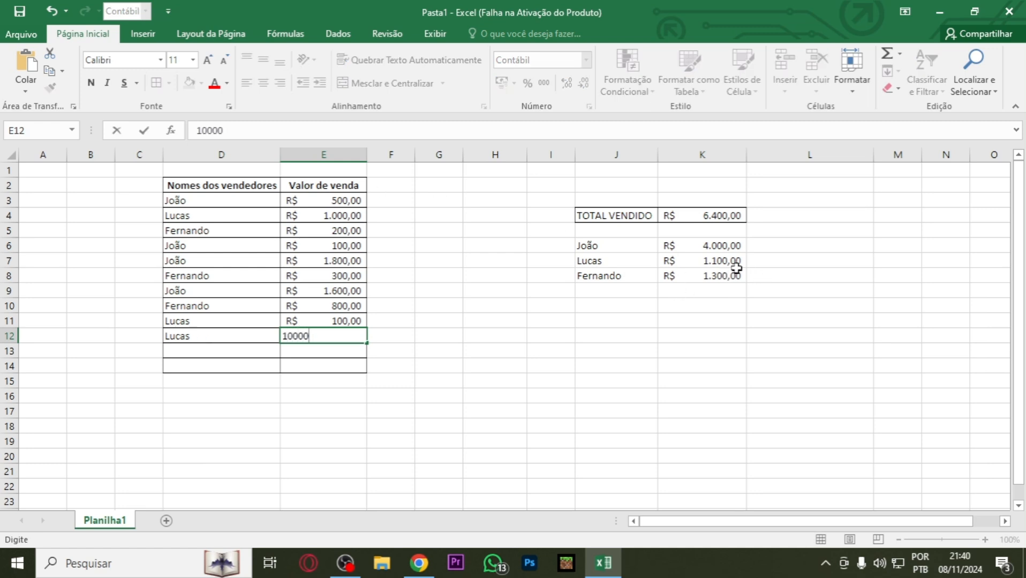
{"action": "key", "text": "Return"}
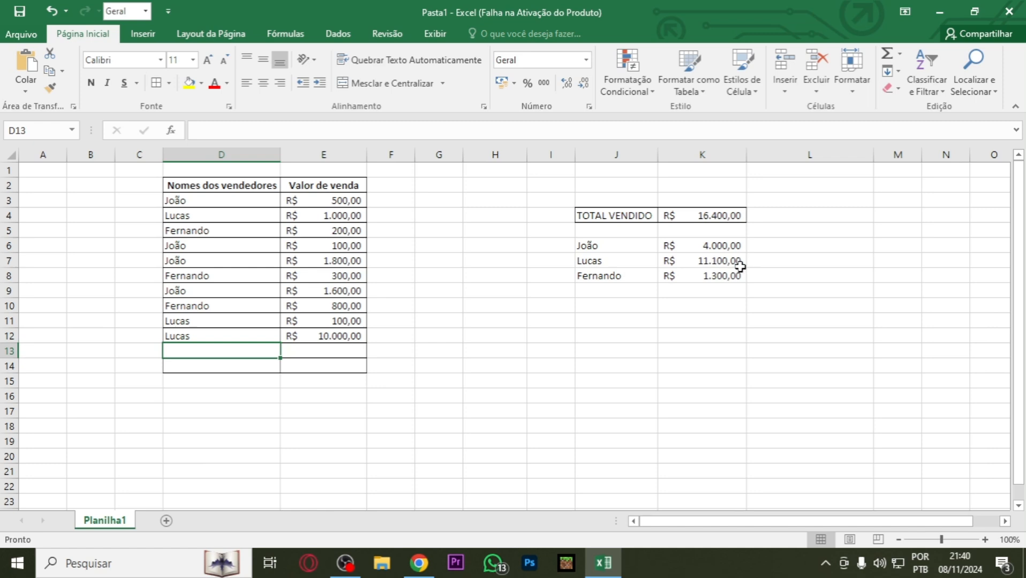
{"action": "left_click", "coordinate": [686, 212]}
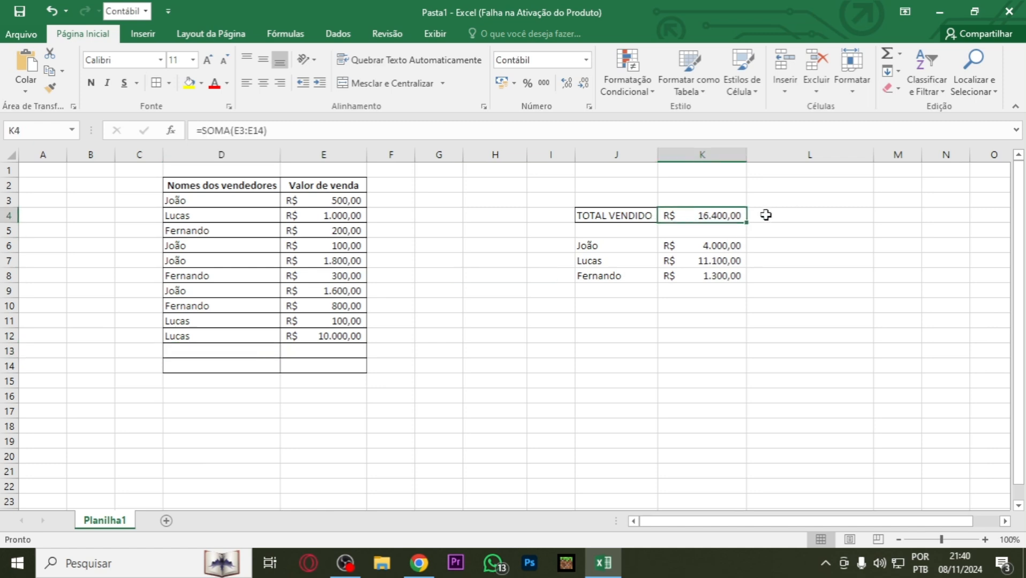
{"action": "left_click", "coordinate": [669, 262]}
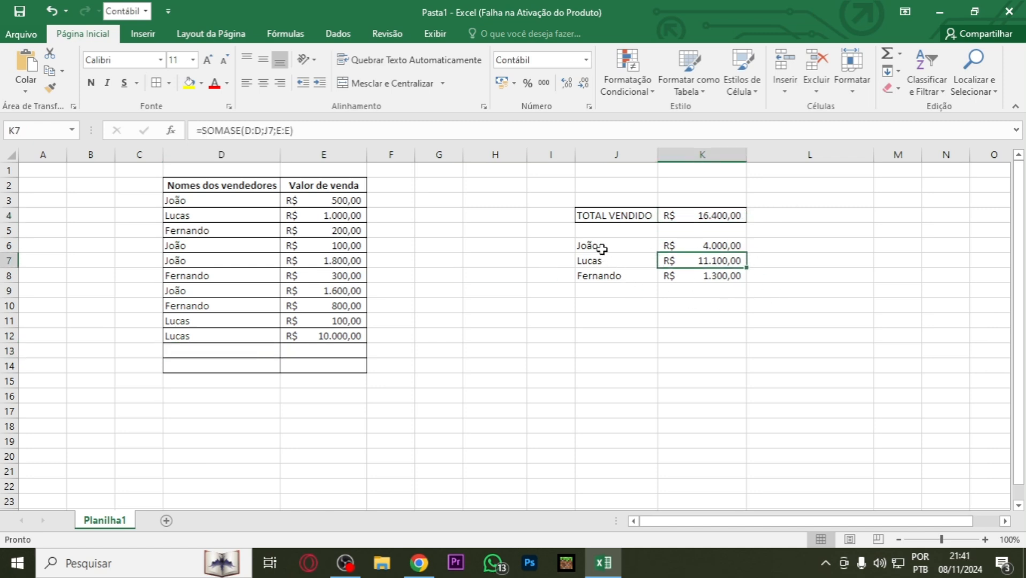
Apply all borders to the seller totals in J6:K8
{"action": "left_click_drag", "start_coordinate": [602, 249], "coordinate": [707, 276]}
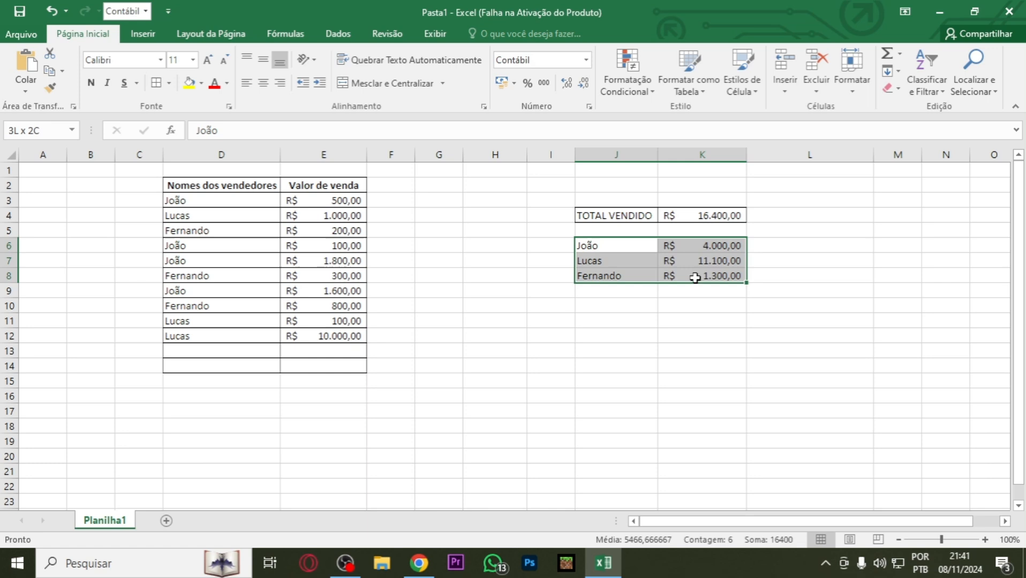
{"action": "left_click", "coordinate": [572, 311]}
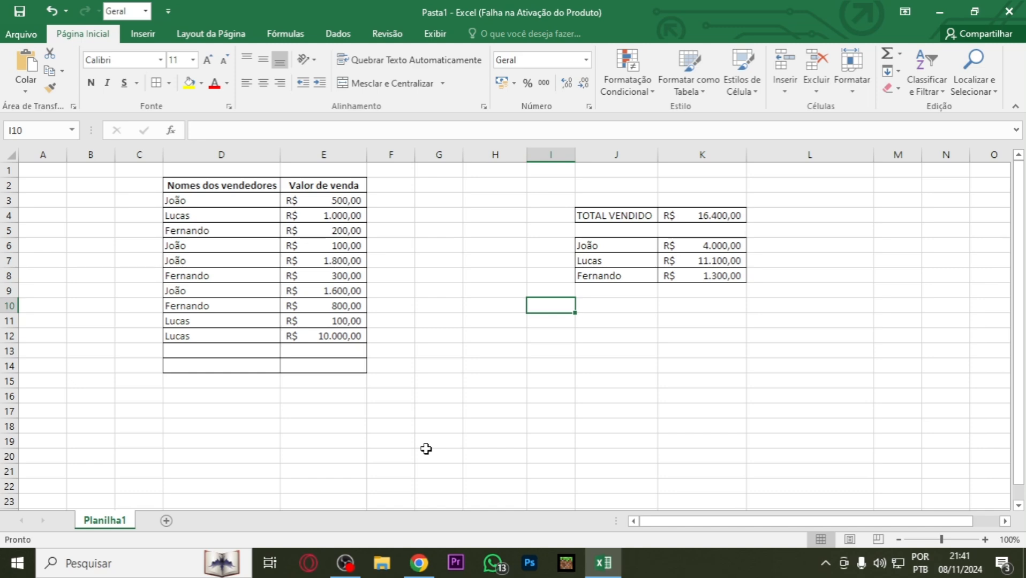
{"action": "left_click", "coordinate": [345, 563]}
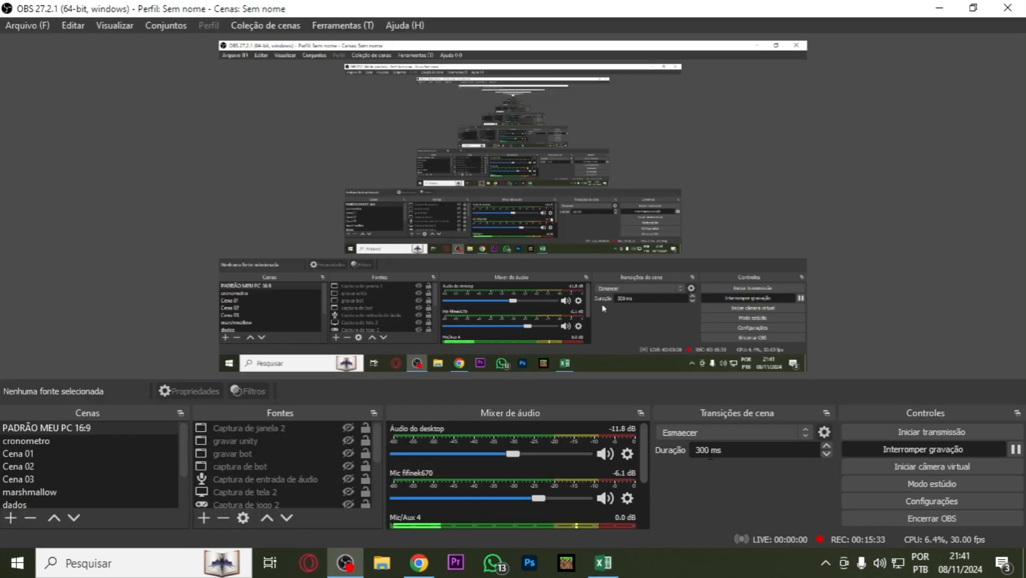